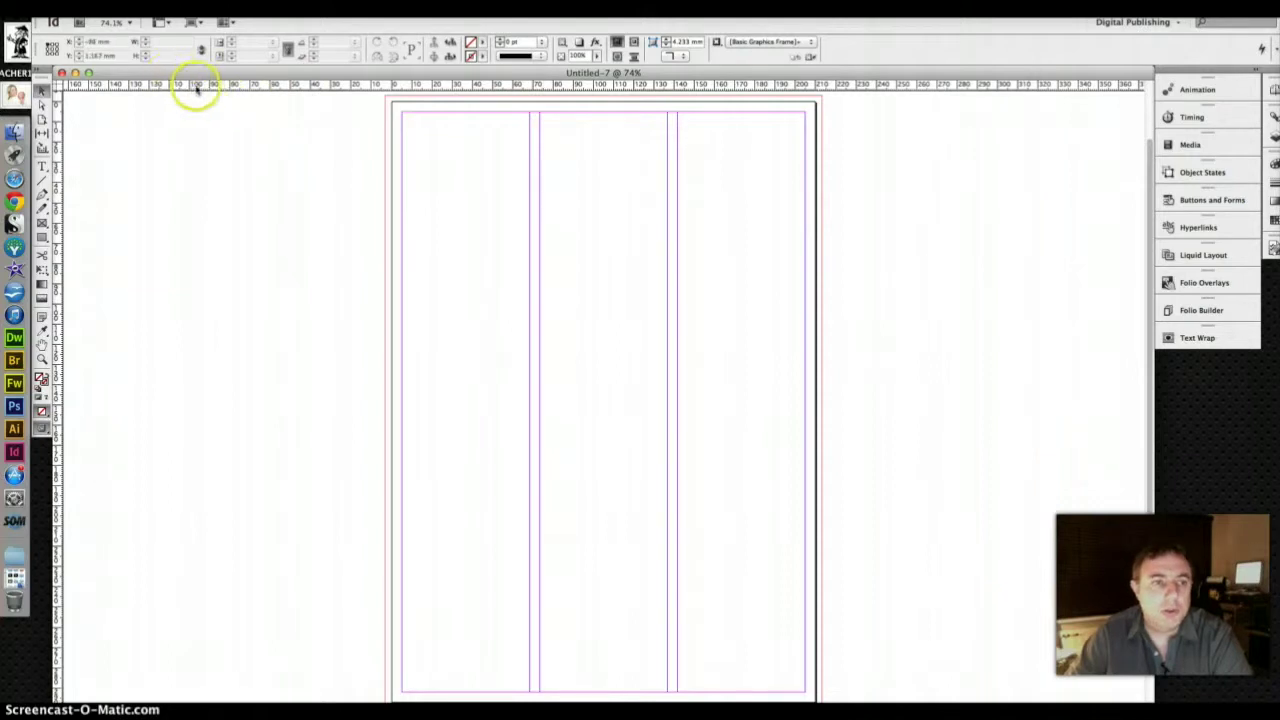
# - Pull two horizontal ruler guides from the top ruler to roughly the same mid-page height
pyautogui.moveTo(197, 90); pyautogui.dragTo(209, 454)
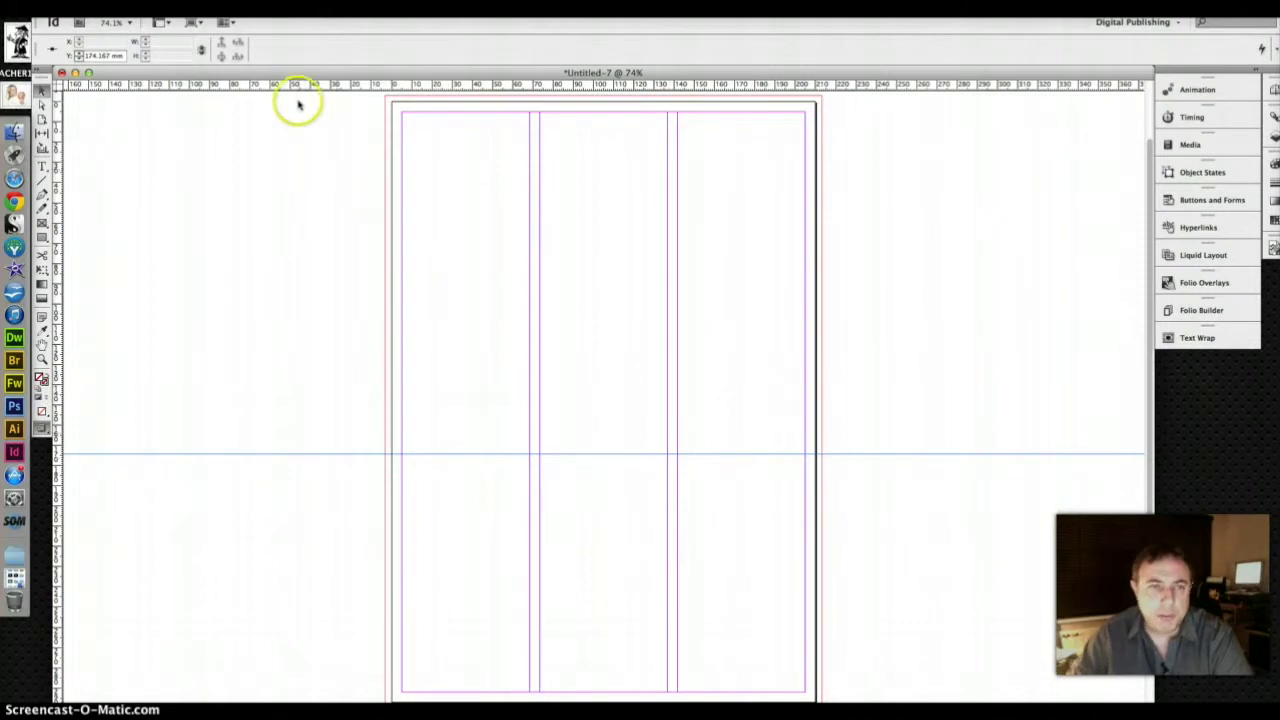
pyautogui.moveTo(291, 87); pyautogui.dragTo(288, 445)
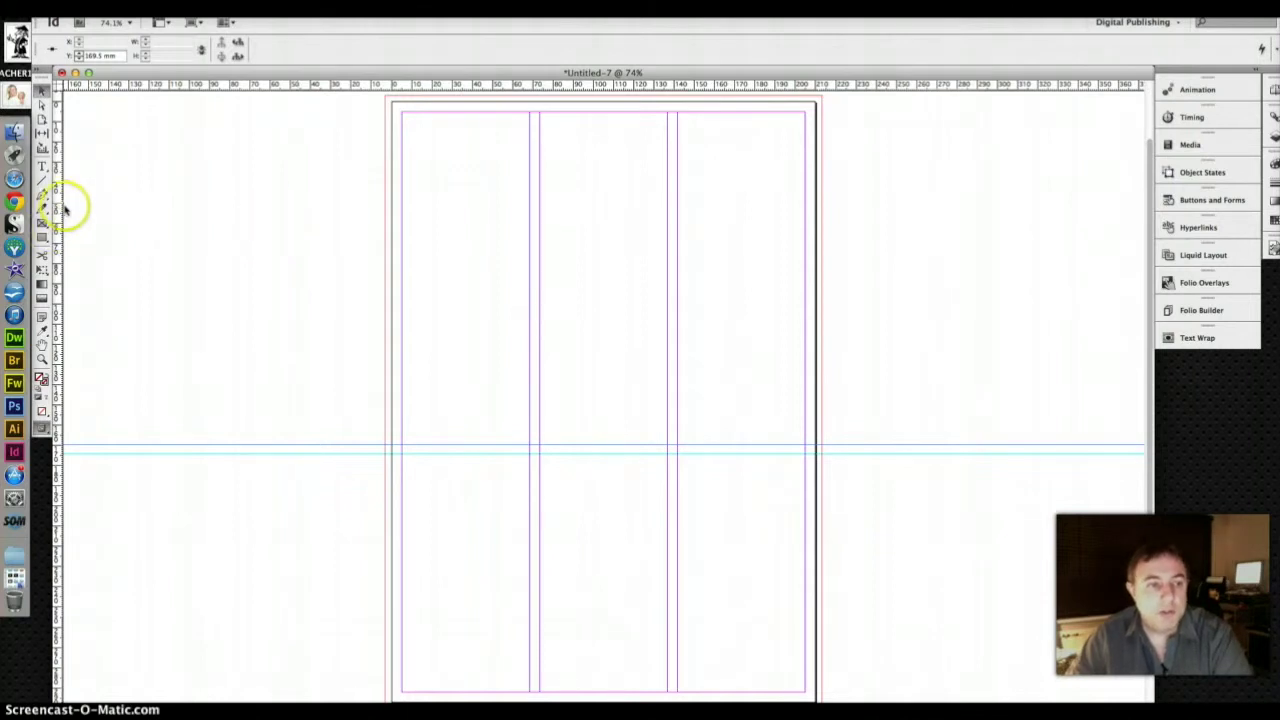
# - Draw a rectangle frame over the middle and right columns down to the guides, then place TEACHER1.TIF in it
pyautogui.click(44, 228)
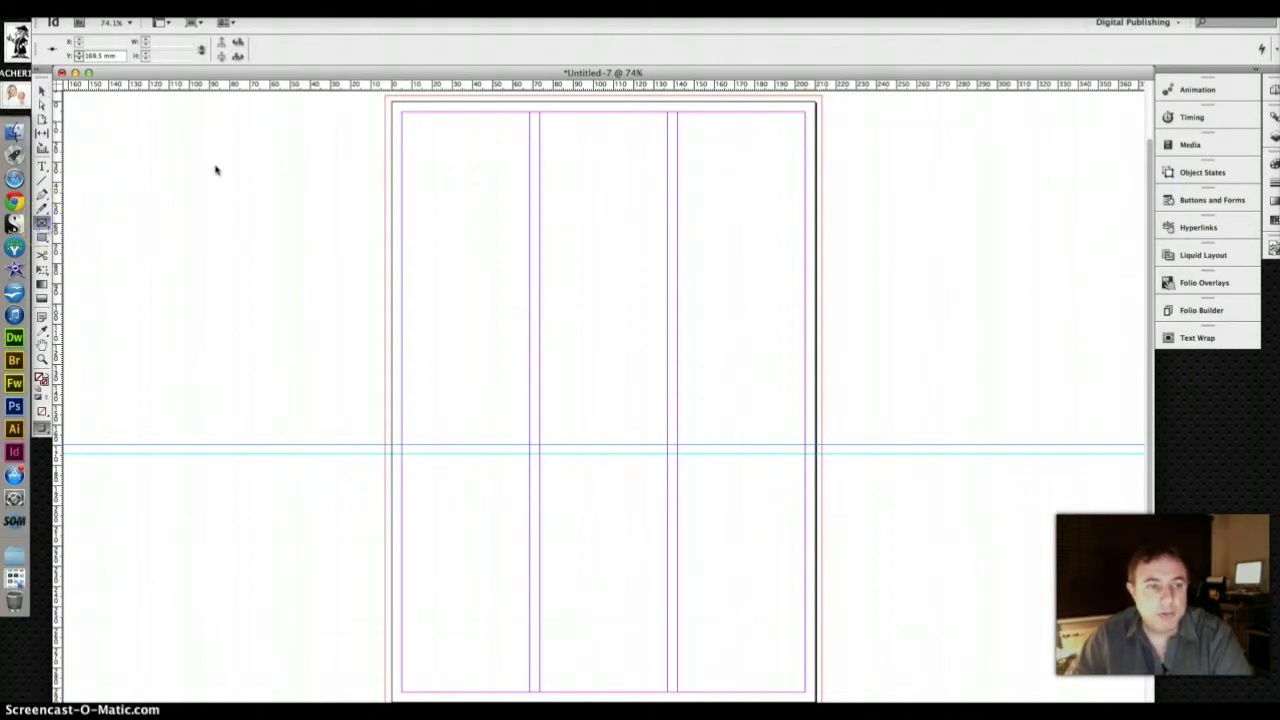
pyautogui.moveTo(786, 106); pyautogui.dragTo(539, 443)
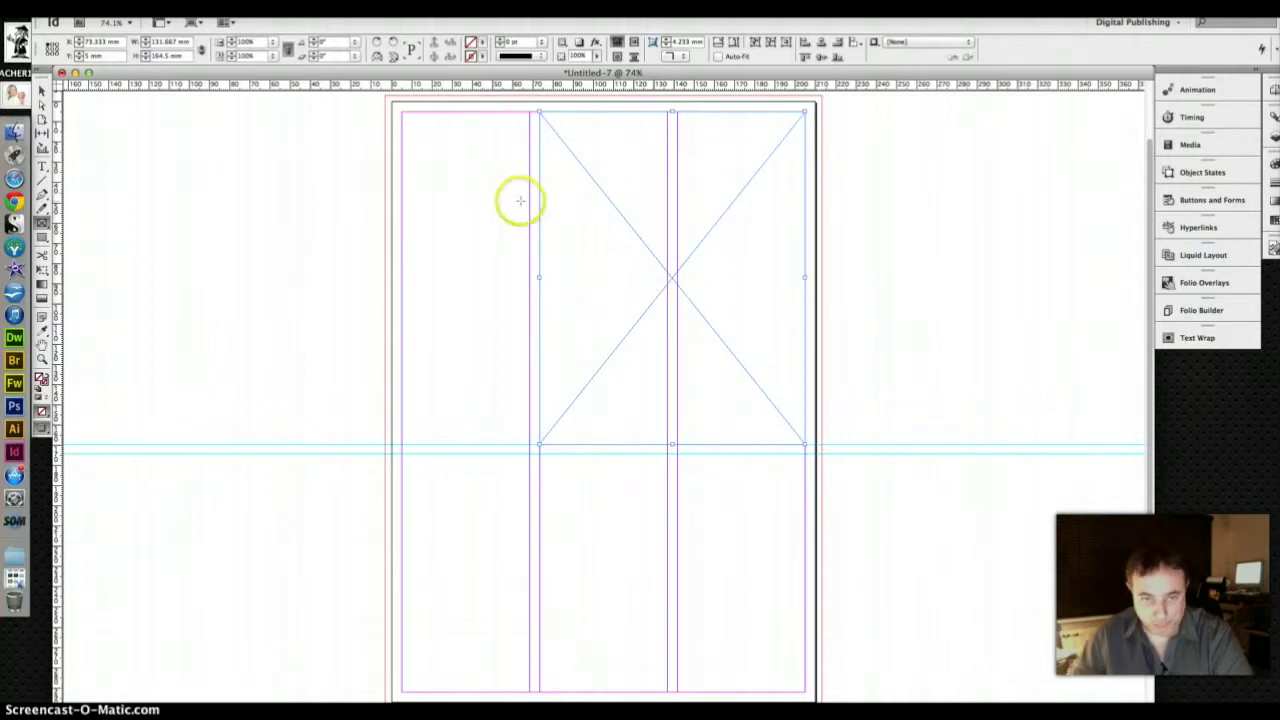
pyautogui.moveTo(20, 40); pyautogui.dragTo(676, 310)
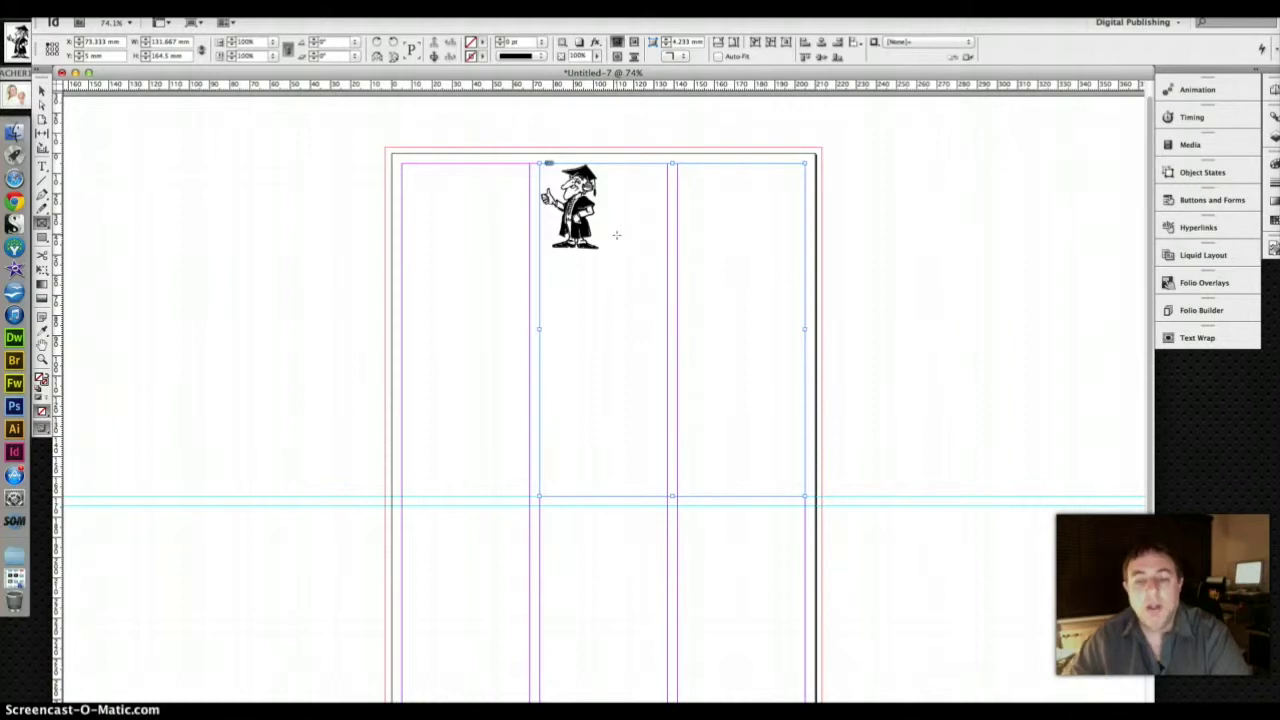
# - Select the teacher frame and drag its image down and right, away from the frame's top edge
pyautogui.scroll(-3, 479, 188)
pyautogui.scroll(1, 479, 188)
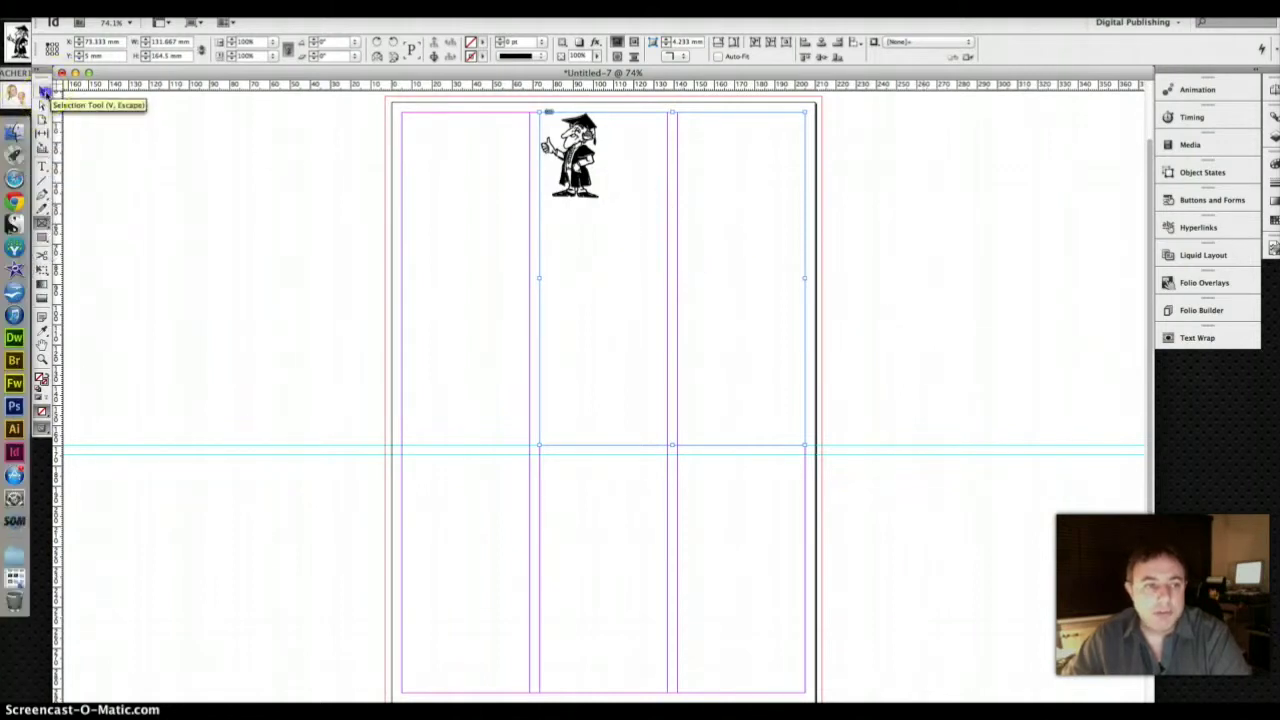
pyautogui.click(45, 91)
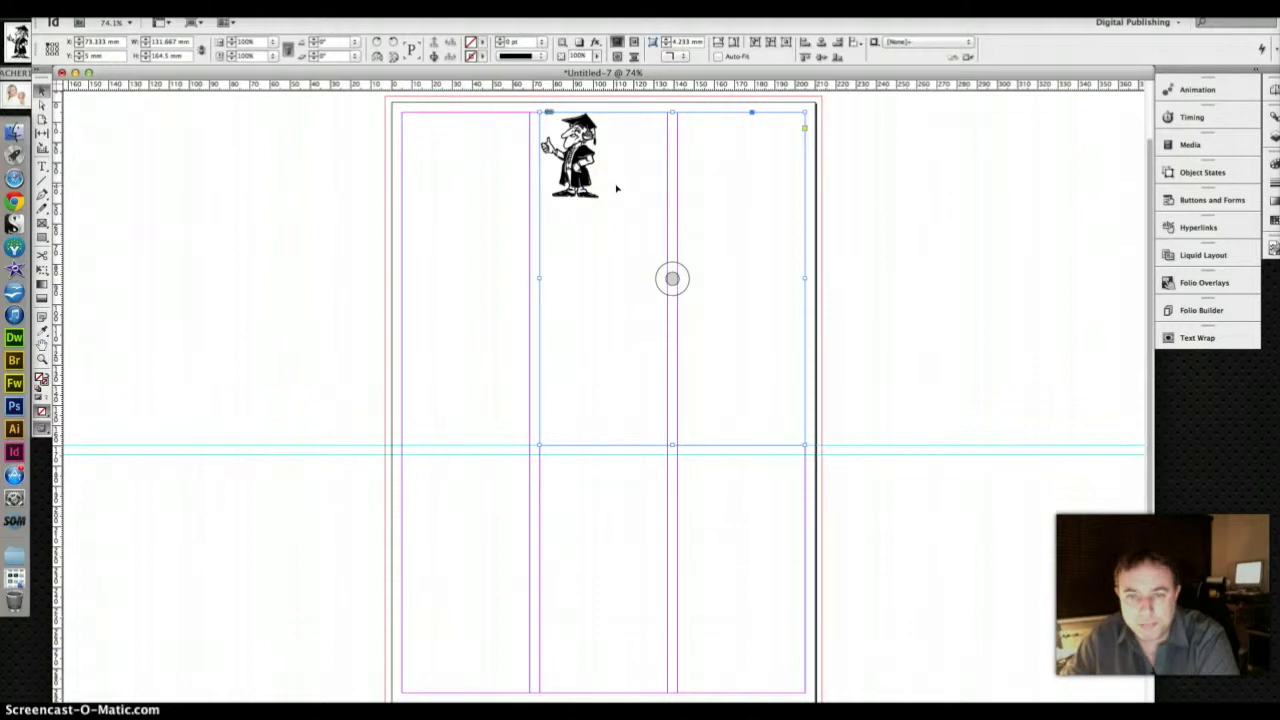
pyautogui.click(42, 91)
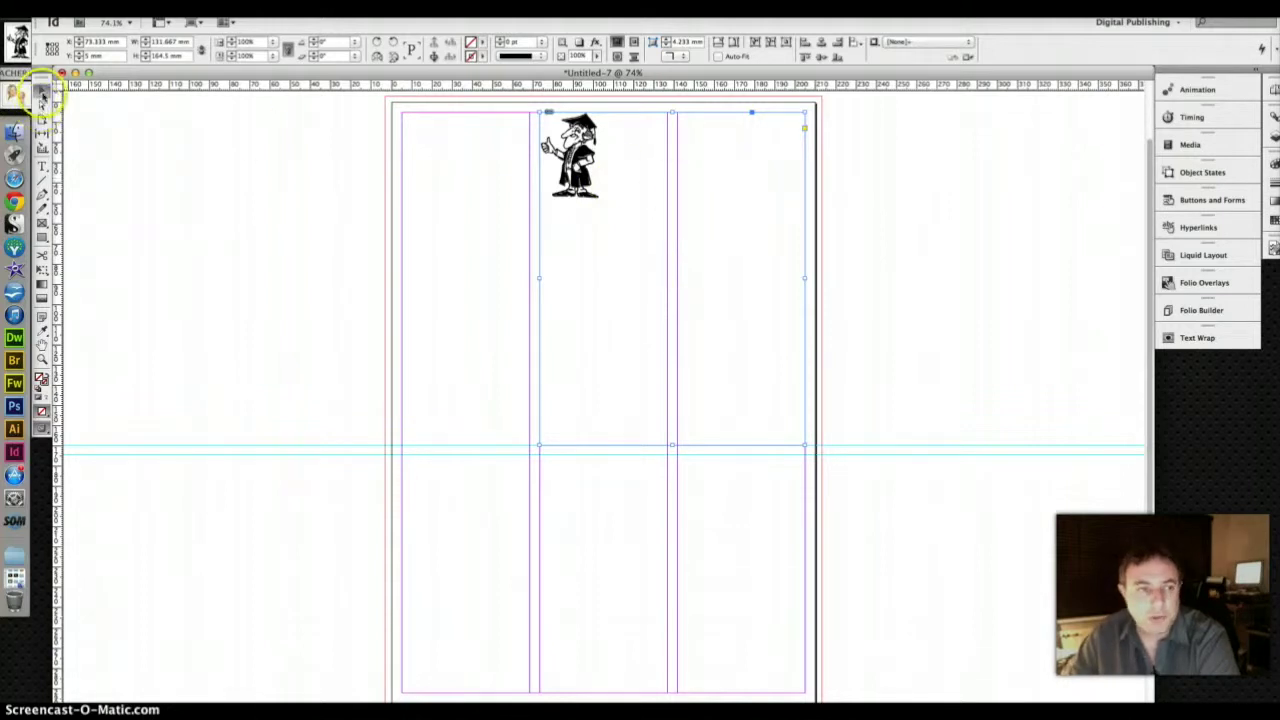
pyautogui.click(593, 227)
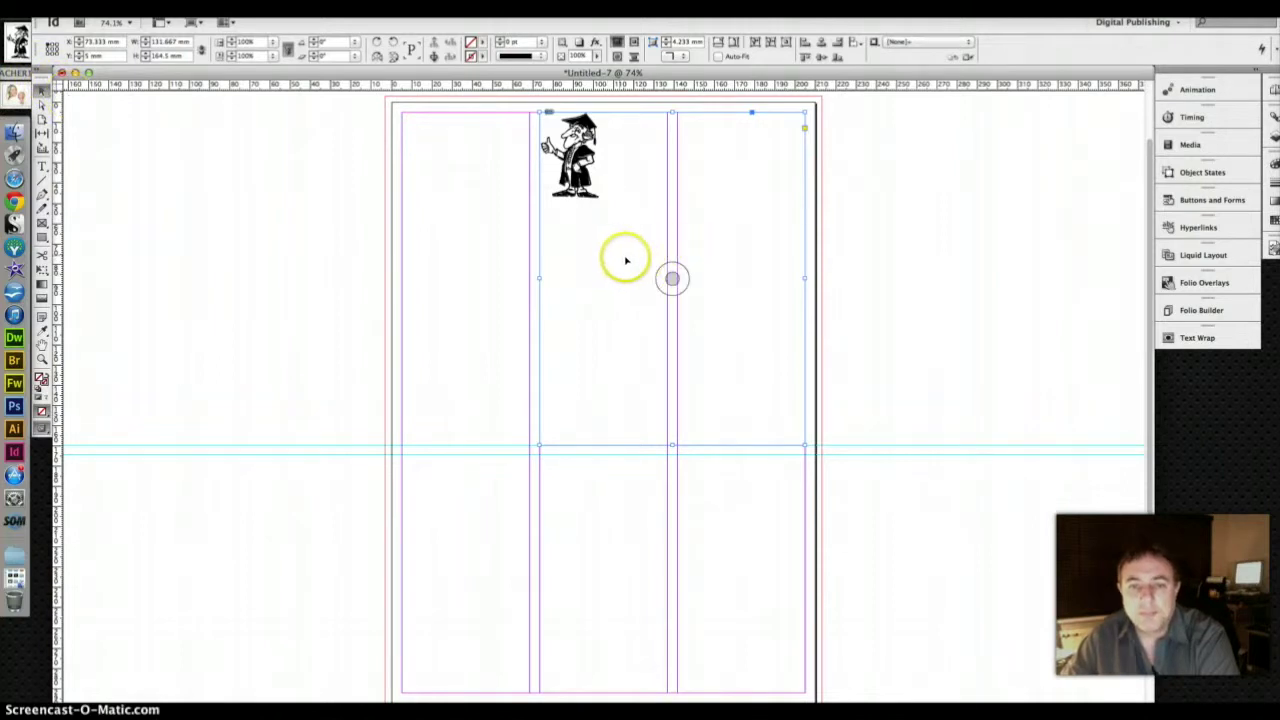
pyautogui.moveTo(672, 278)
pyautogui.mouseDown()
pyautogui.moveTo(709, 317)
pyautogui.moveTo(662, 268)
pyautogui.mouseUp()
pyautogui.click(673, 280)
pyautogui.click(668, 266)
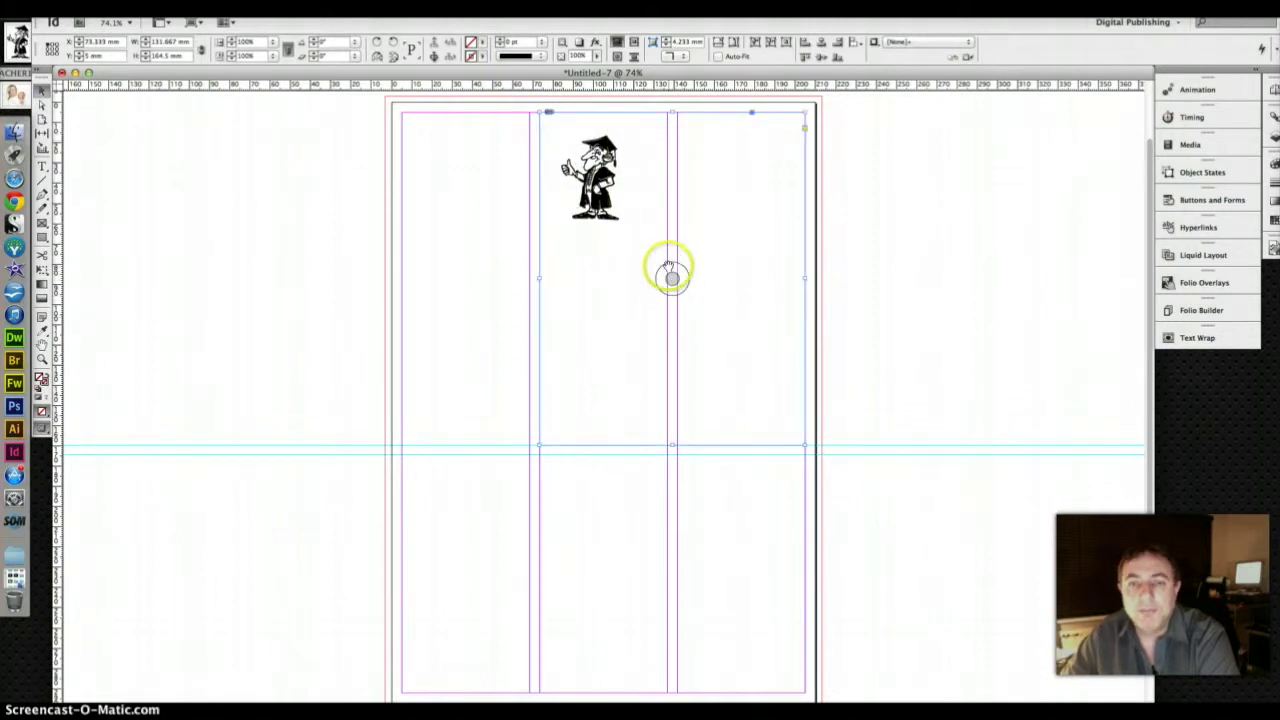
# - Centre the teacher clip-art in its frame using Fitting > Centre Content
pyautogui.hscroll(3, 607, 250)
pyautogui.rightClick(608, 250)
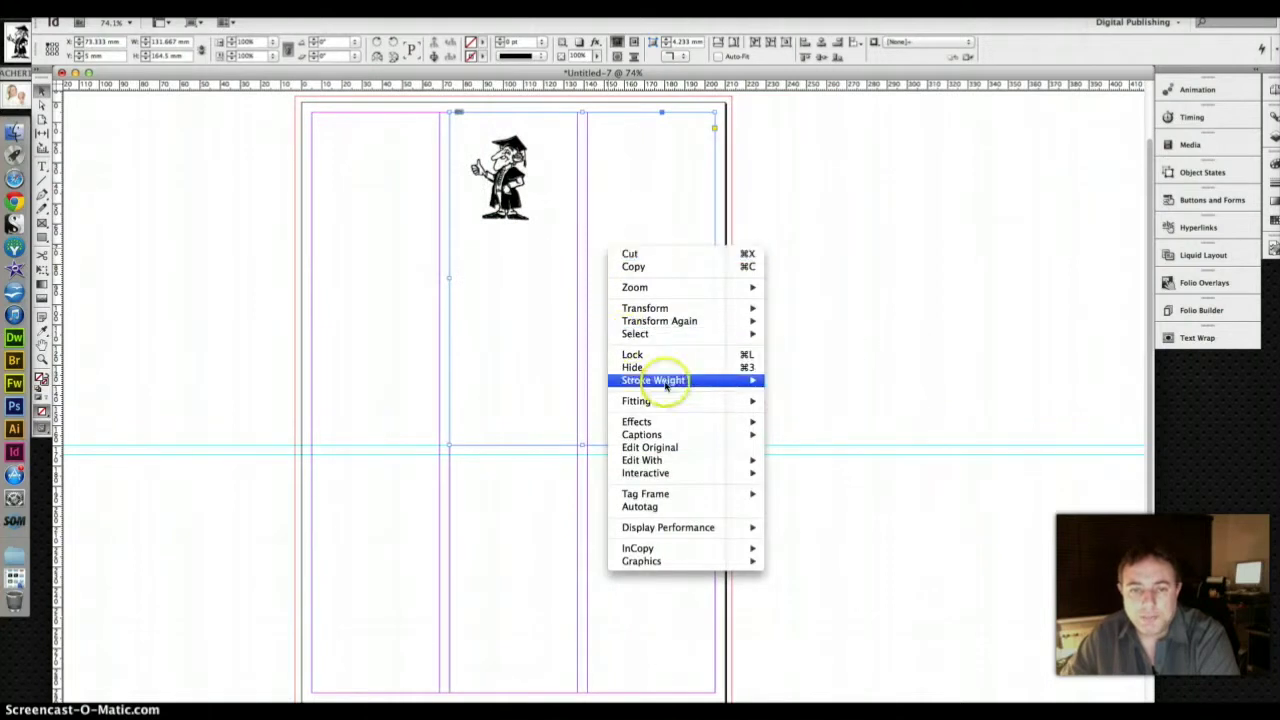
pyautogui.moveTo(690, 401)
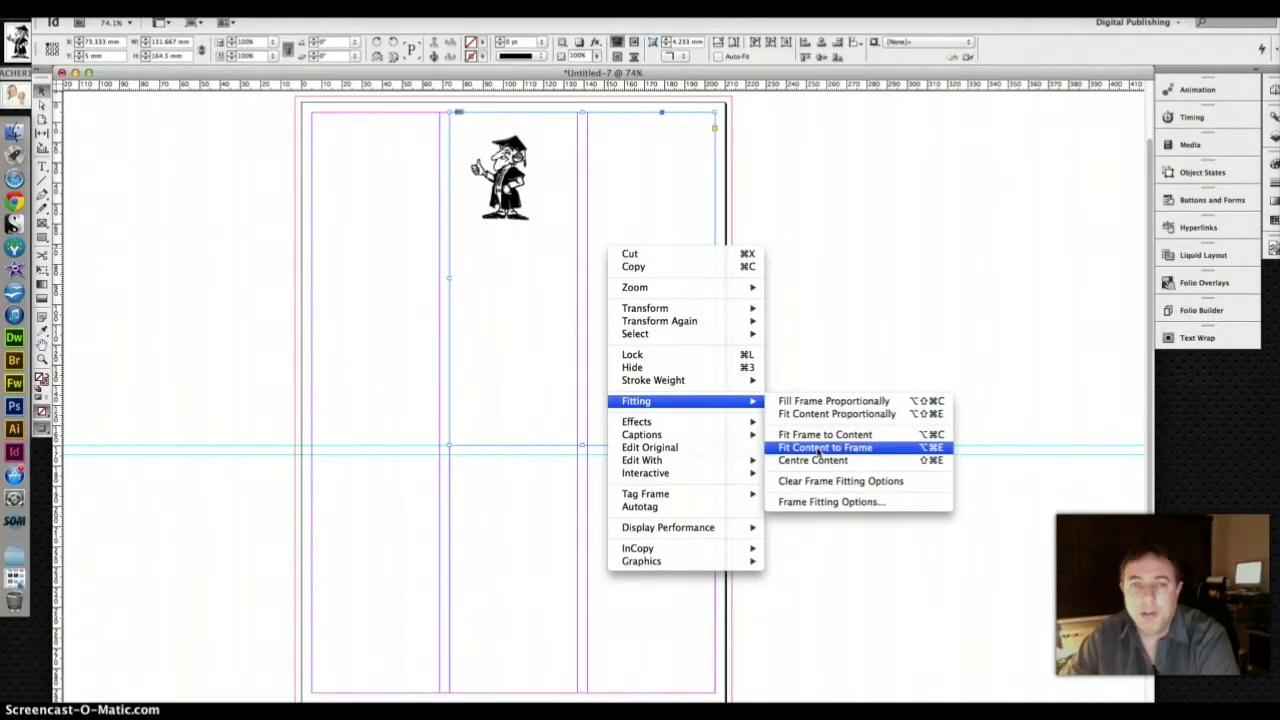
pyautogui.click(814, 460)
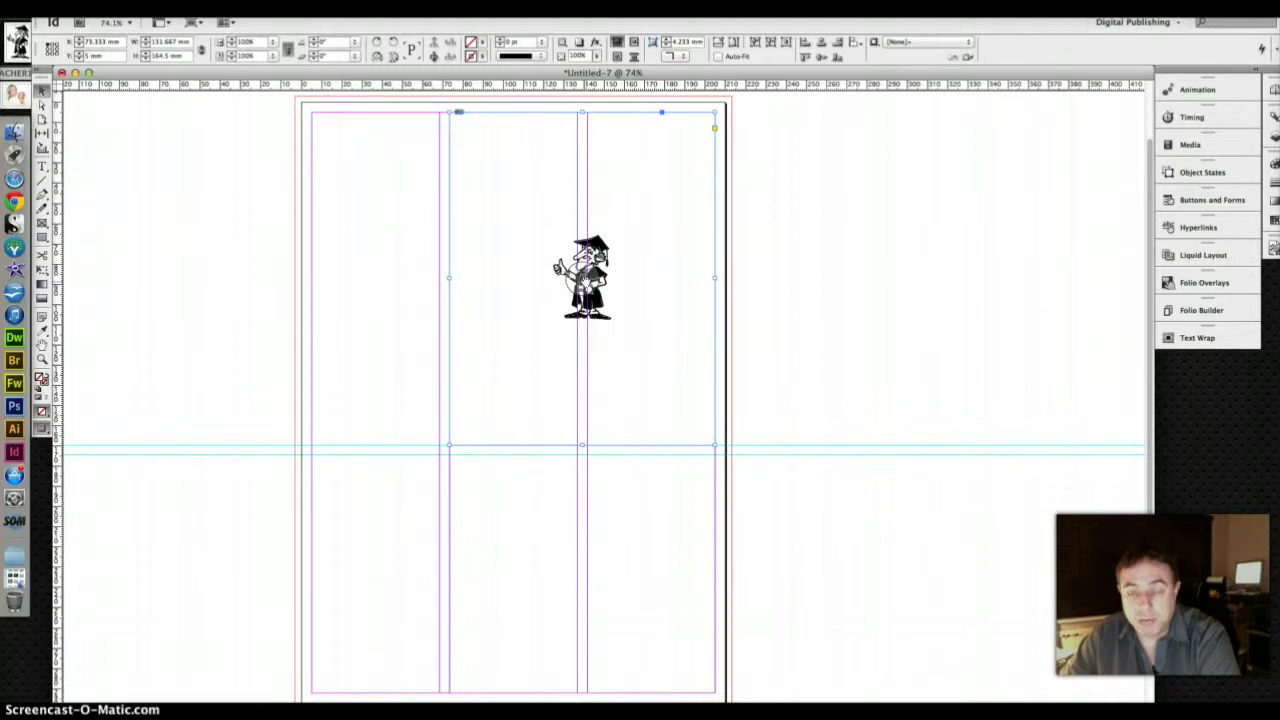
# - Stretch the teacher clip-art to fill its frame with Fitting > Fit Content to Frame
pyautogui.rightClick(634, 274)
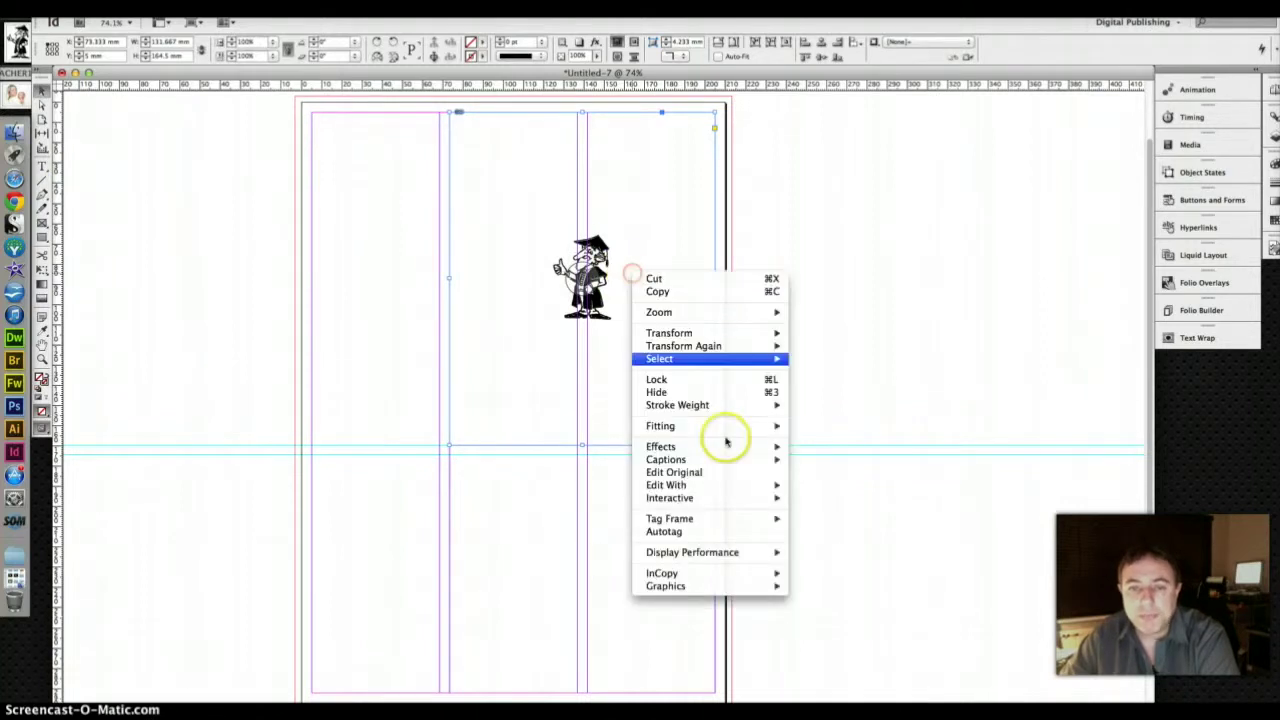
pyautogui.moveTo(720, 430)
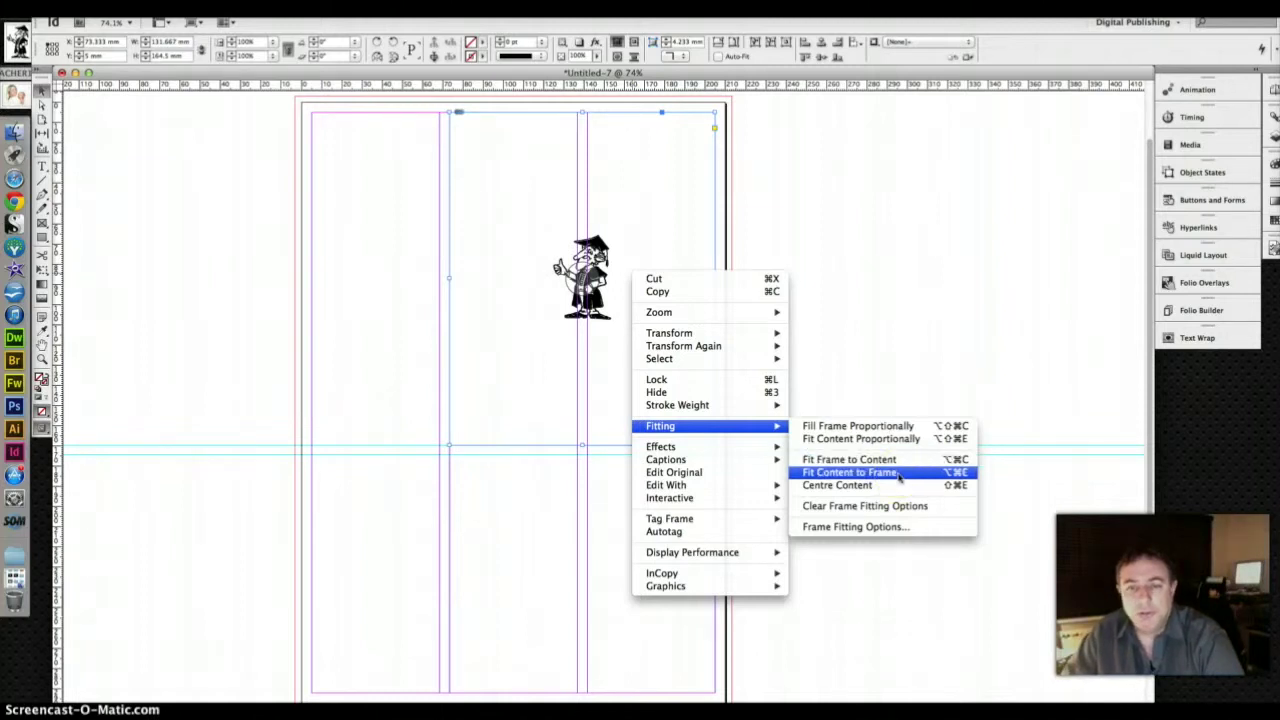
pyautogui.click(898, 477)
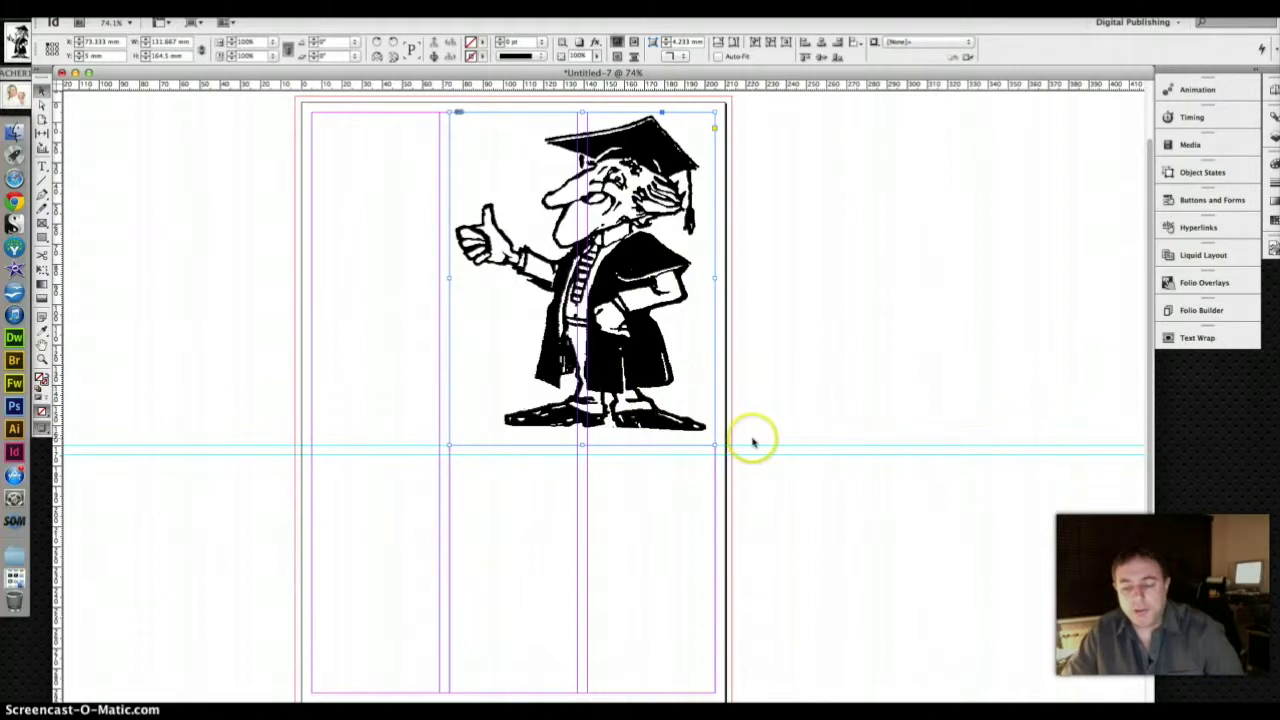
pyautogui.press('super+z')
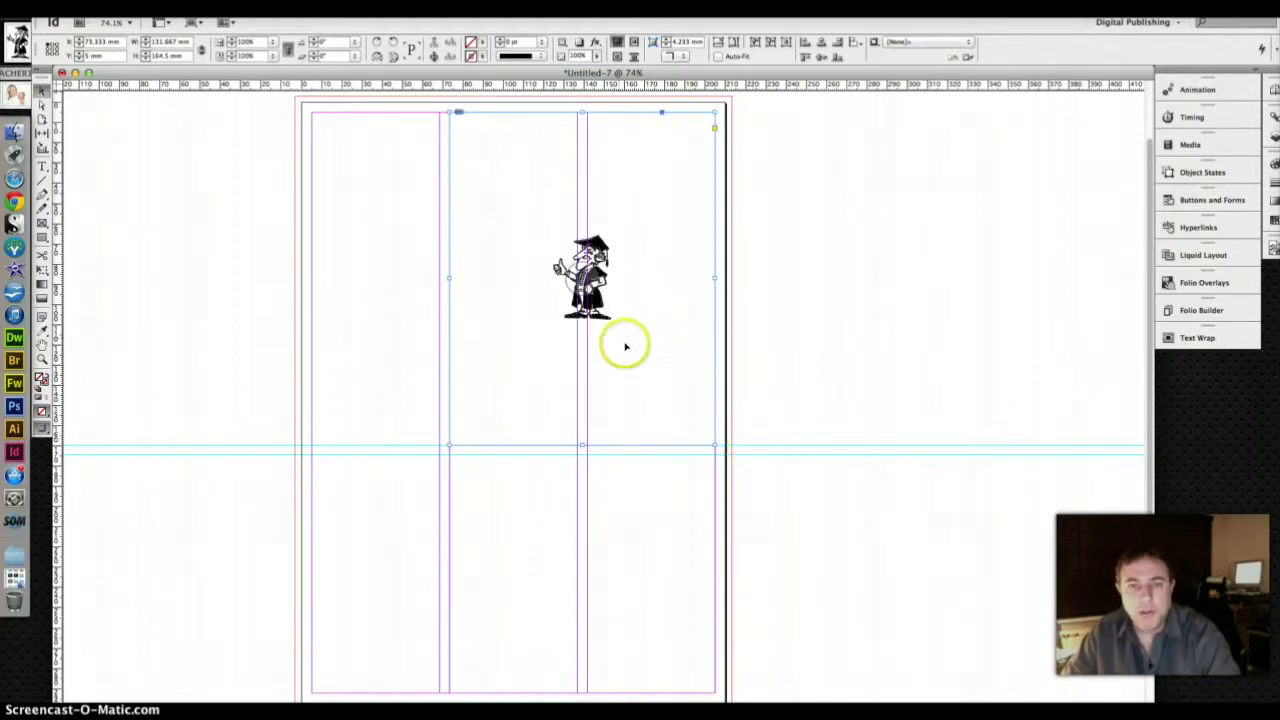
pyautogui.scroll(-2, 623, 343)
pyautogui.rightClick(634, 330)
pyautogui.moveTo(731, 487)
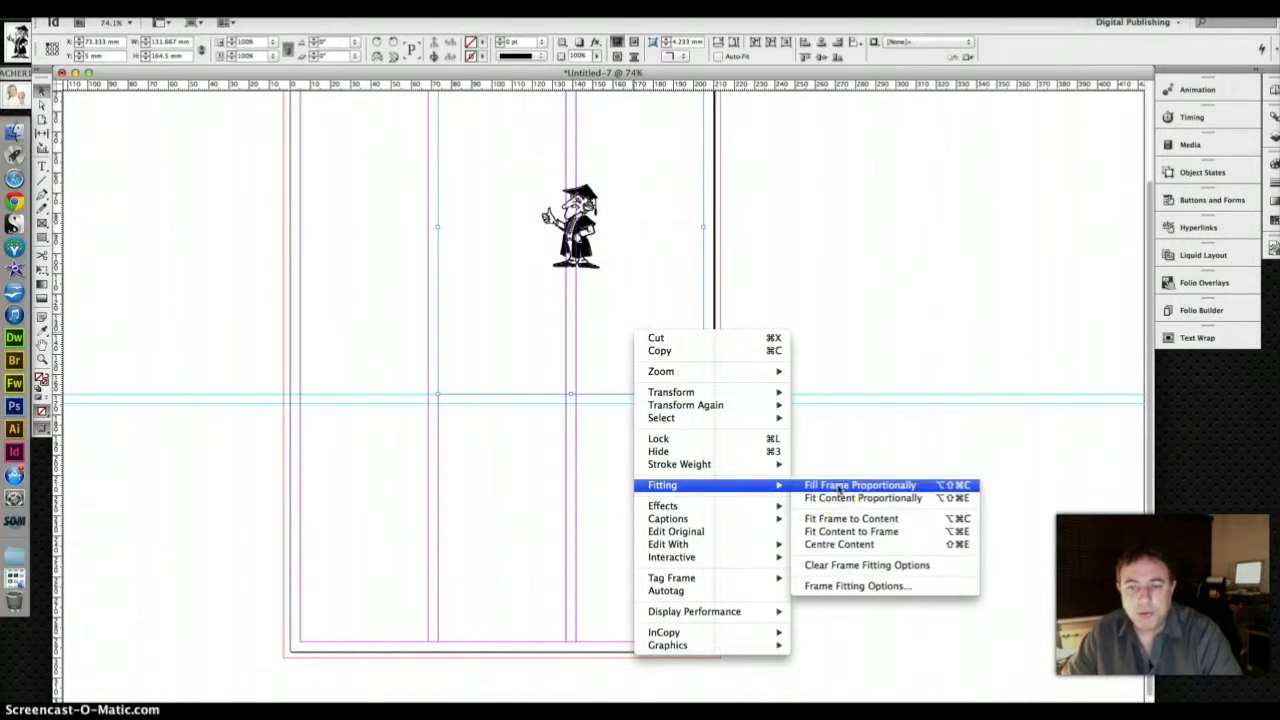
pyautogui.click(840, 487)
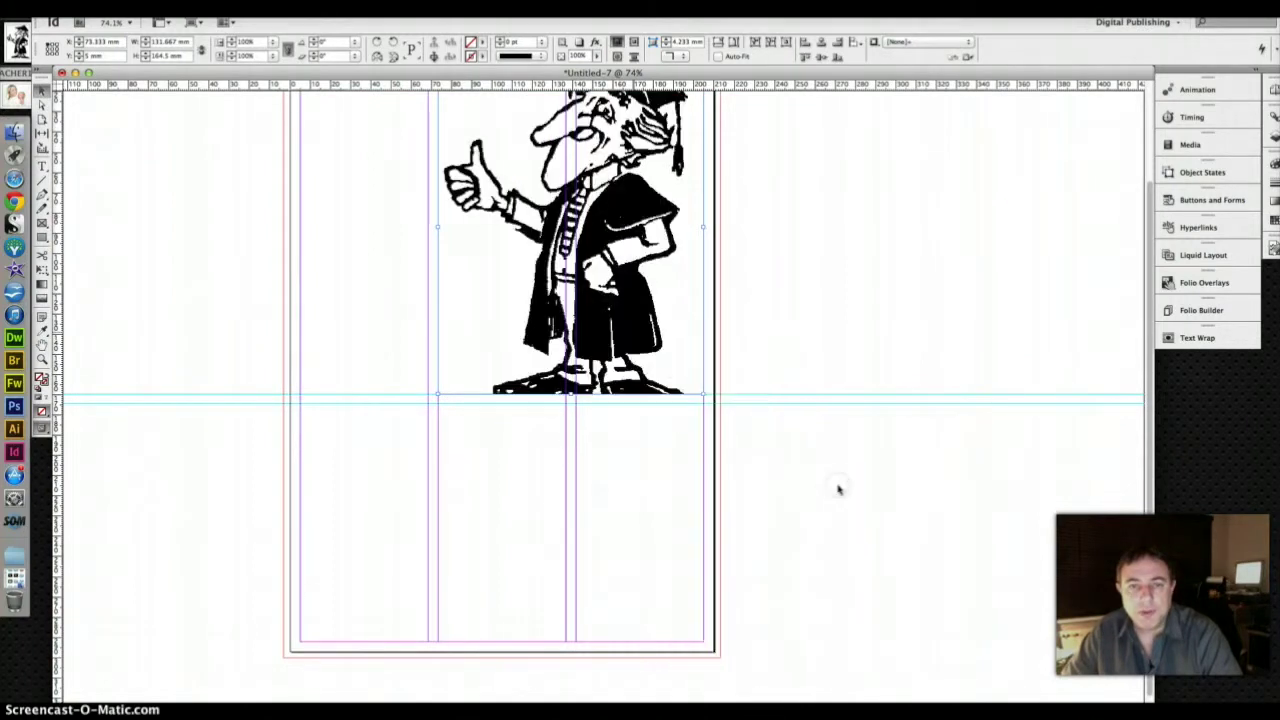
pyautogui.scroll(3, 824, 423)
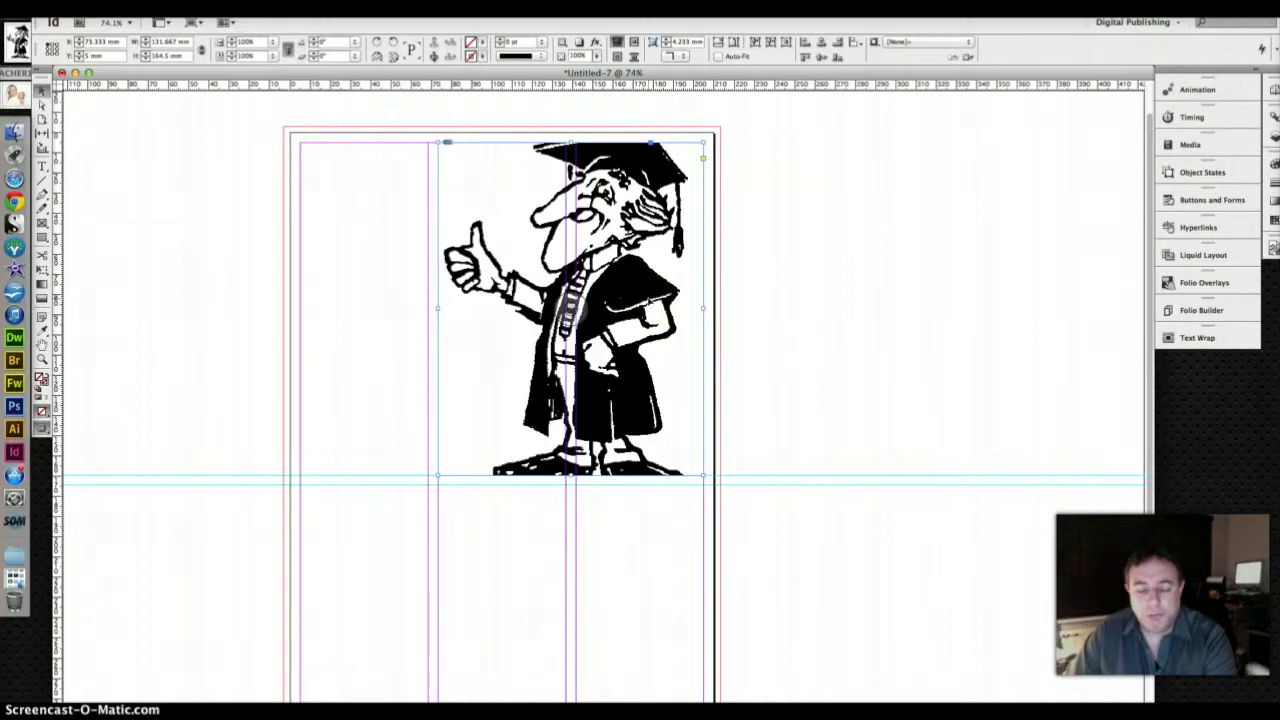
pyautogui.press('super+z')
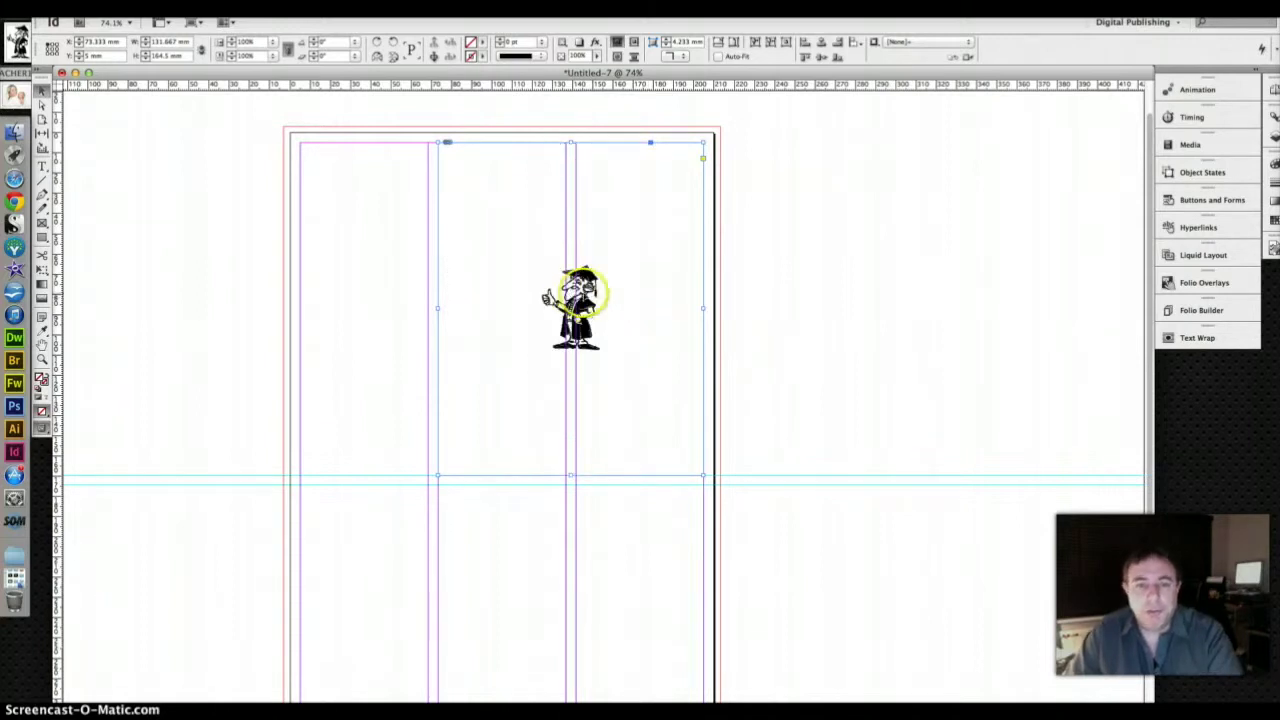
# - Scale the teacher clip-art with Fitting > Fit Content Proportionally
pyautogui.hscroll(-2, 587, 293)
pyautogui.rightClick(590, 291)
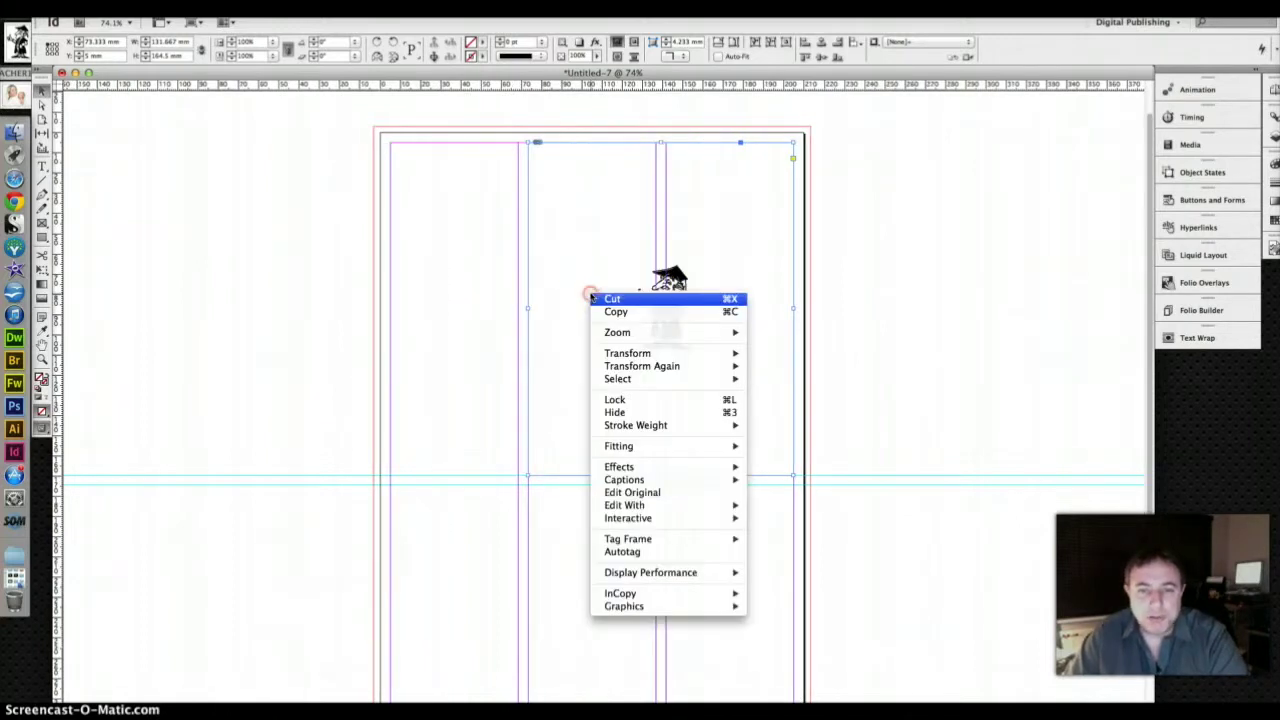
pyautogui.moveTo(668, 450)
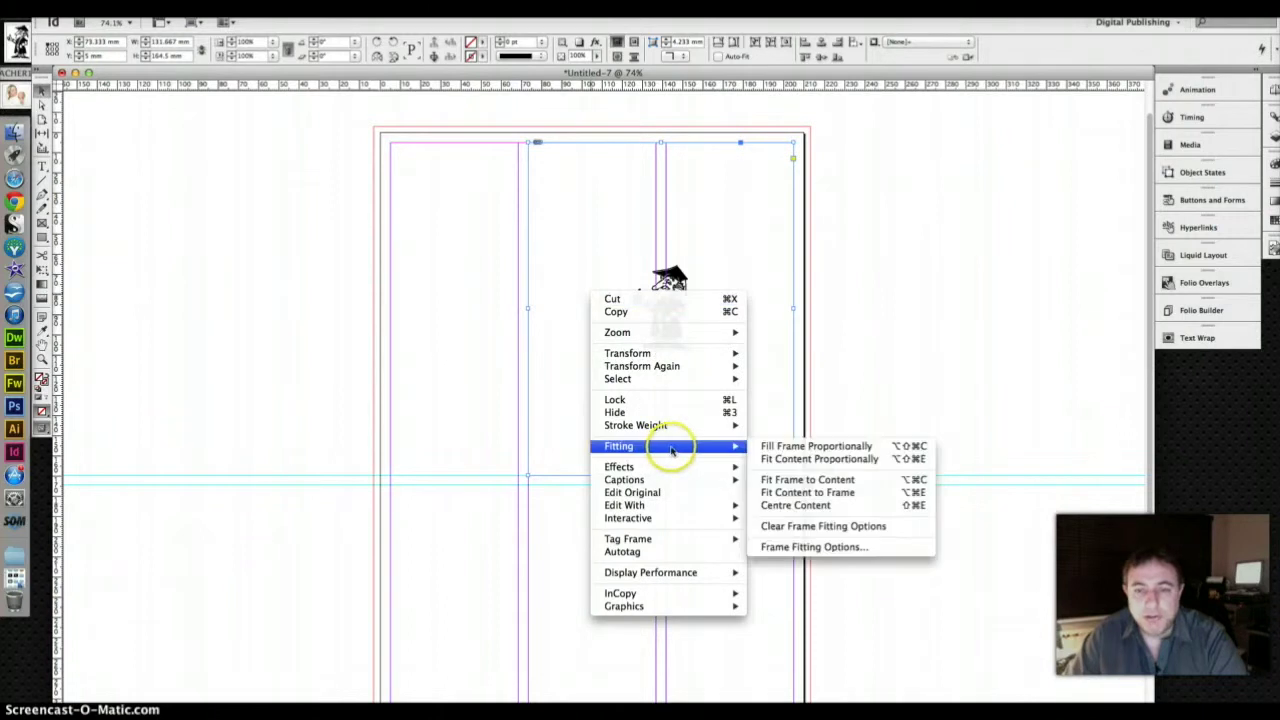
pyautogui.click(822, 460)
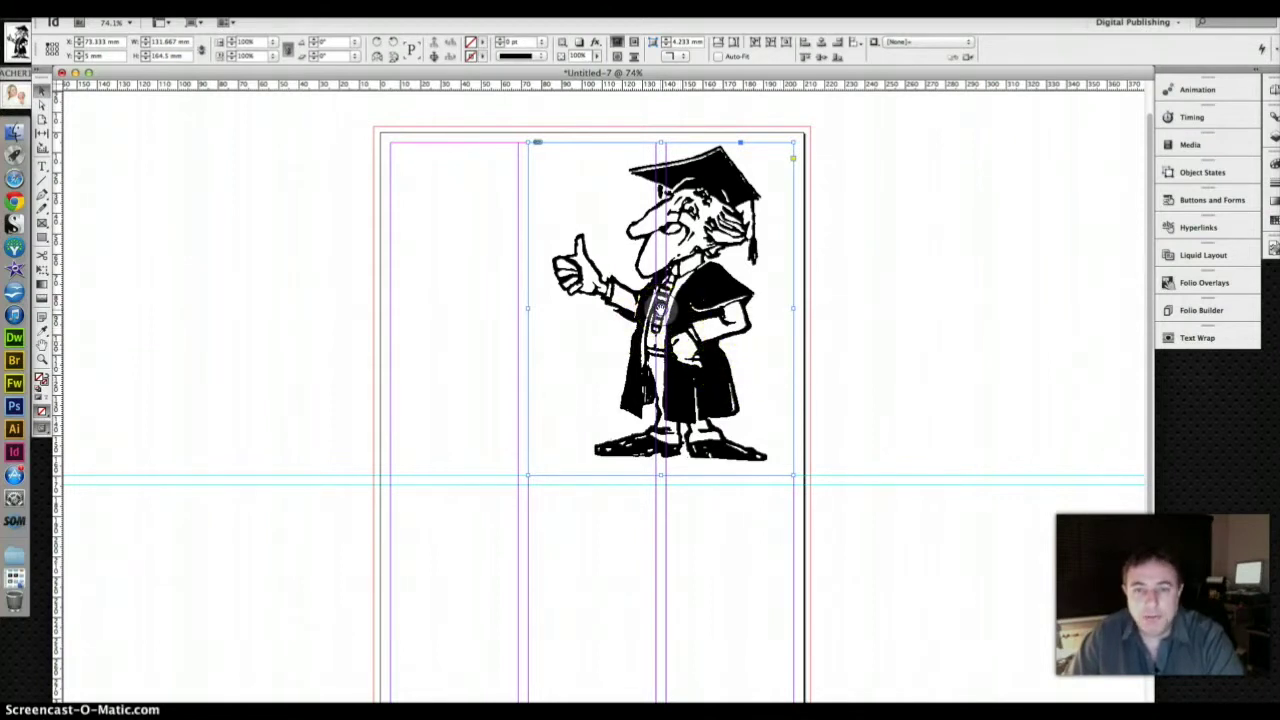
# - Drag the teacher frame toward the page's right edge and deselect it
pyautogui.moveTo(645, 310); pyautogui.dragTo(694, 317)
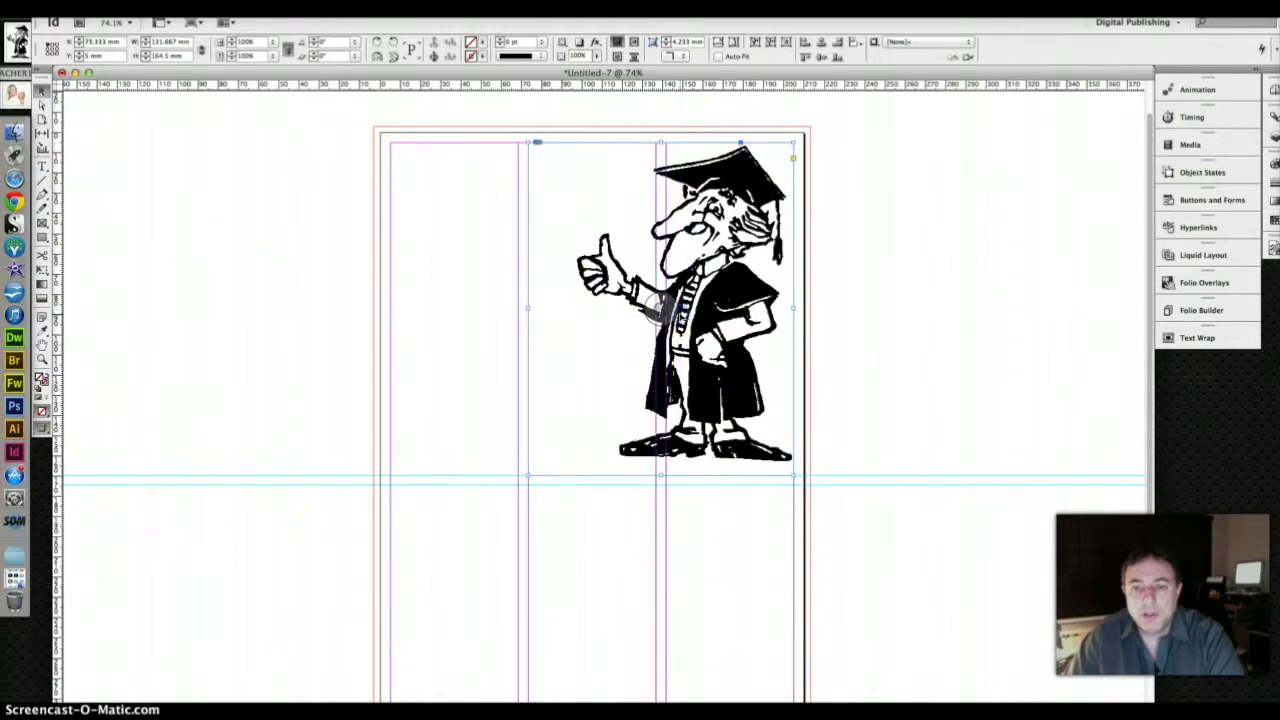
pyautogui.click(254, 280)
pyautogui.hscroll(-3, 256, 281)
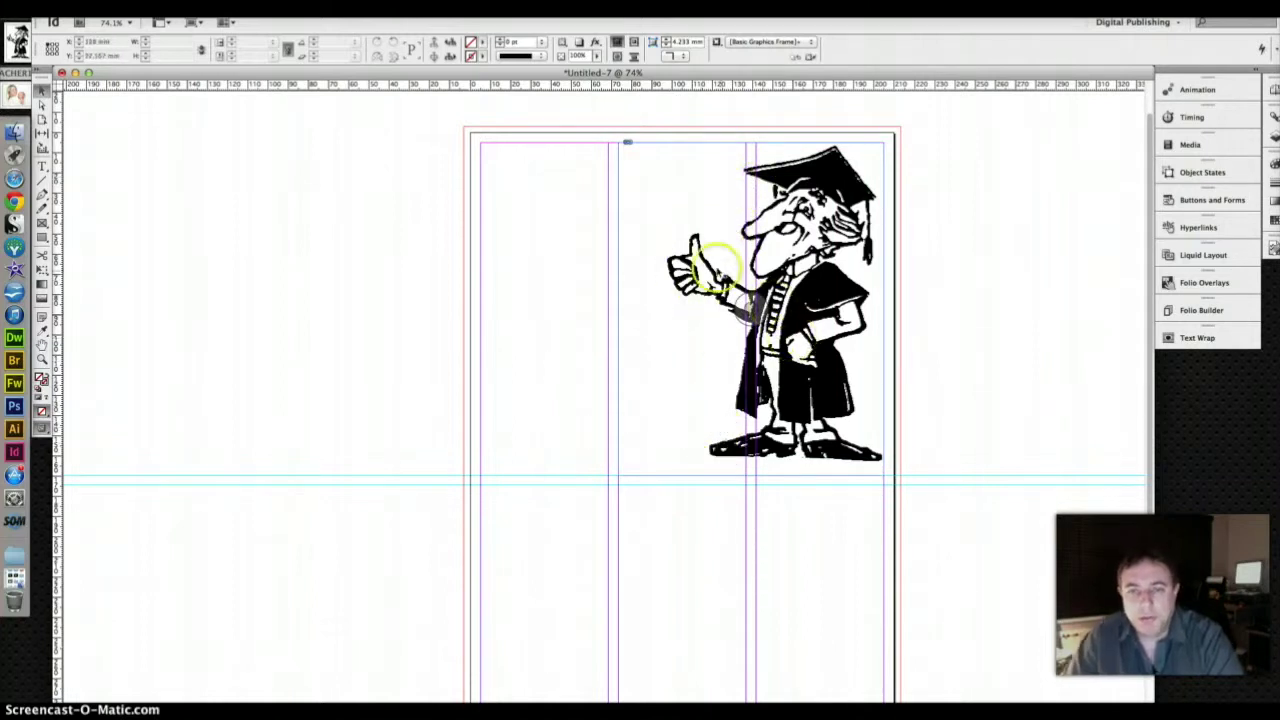
# - Nudge the teacher slightly left, then draw an empty frame from the page's top-left corner to the guides
pyautogui.moveTo(754, 309); pyautogui.dragTo(742, 310)
pyautogui.click(421, 310)
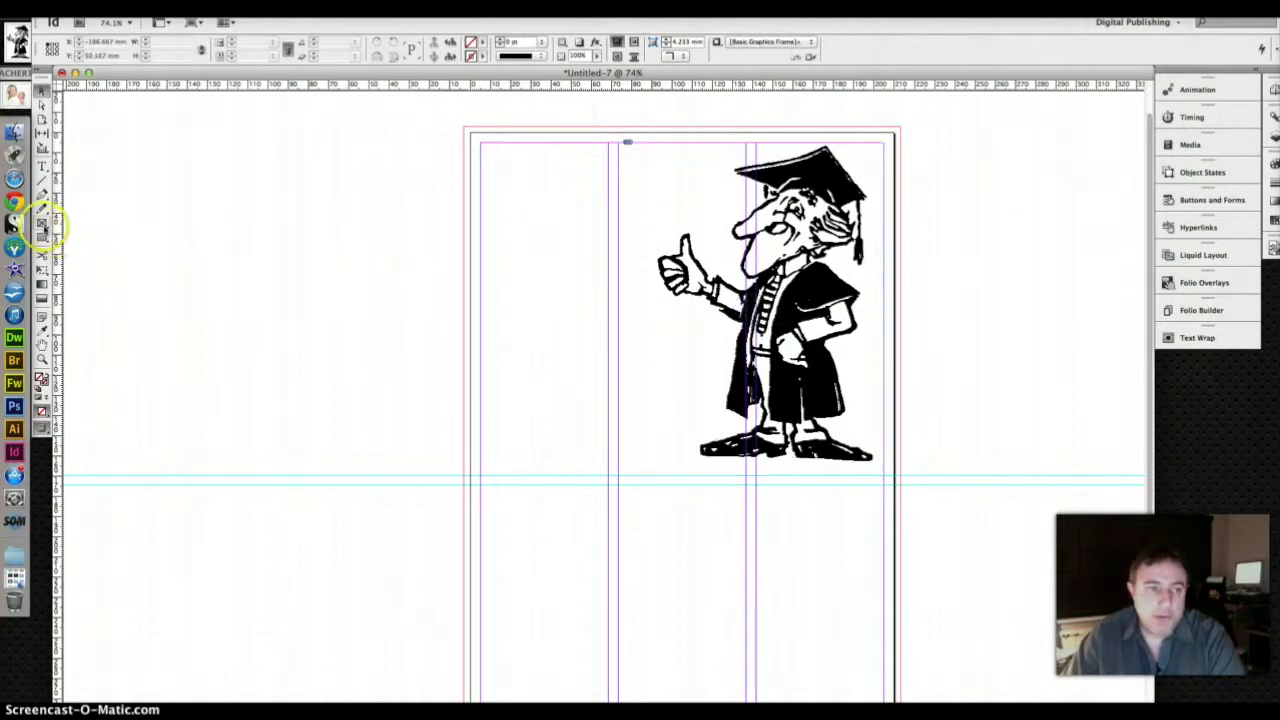
pyautogui.click(44, 225)
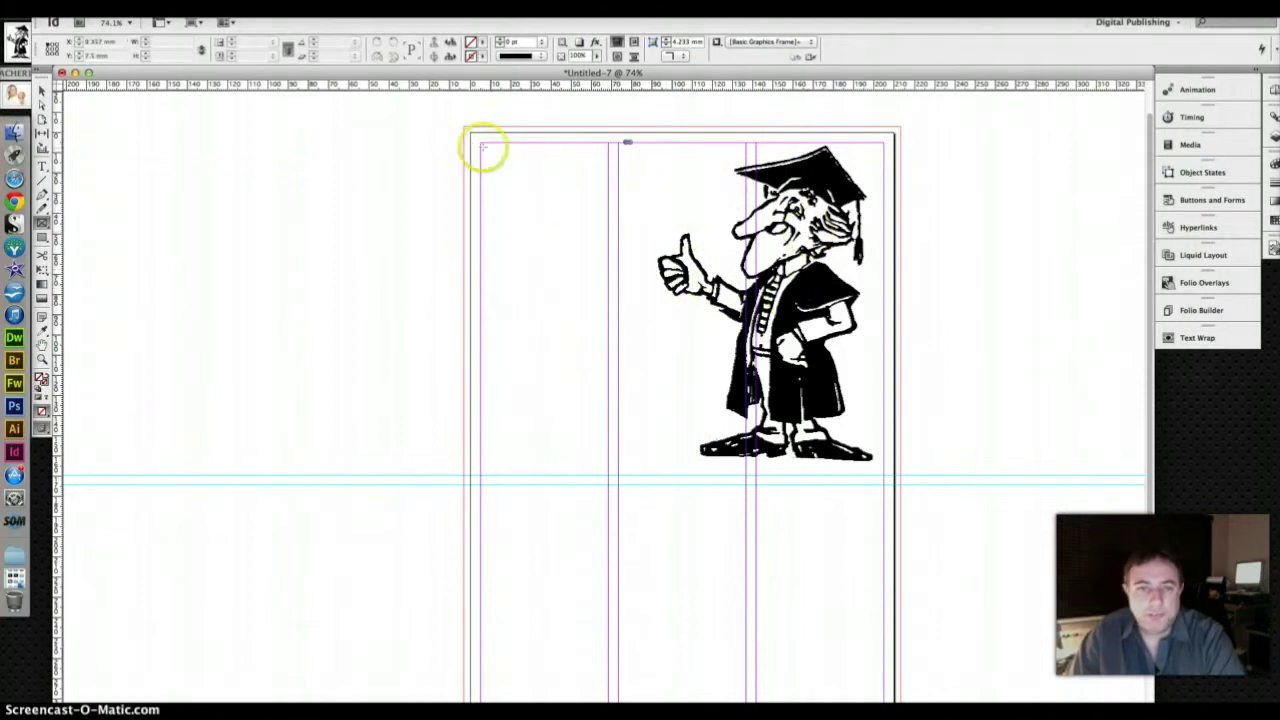
pyautogui.moveTo(481, 145); pyautogui.dragTo(743, 474)
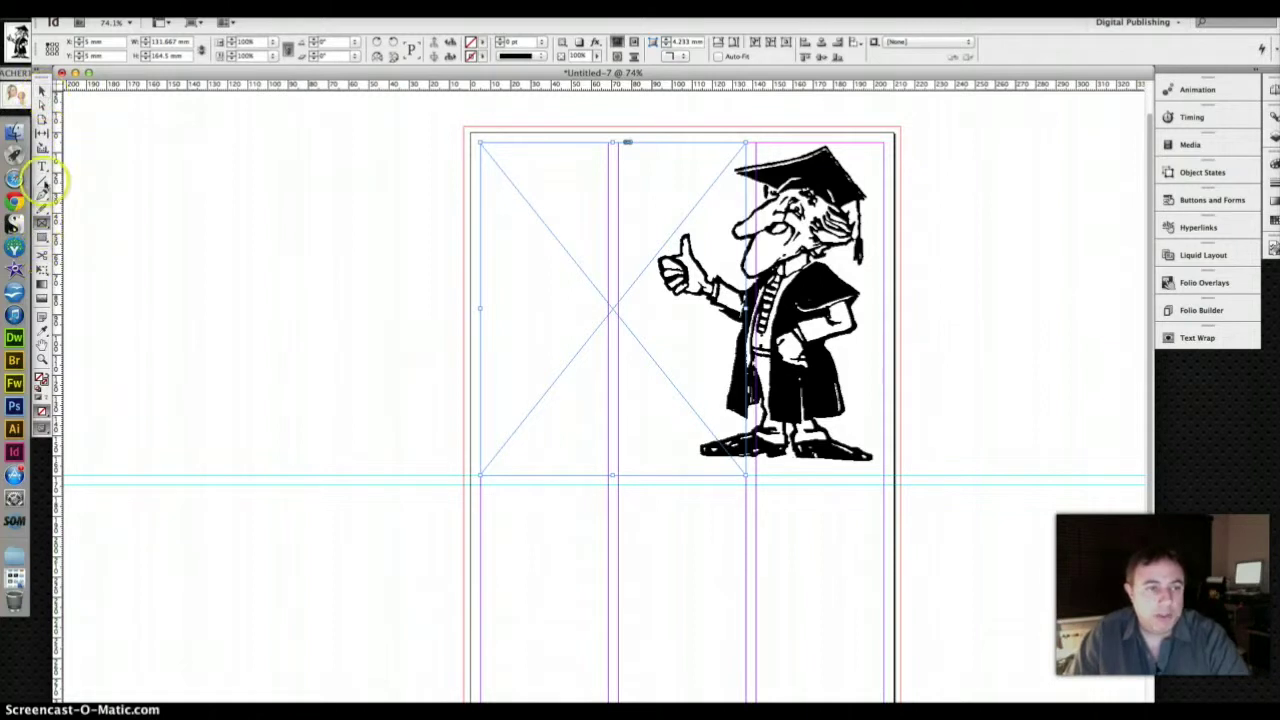
# - Turn the empty frame beside the cartoon into a text frame with the Type tool
pyautogui.click(43, 167)
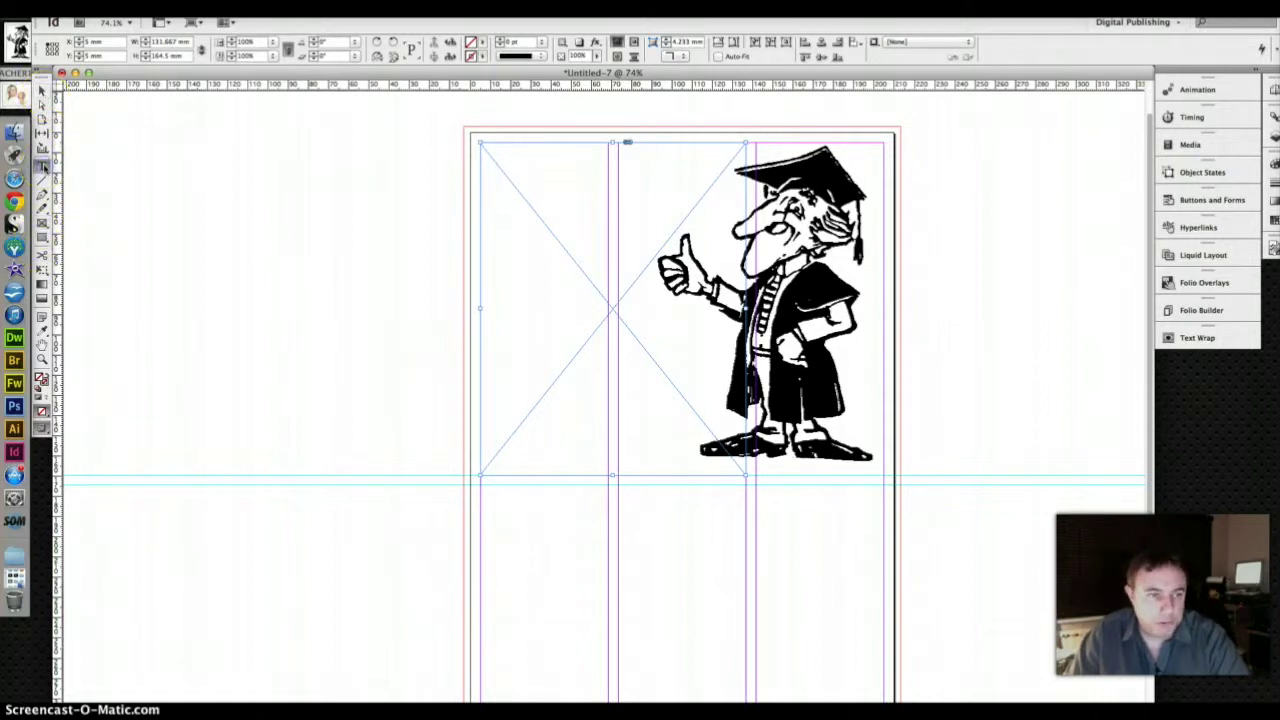
pyautogui.click(506, 236)
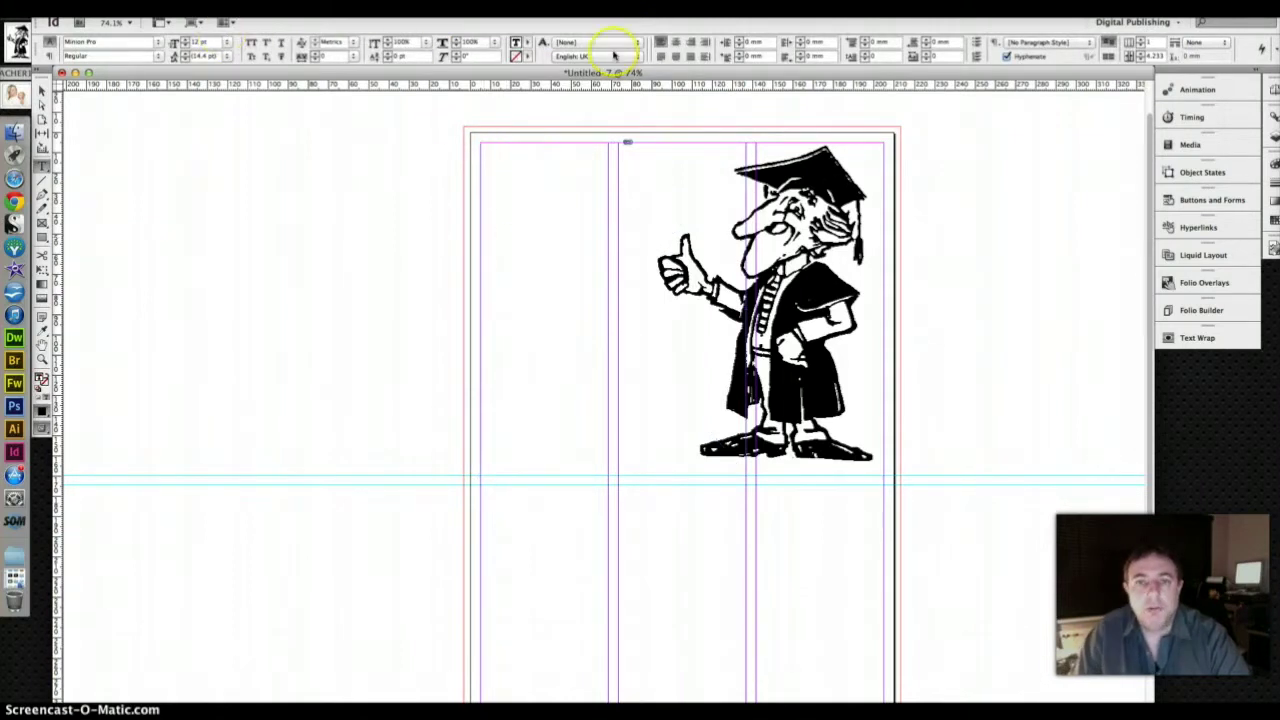
pyautogui.rightClick(541, 191)
pyautogui.rightClick(443, 220)
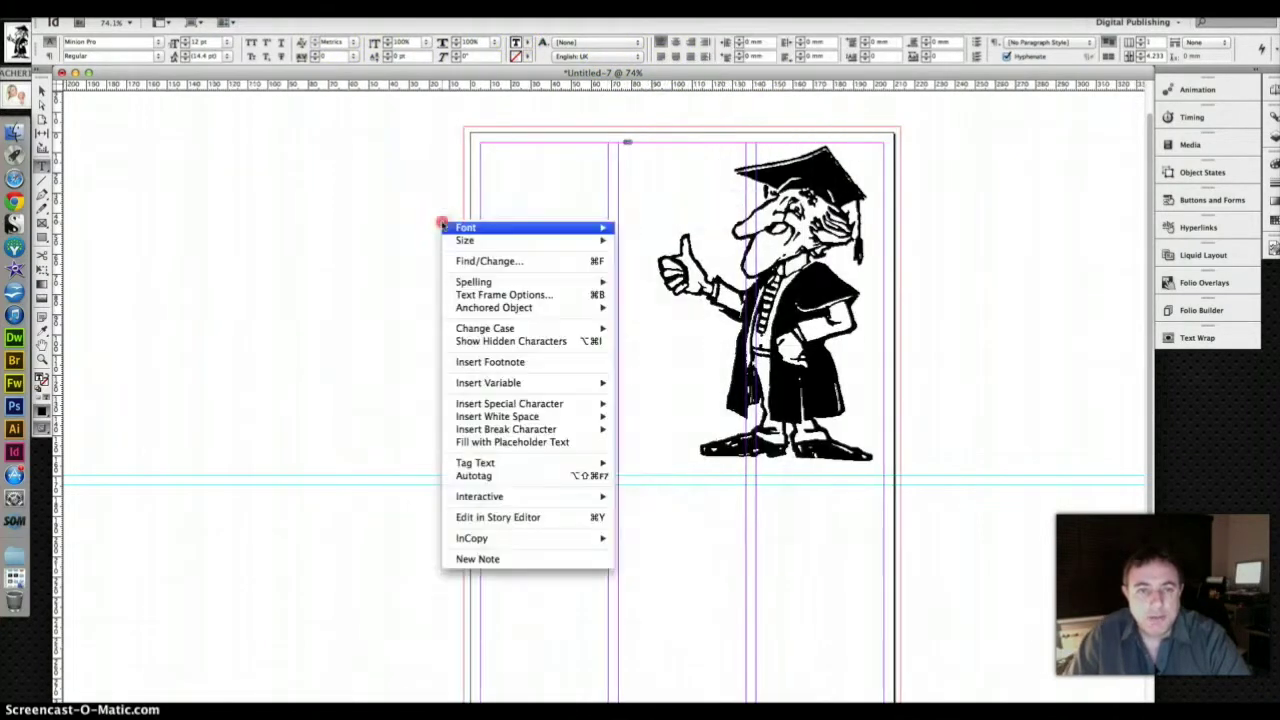
pyautogui.moveTo(527, 228)
pyautogui.click(531, 191)
# - Bring up the text frame's context menu and point to Text Frame Options
pyautogui.hscroll(3, 531, 191)
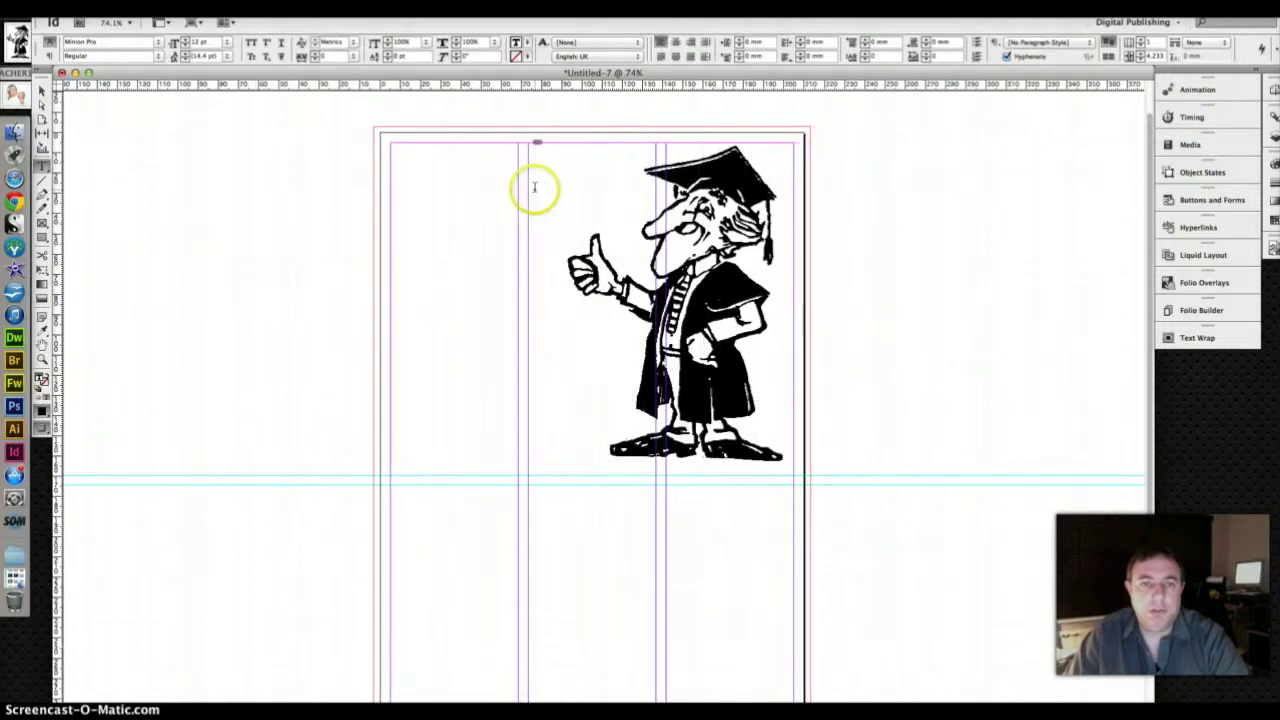
pyautogui.hscroll(3, 434, 186)
pyautogui.rightClick(437, 186)
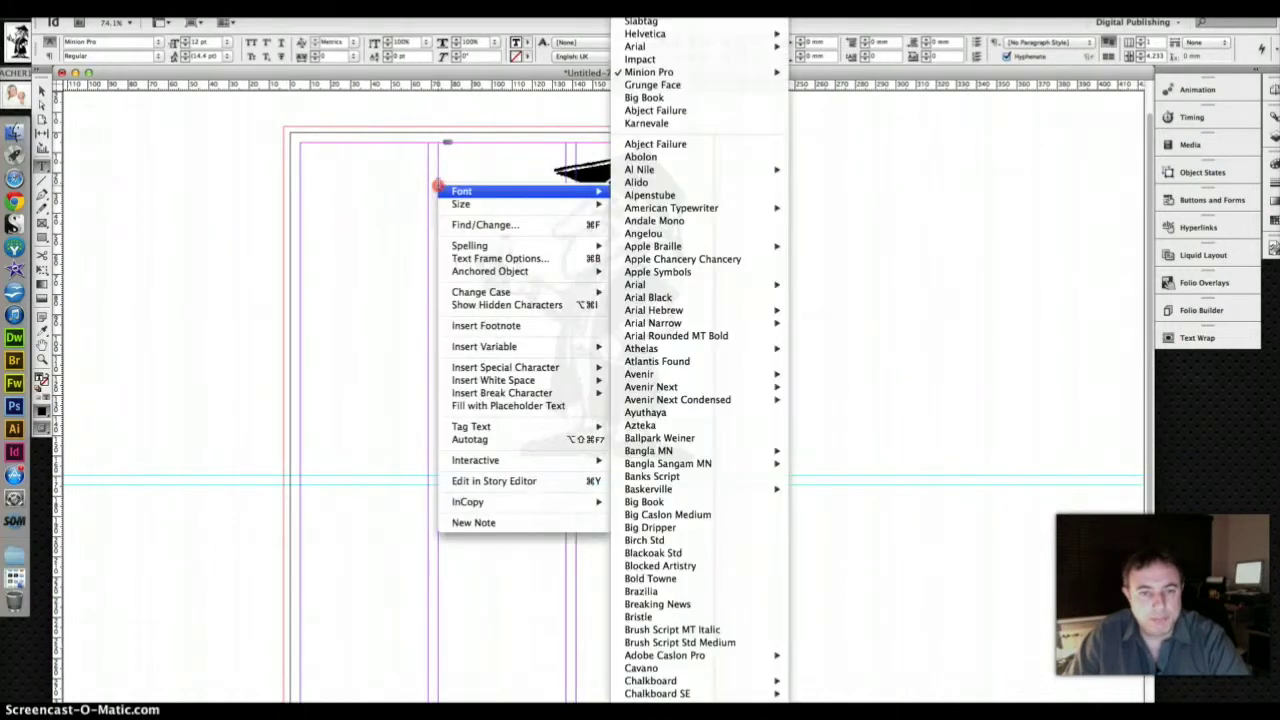
pyautogui.click(438, 188)
pyautogui.click(386, 177)
pyautogui.scroll(-2, 386, 177)
pyautogui.rightClick(388, 177)
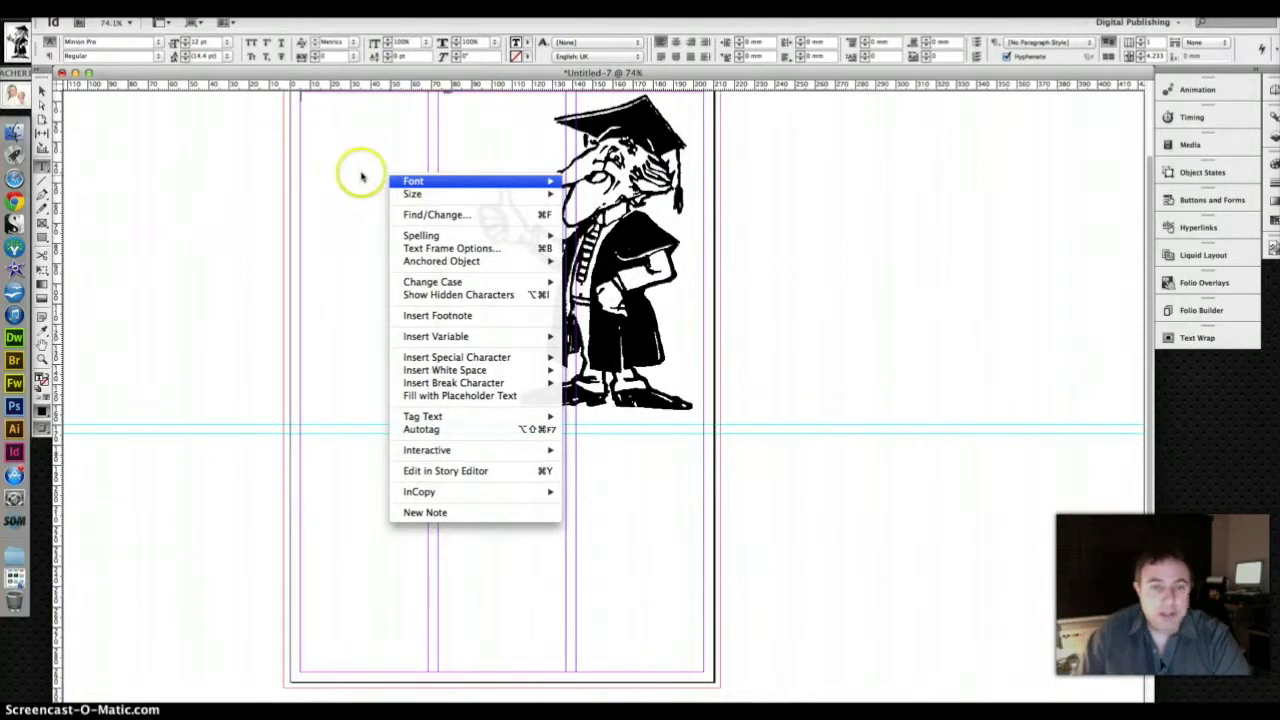
pyautogui.moveTo(448, 345)
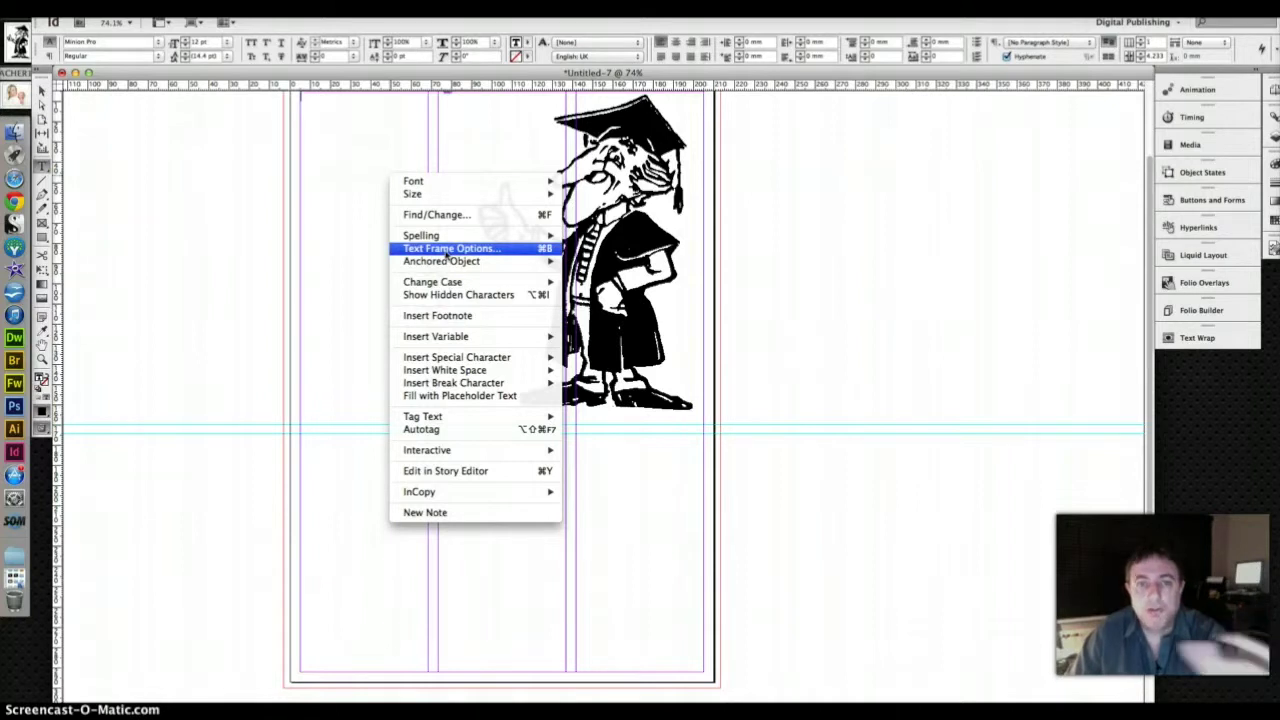
# - Set the text frame to 2 columns in Text Frame Options
pyautogui.click(445, 253)
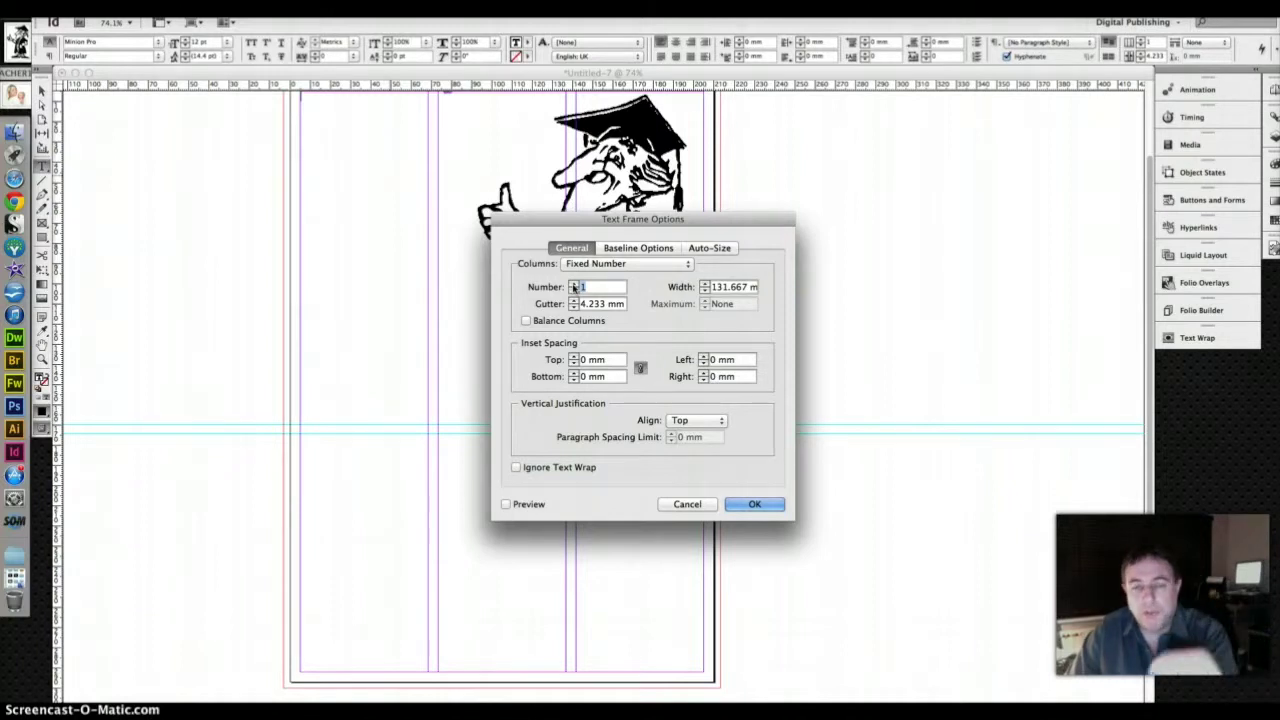
pyautogui.click(574, 286)
pyautogui.click(576, 287)
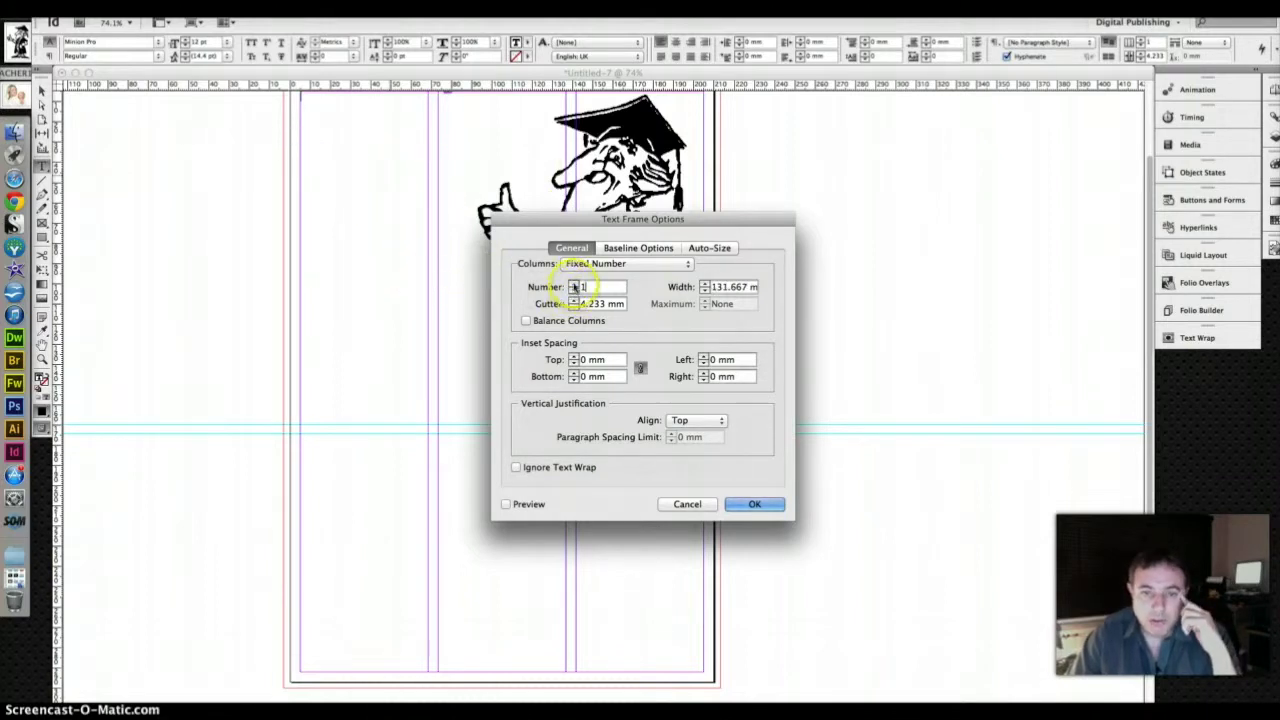
pyautogui.click(573, 283)
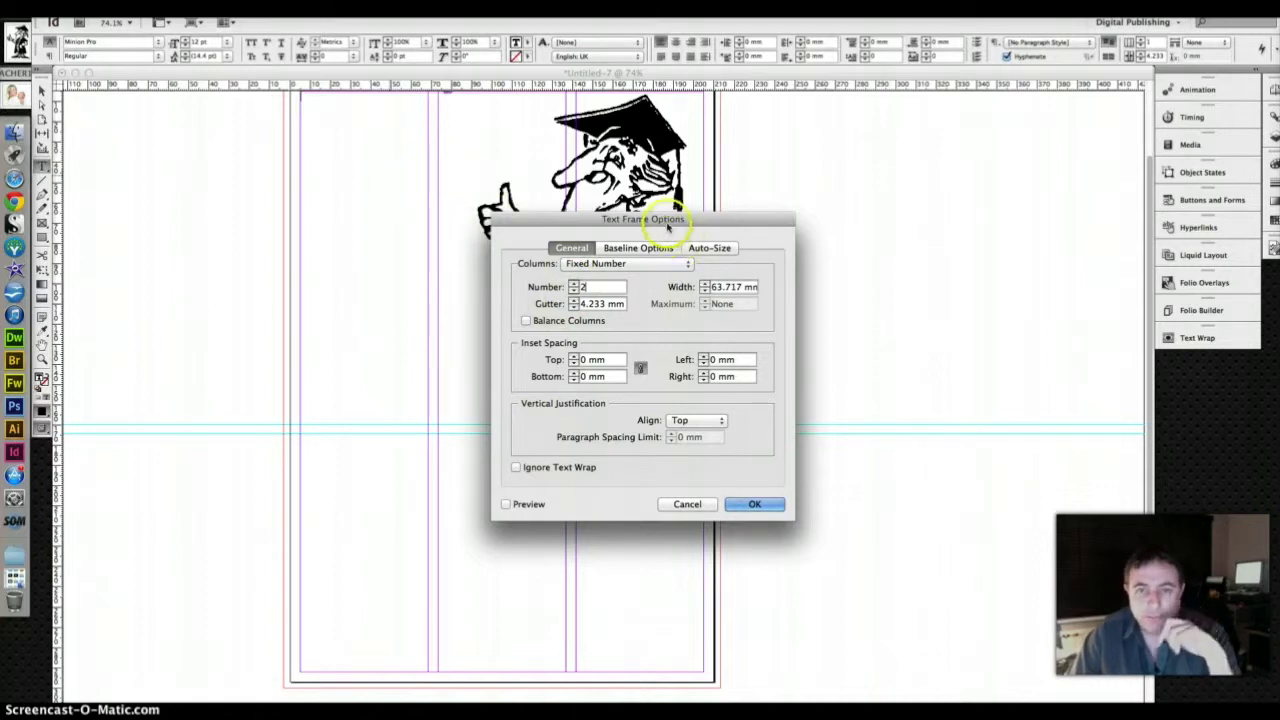
pyautogui.moveTo(680, 218); pyautogui.dragTo(921, 180)
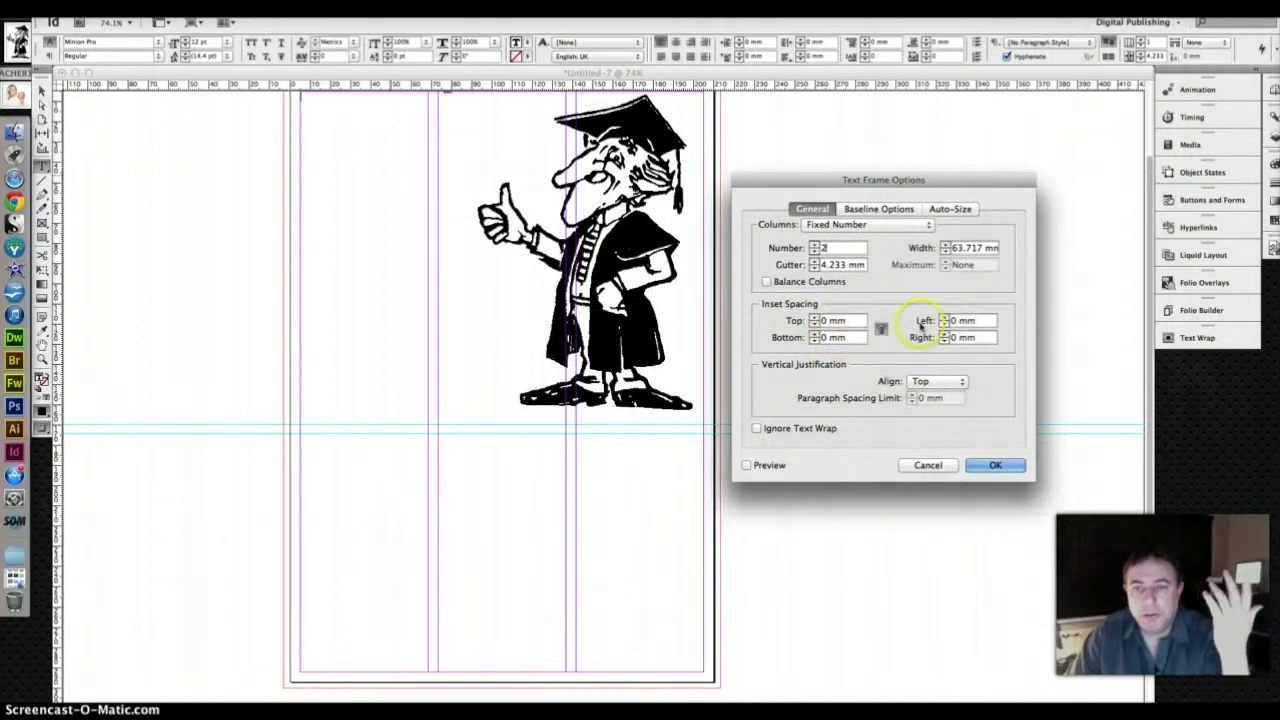
pyautogui.click(990, 466)
# - Fill both columns with placeholder text from the frame's context menu
pyautogui.scroll(2, 853, 330)
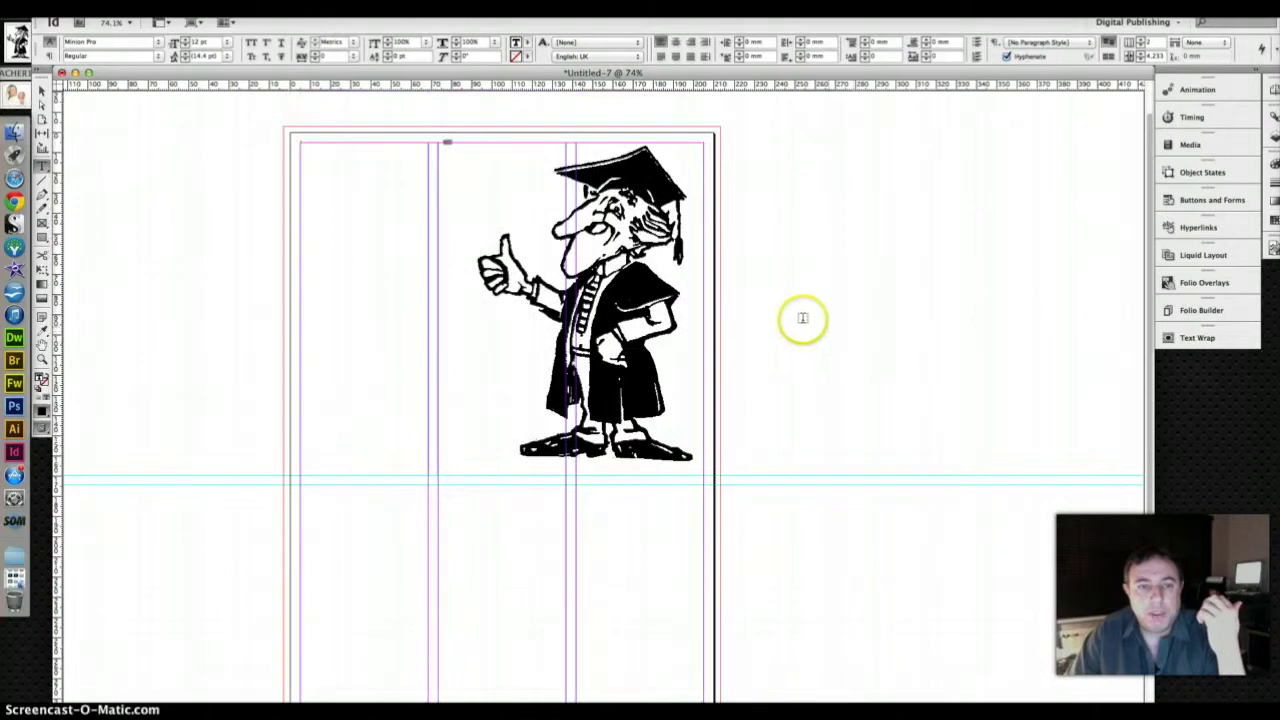
pyautogui.rightClick(367, 183)
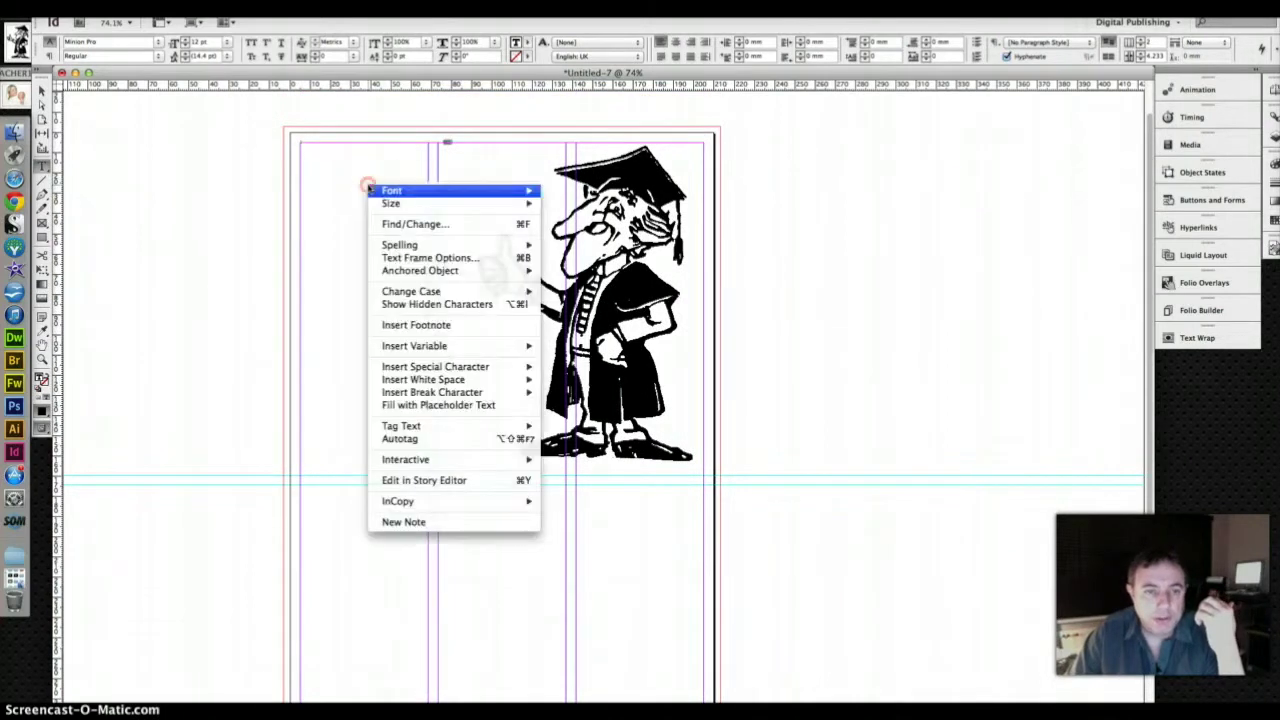
pyautogui.click(448, 406)
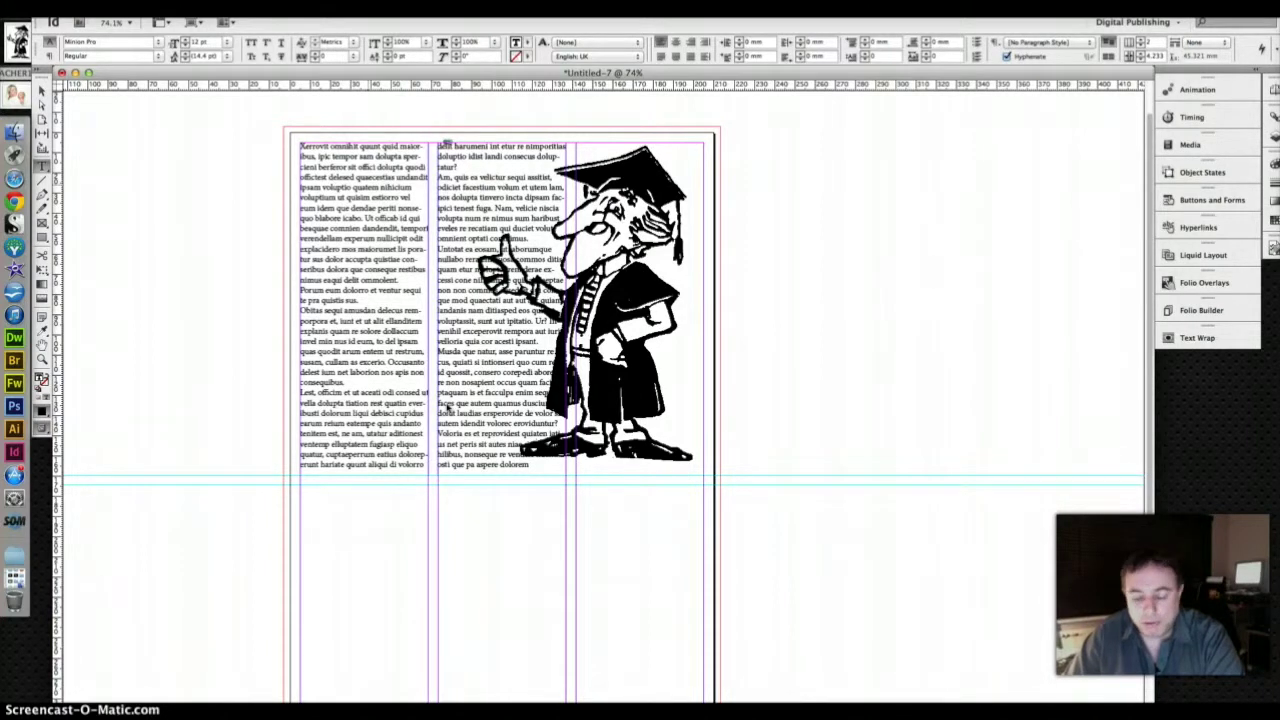
# - Select all the placeholder text and raise its size to 14 pt
pyautogui.press('super+a')
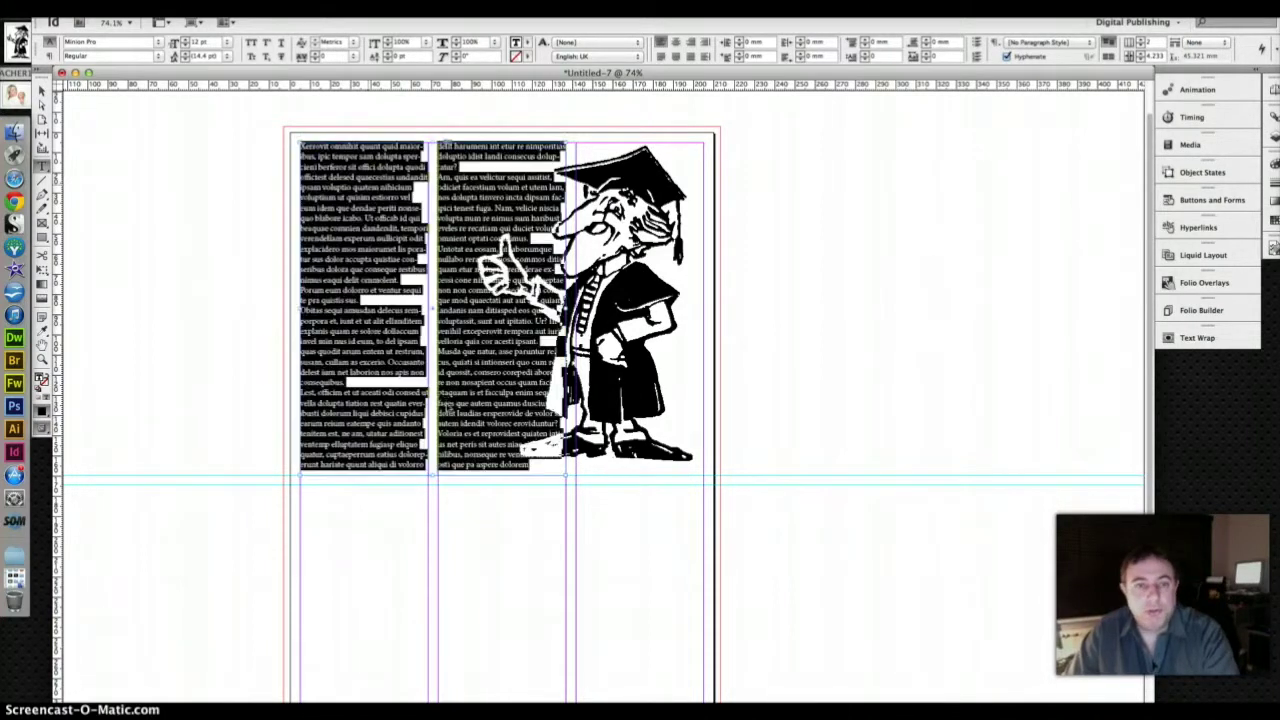
pyautogui.click(177, 41)
pyautogui.click(177, 41)
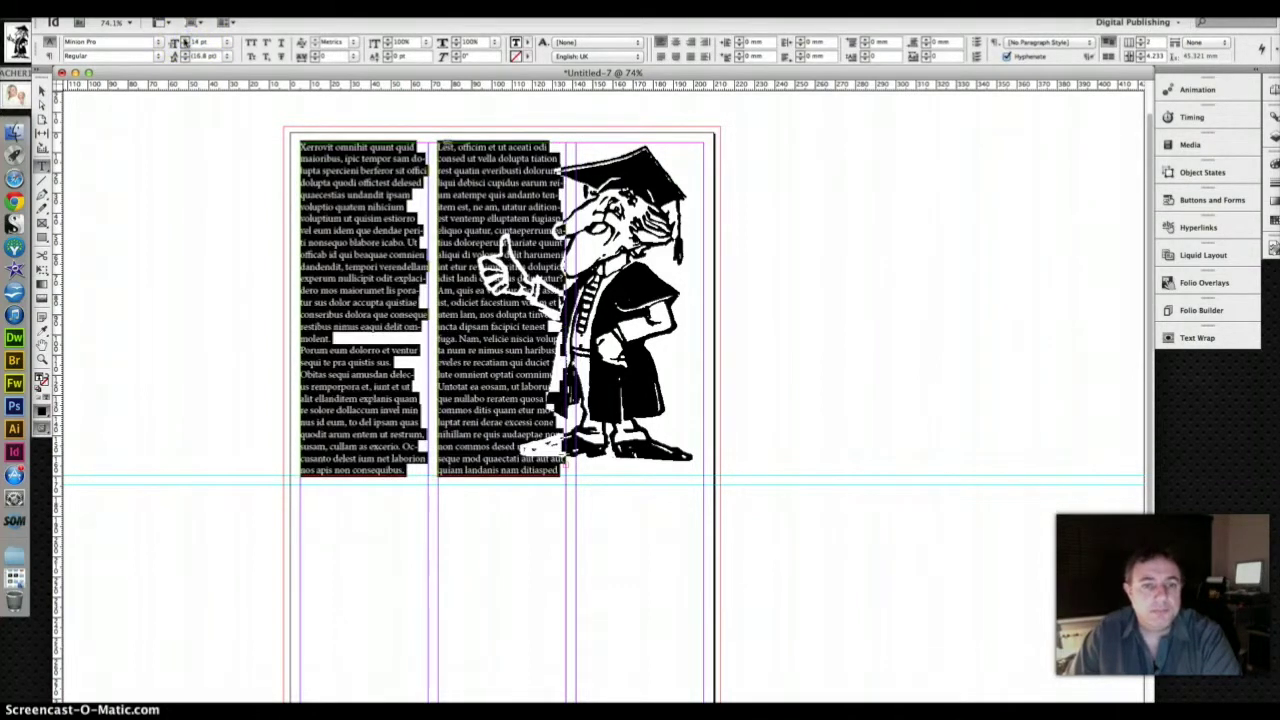
# - Change the text's font from Minion Pro to Helvetica Light
pyautogui.click(157, 41)
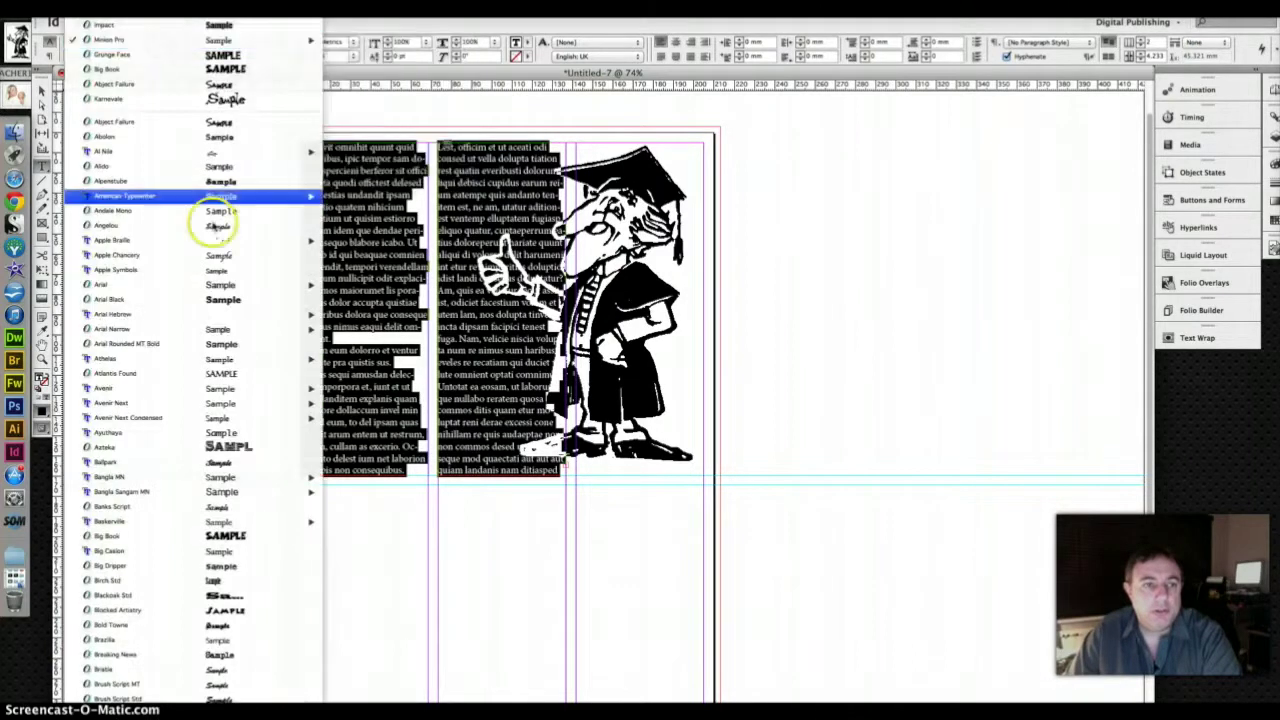
pyautogui.scroll(-8, 220, 245)
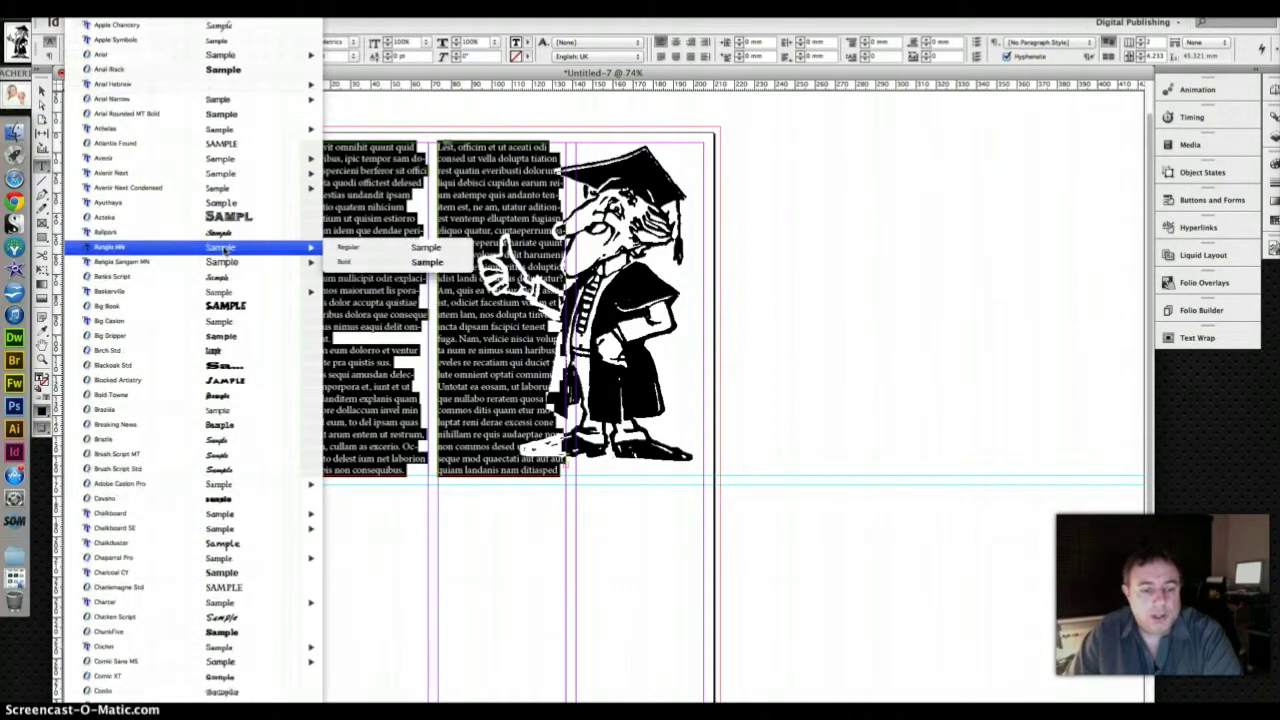
pyautogui.scroll(-3, 220, 249)
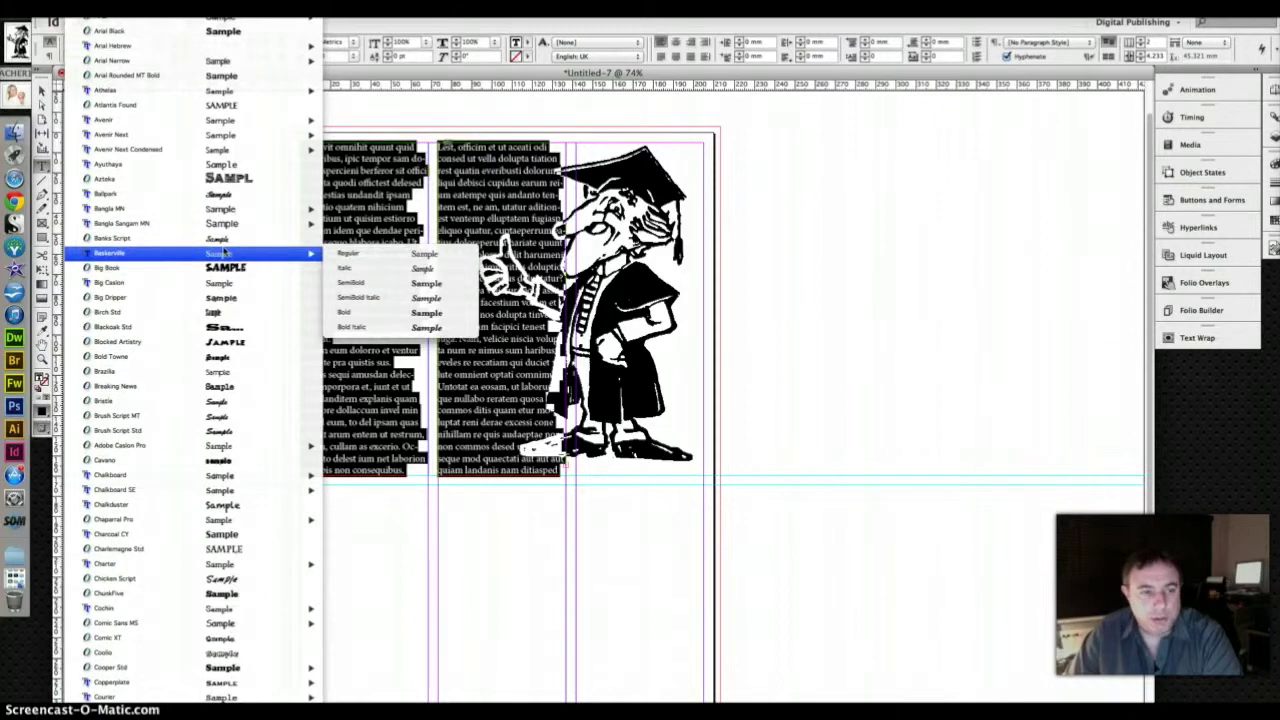
pyautogui.scroll(-20, 222, 255)
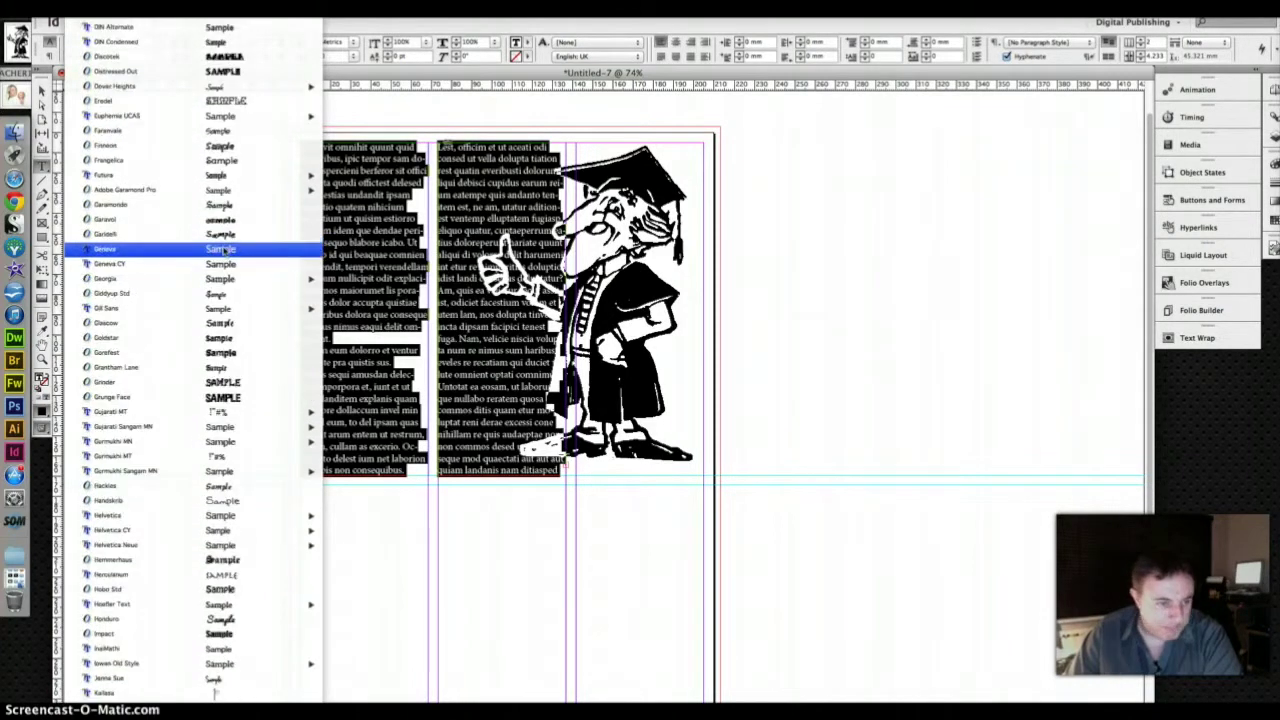
pyautogui.scroll(-5, 222, 251)
pyautogui.moveTo(202, 414)
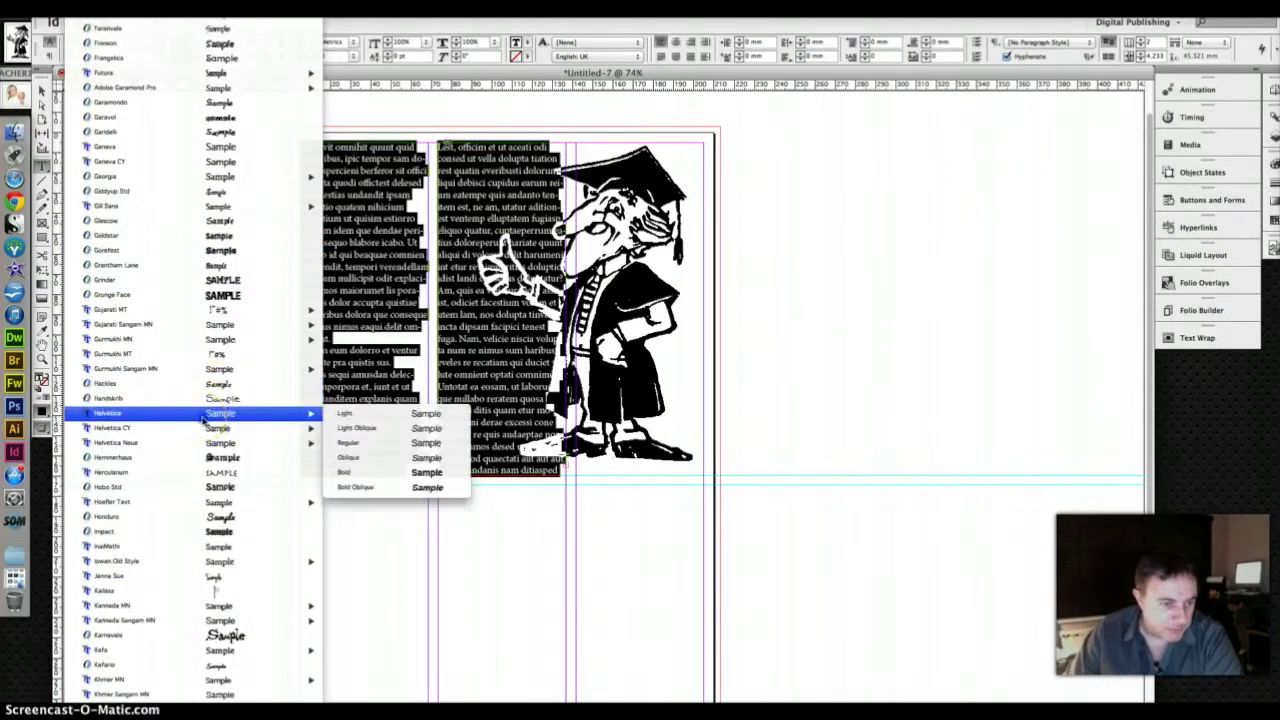
pyautogui.click(344, 414)
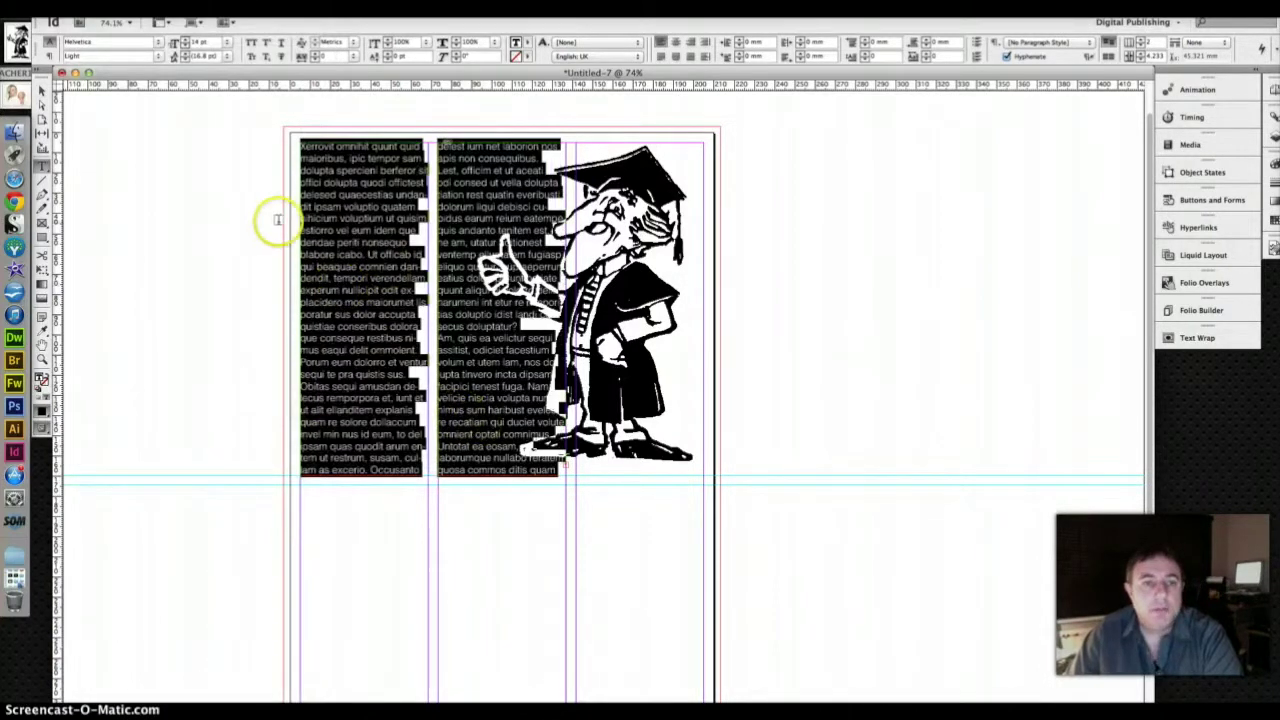
# - Switch to the Selection tool and select the graduate cartoon's frame
pyautogui.click(41, 90)
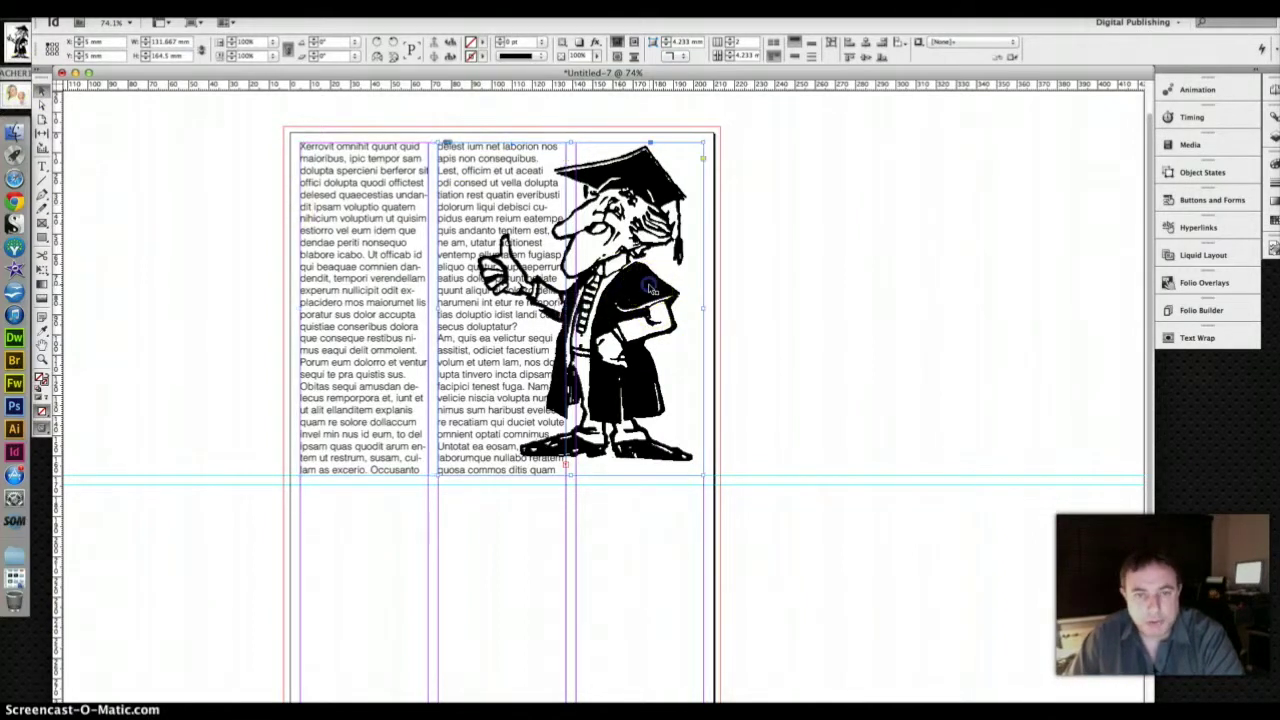
pyautogui.click(650, 289)
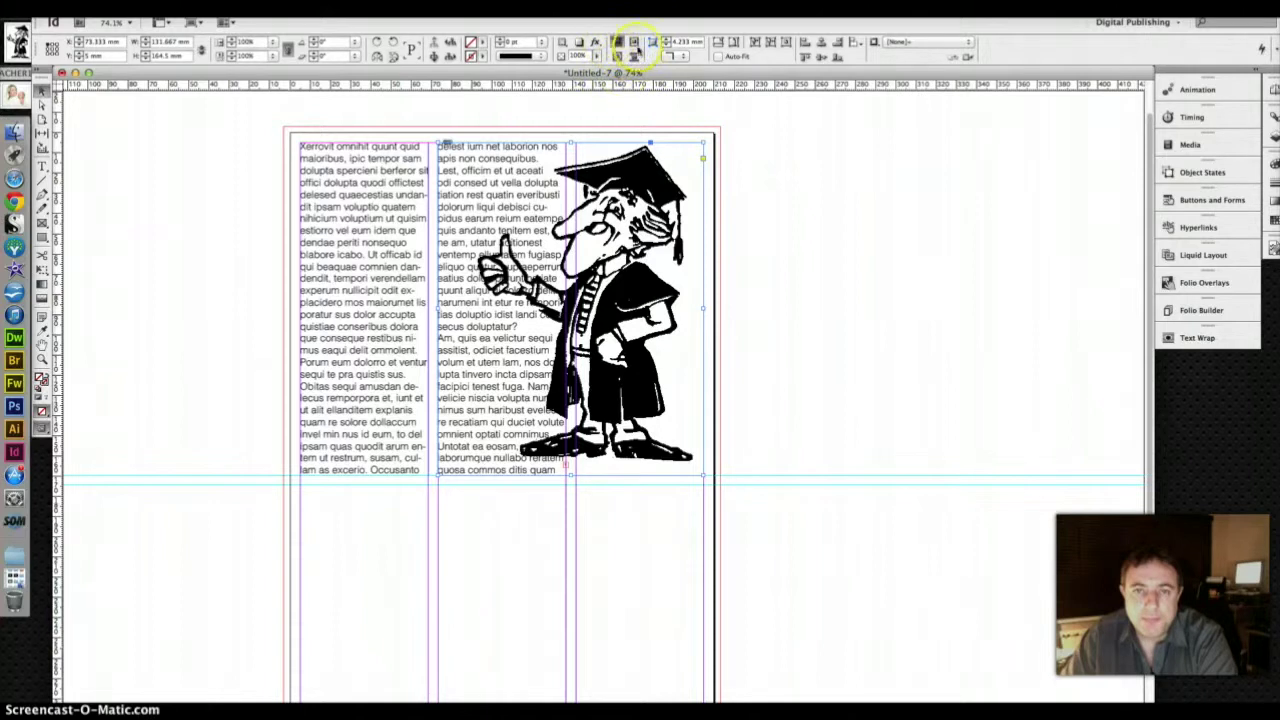
# - Float the Text Wrap panel and give the graduate clip-art a bounding-box wrap
pyautogui.click(1217, 340)
pyautogui.moveTo(1100, 331); pyautogui.dragTo(868, 199)
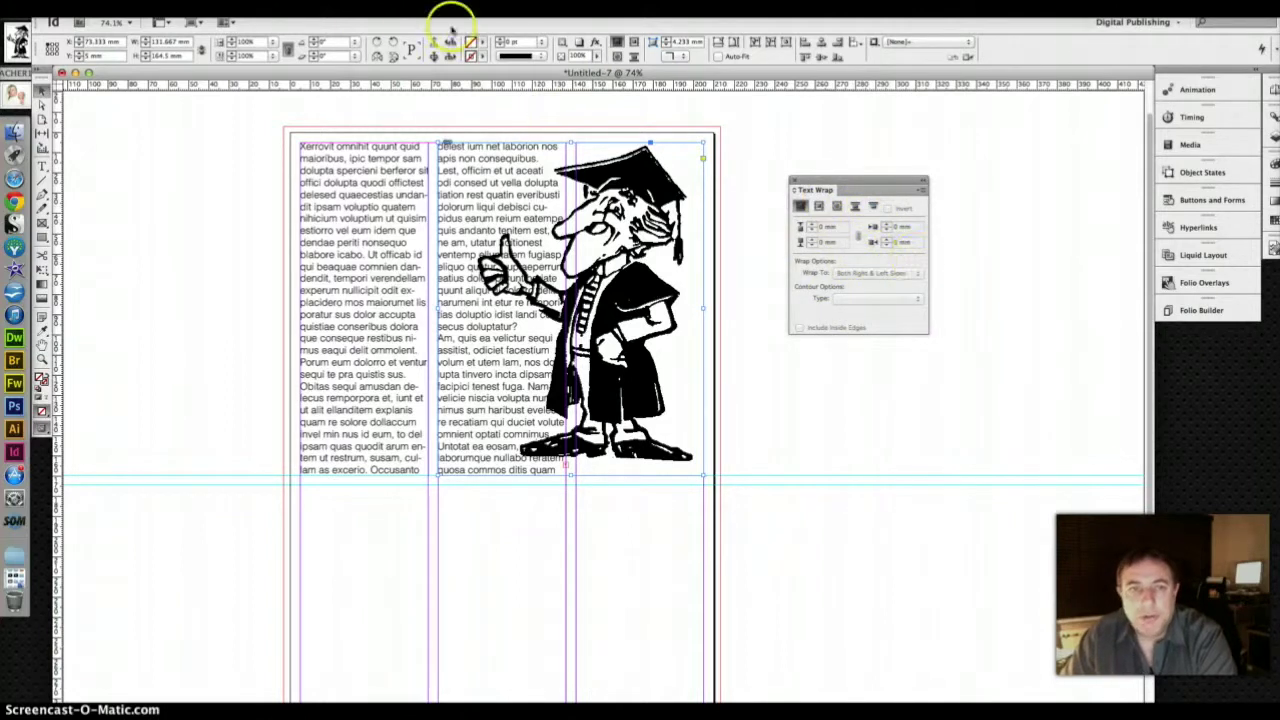
pyautogui.click(345, 8)
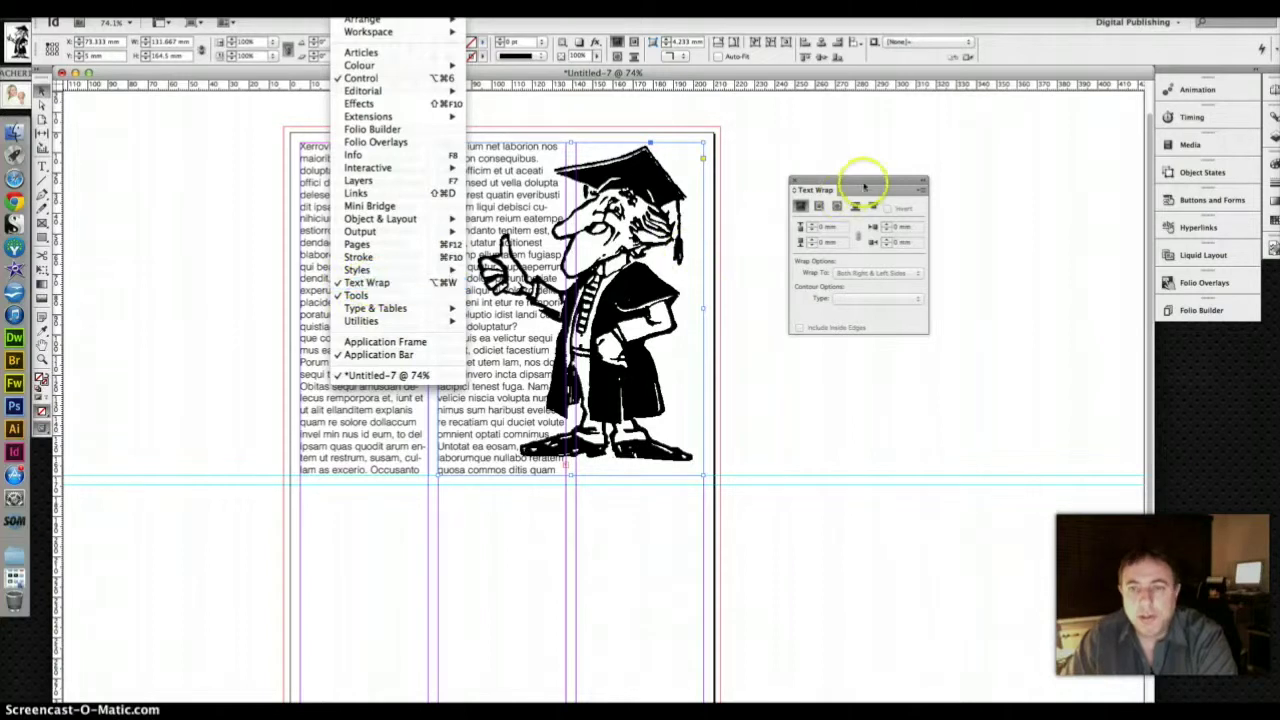
pyautogui.click(830, 200)
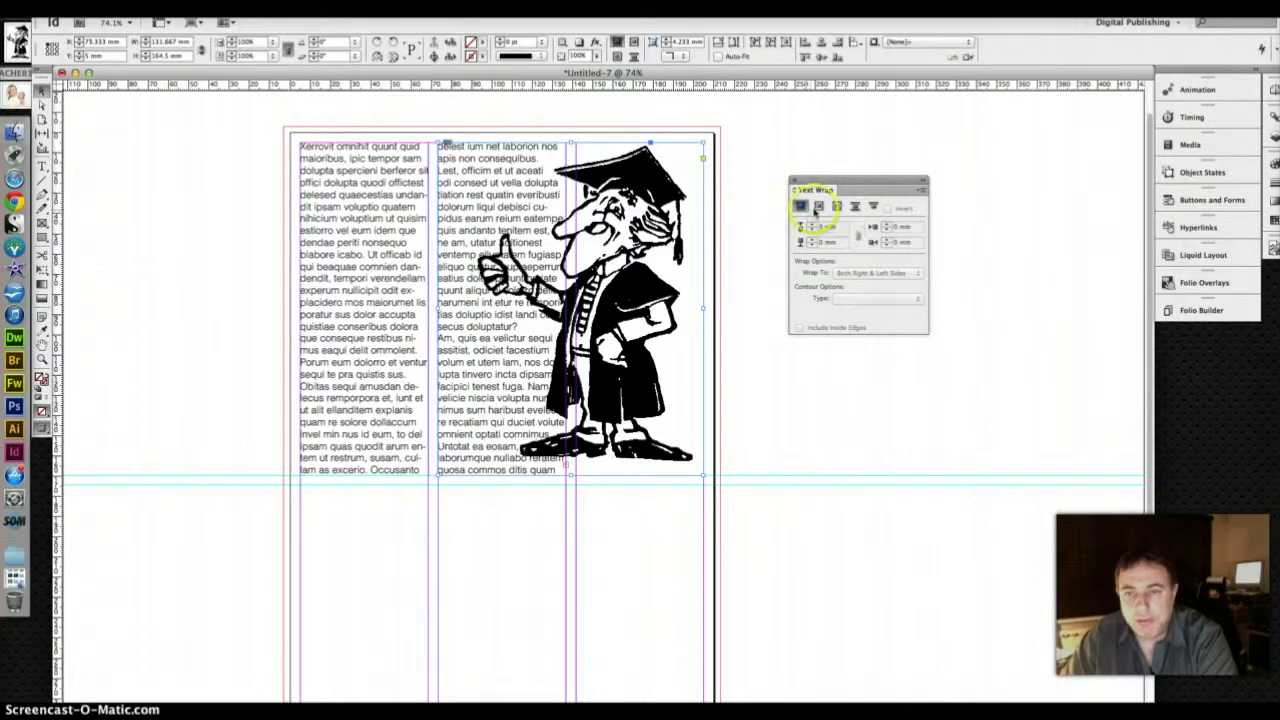
pyautogui.click(820, 207)
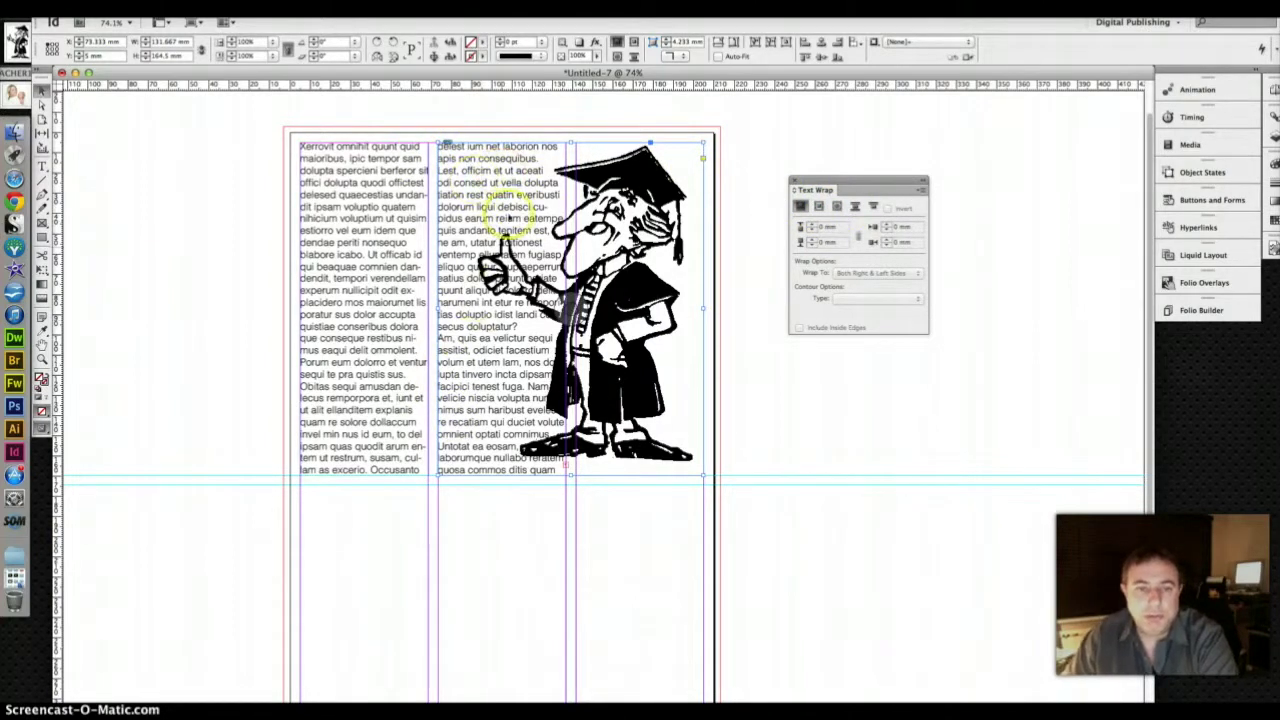
pyautogui.click(820, 207)
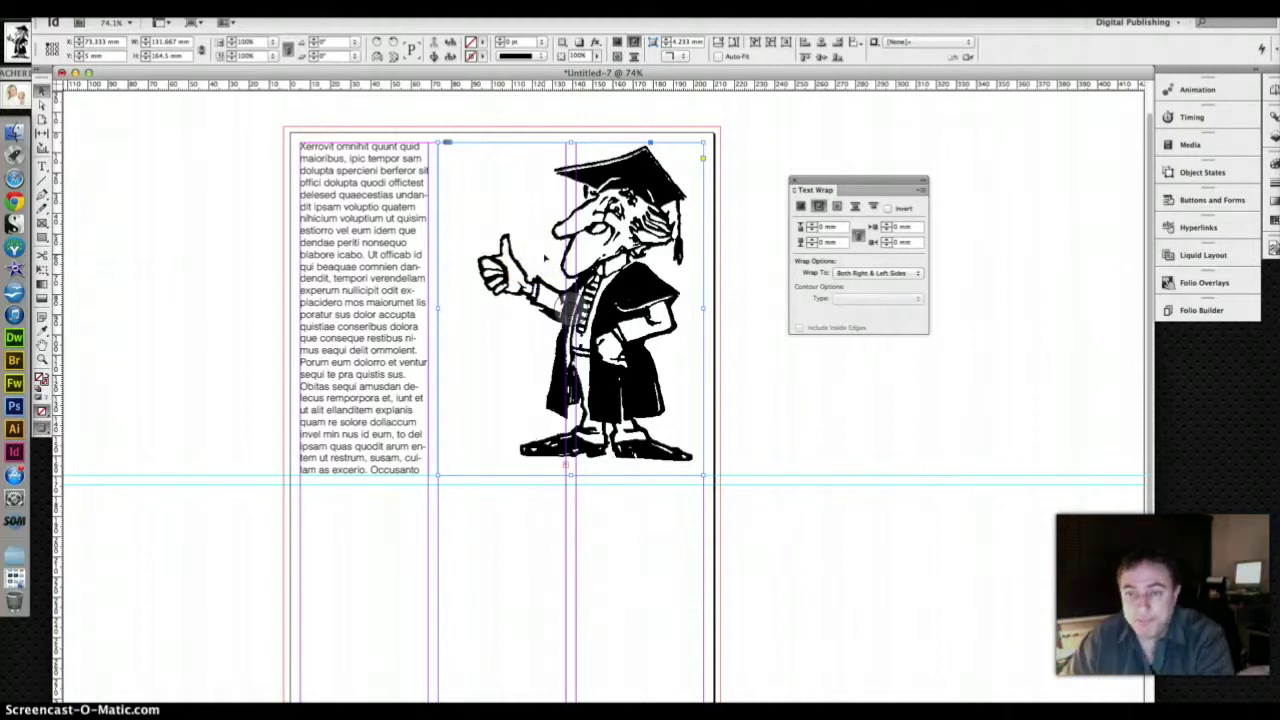
# - Wrap the text around the cartoon's object shape using a Detect Edges contour
pyautogui.click(836, 206)
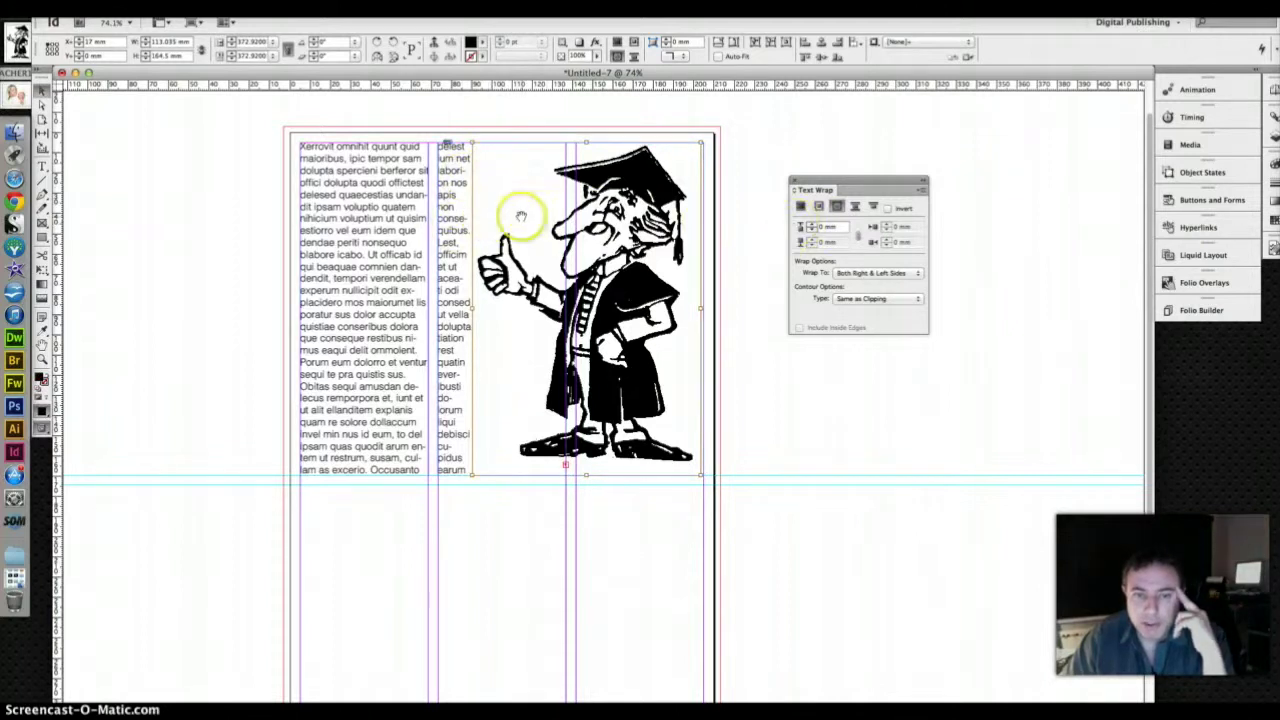
pyautogui.click(884, 300)
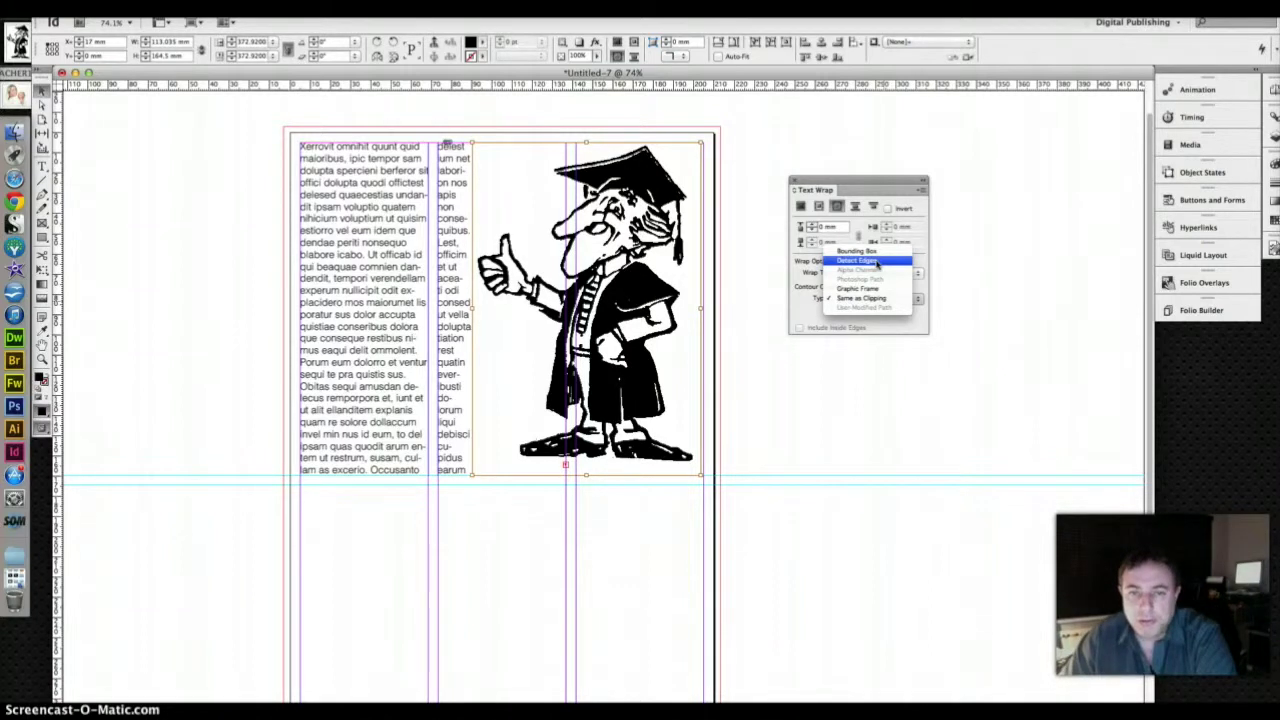
pyautogui.click(876, 262)
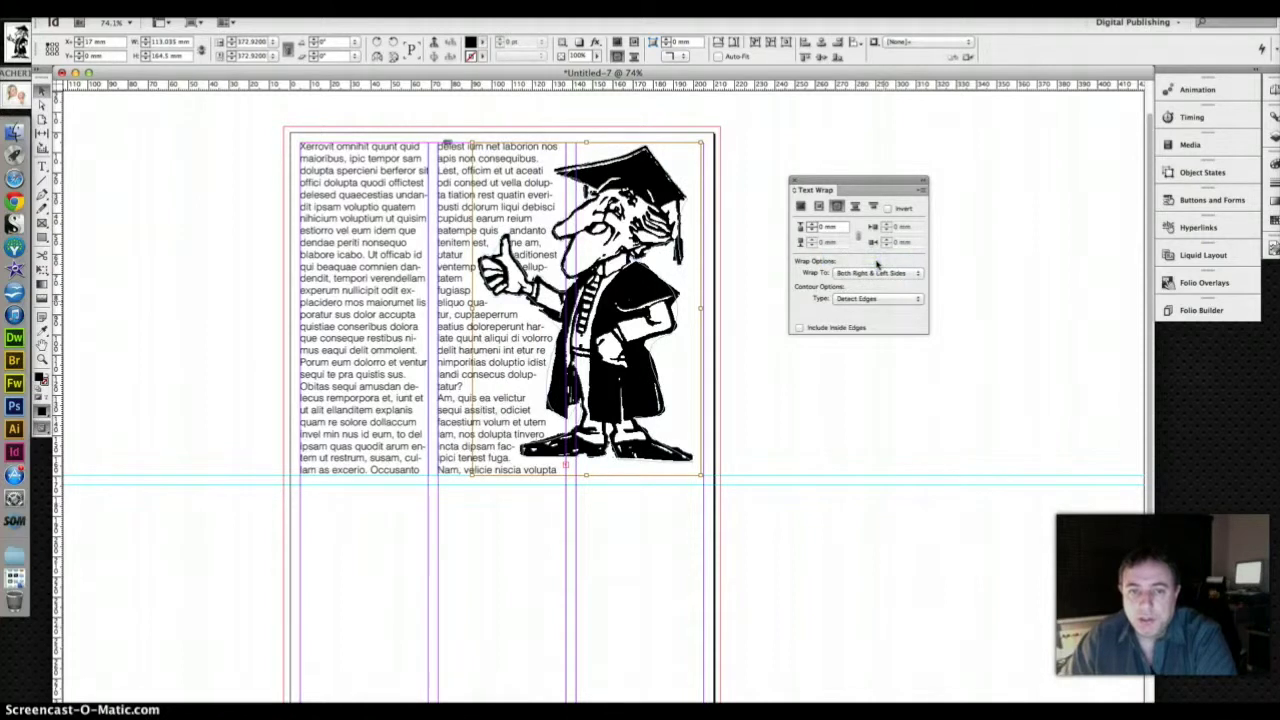
# - Adjust the cartoon's wrap offset up and back down, settling at 4 mm
pyautogui.click(855, 266)
pyautogui.click(703, 252)
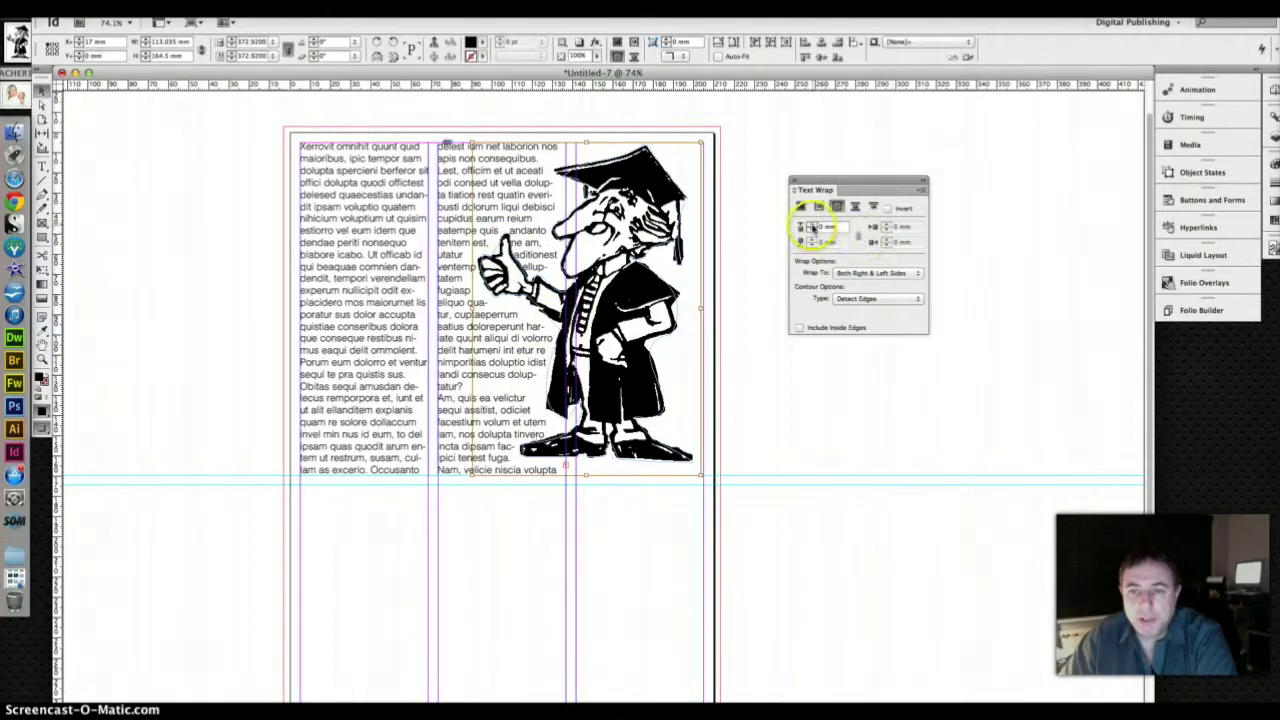
pyautogui.click(812, 226)
pyautogui.click(812, 226)
pyautogui.click(812, 226)
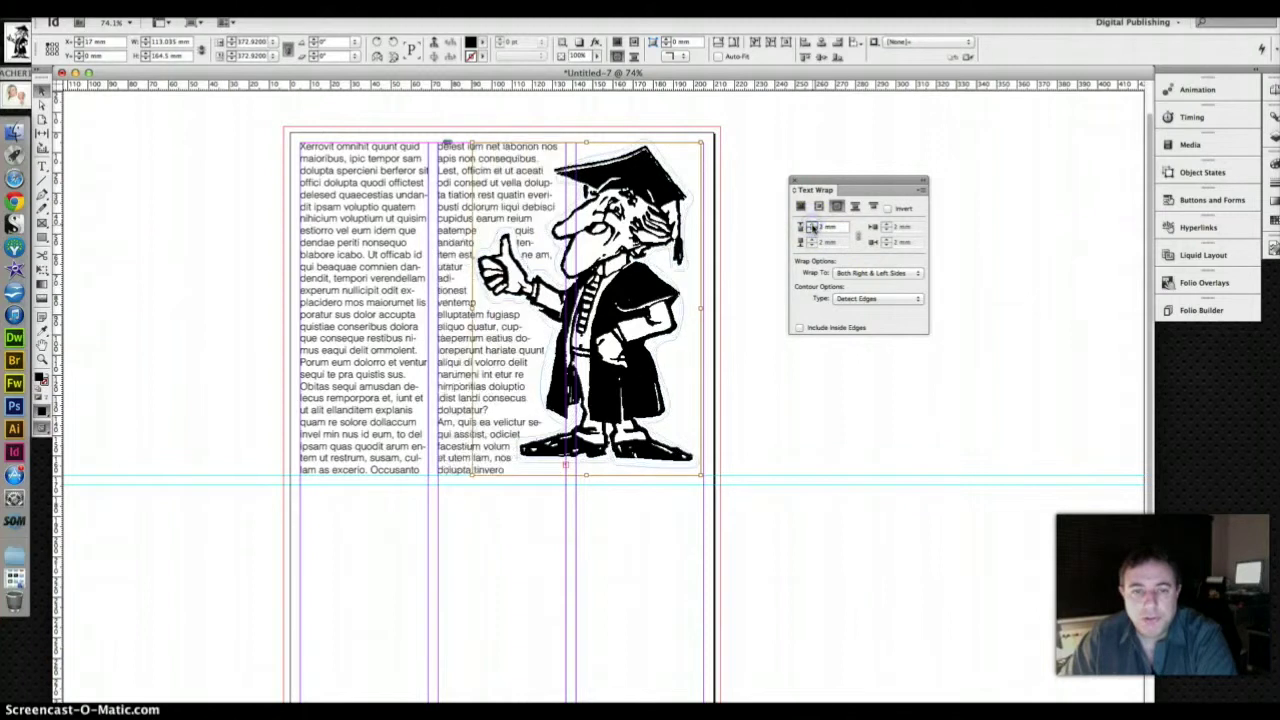
pyautogui.click(812, 227)
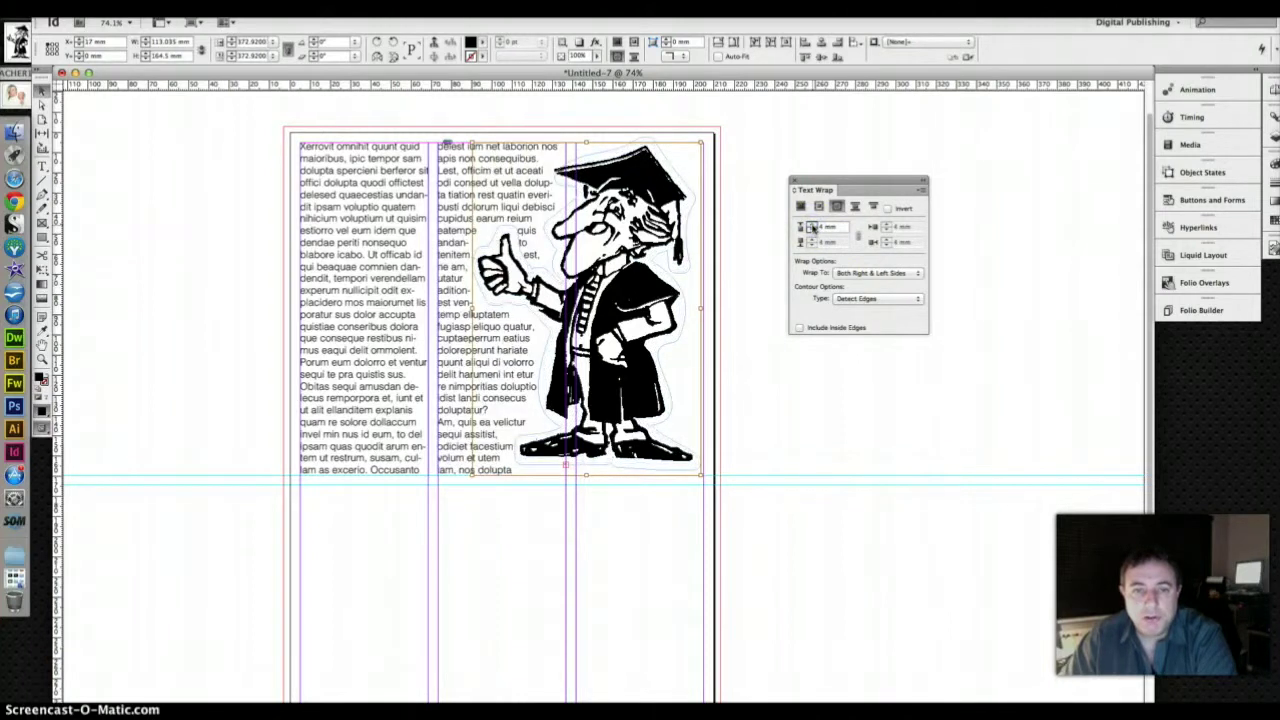
pyautogui.click(812, 226)
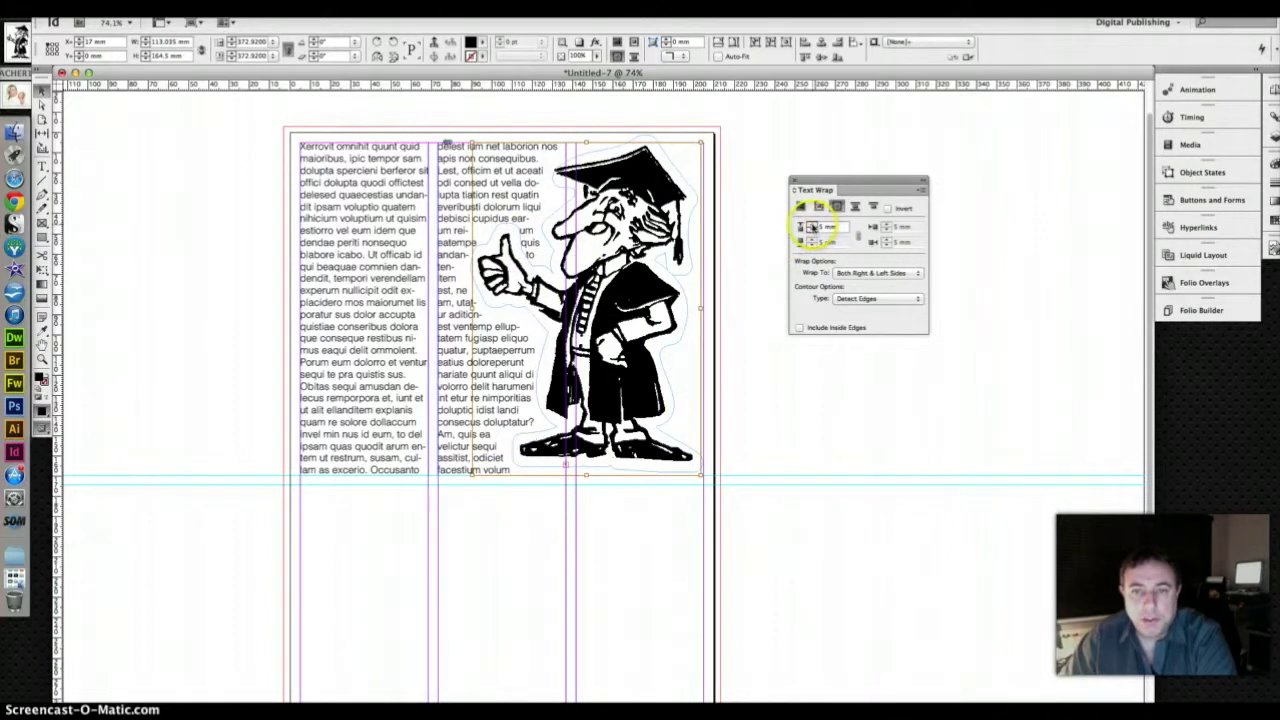
pyautogui.click(812, 227)
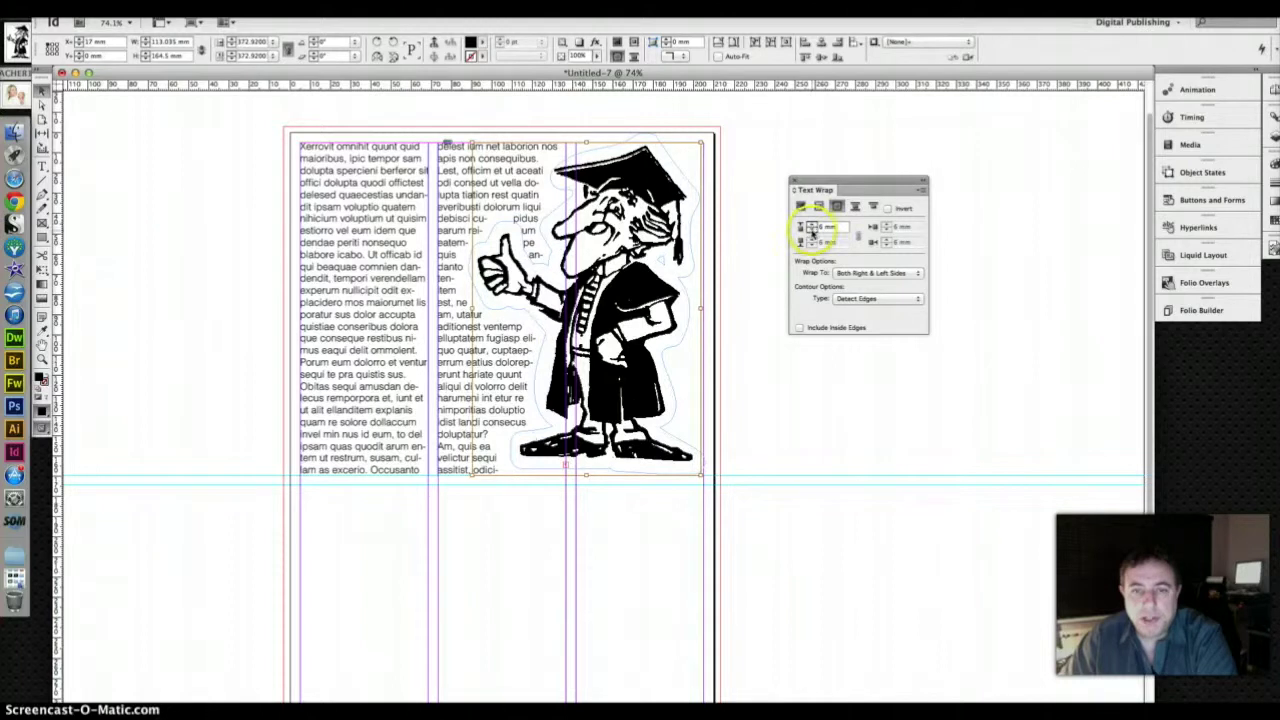
pyautogui.click(812, 232)
pyautogui.click(812, 232)
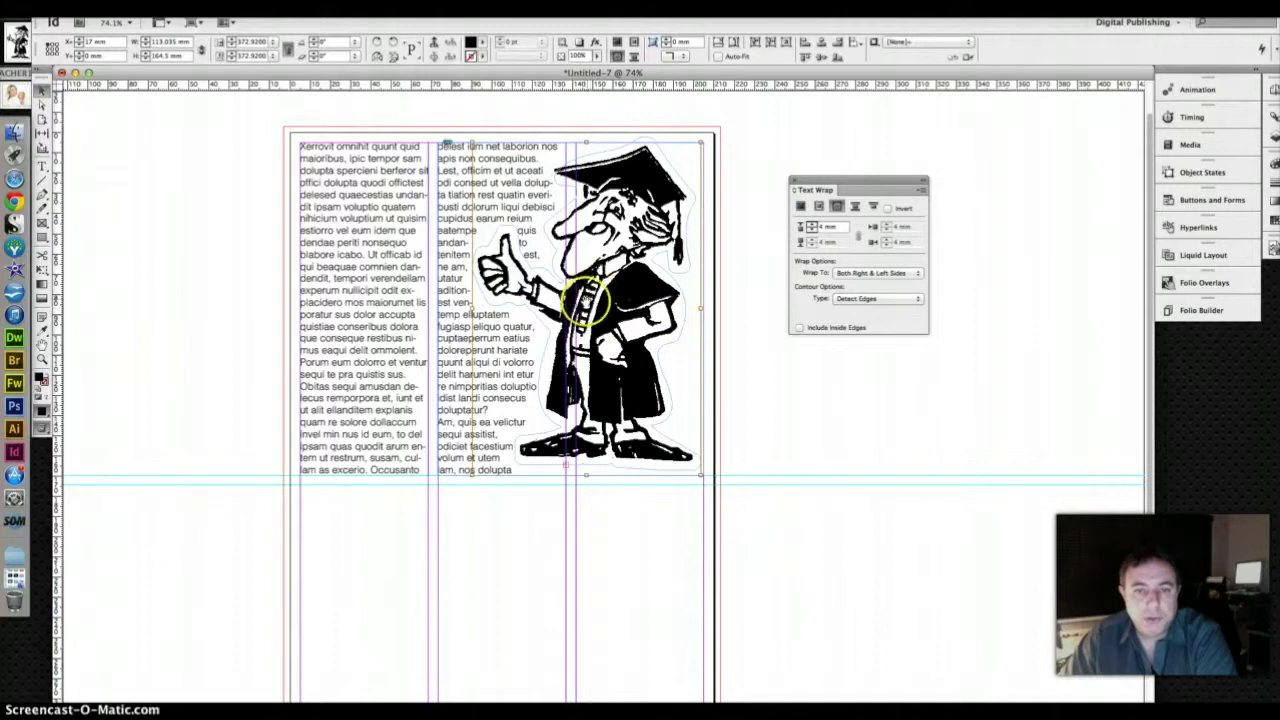
# - Shift the teacher cartoon slightly right and raise the wrap offset to 7 mm
pyautogui.moveTo(585, 300); pyautogui.dragTo(599, 300)
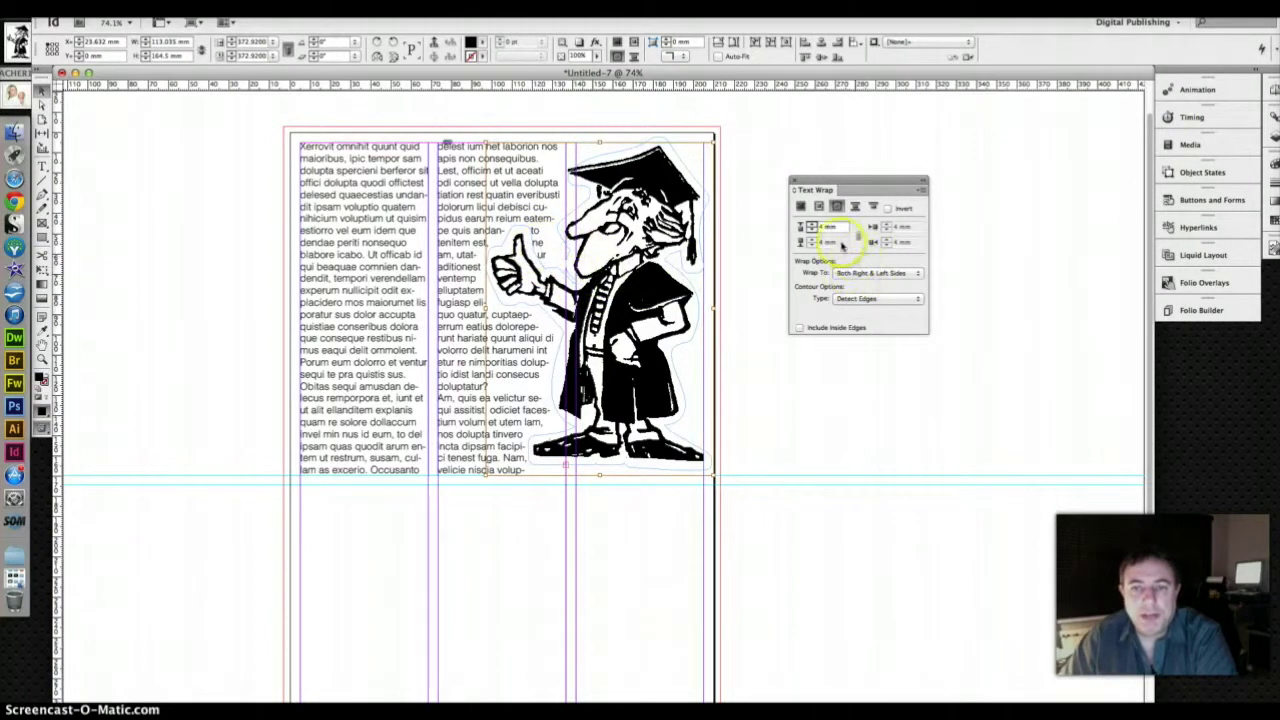
pyautogui.click(812, 225)
pyautogui.click(812, 225)
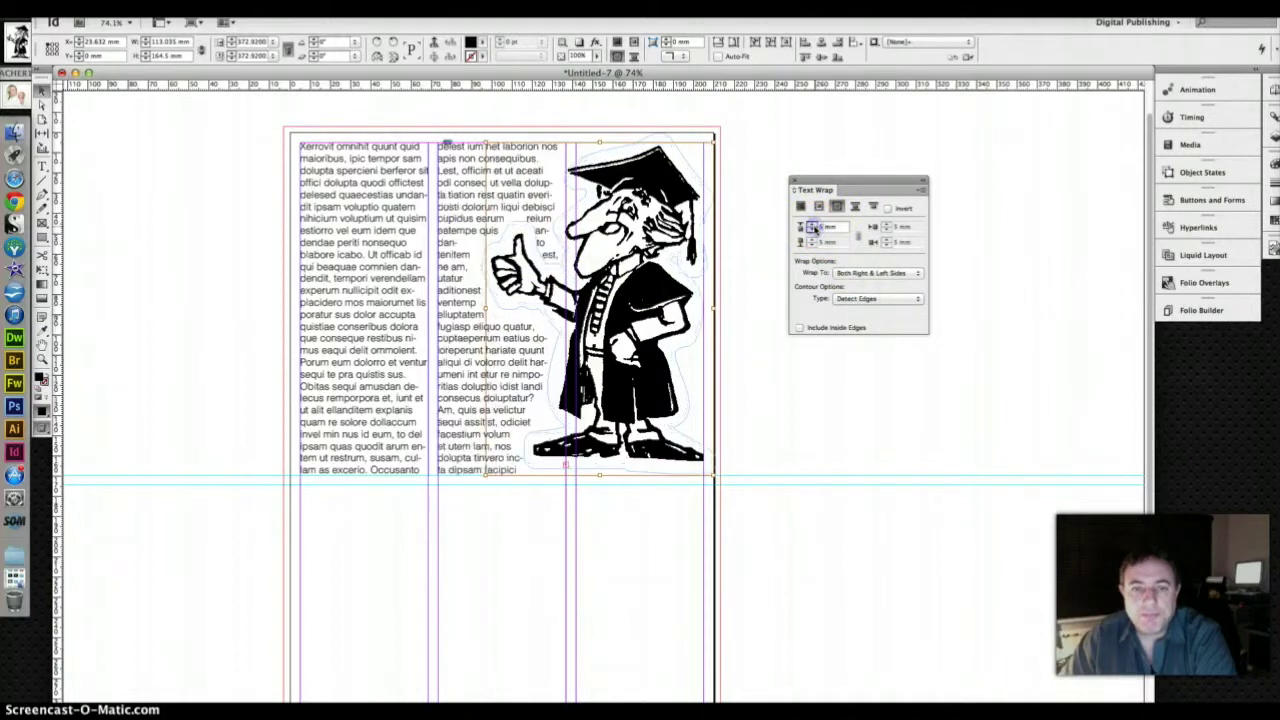
pyautogui.click(812, 225)
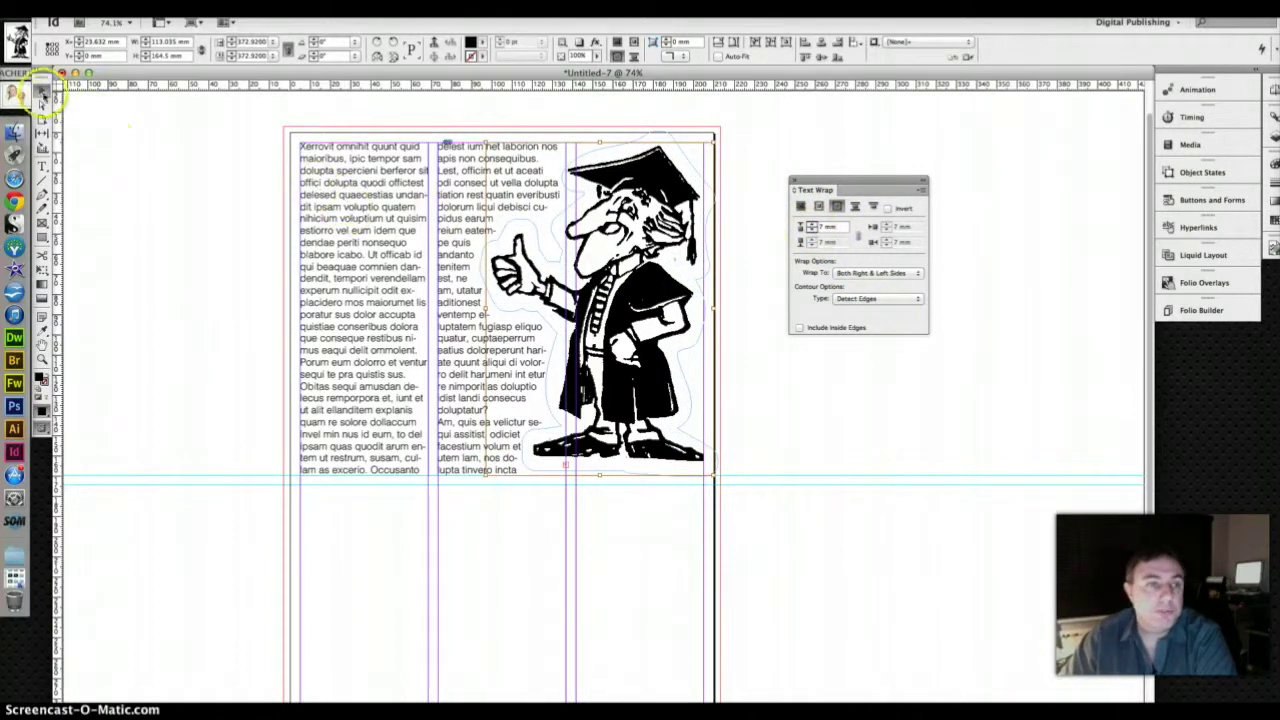
pyautogui.click(42, 92)
pyautogui.click(123, 125)
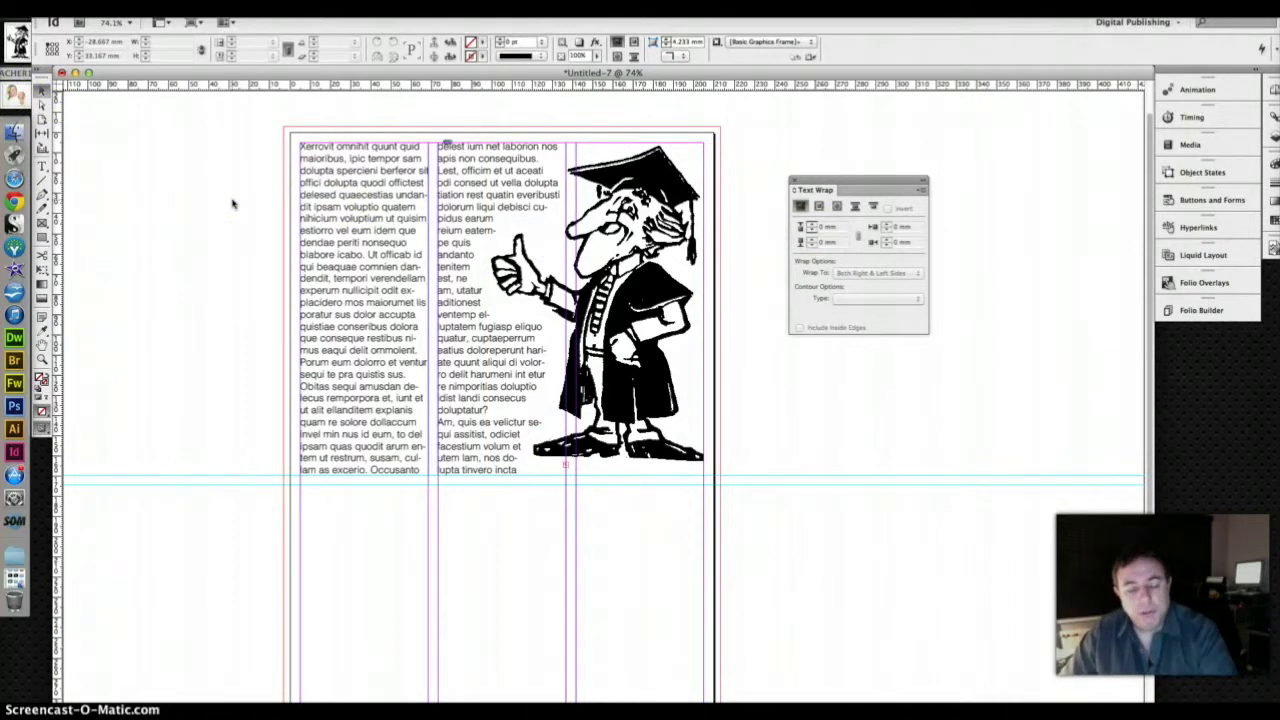
pyautogui.press('w')
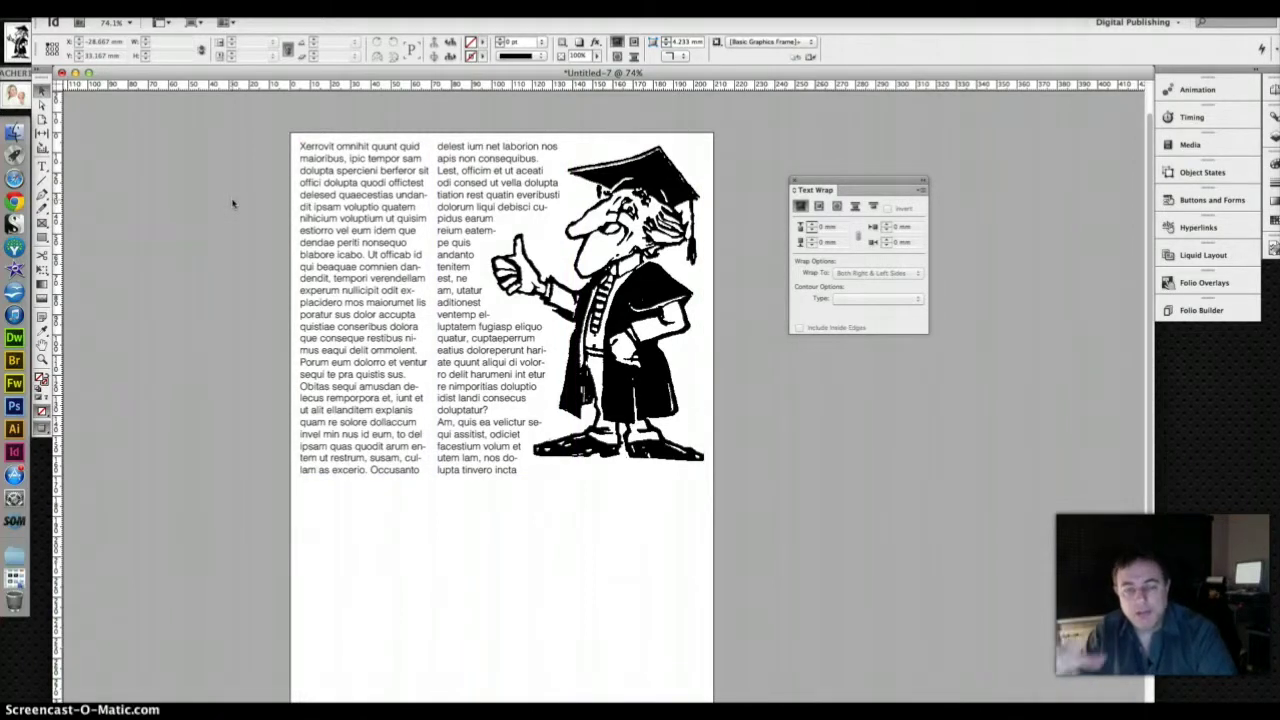
pyautogui.press('w')
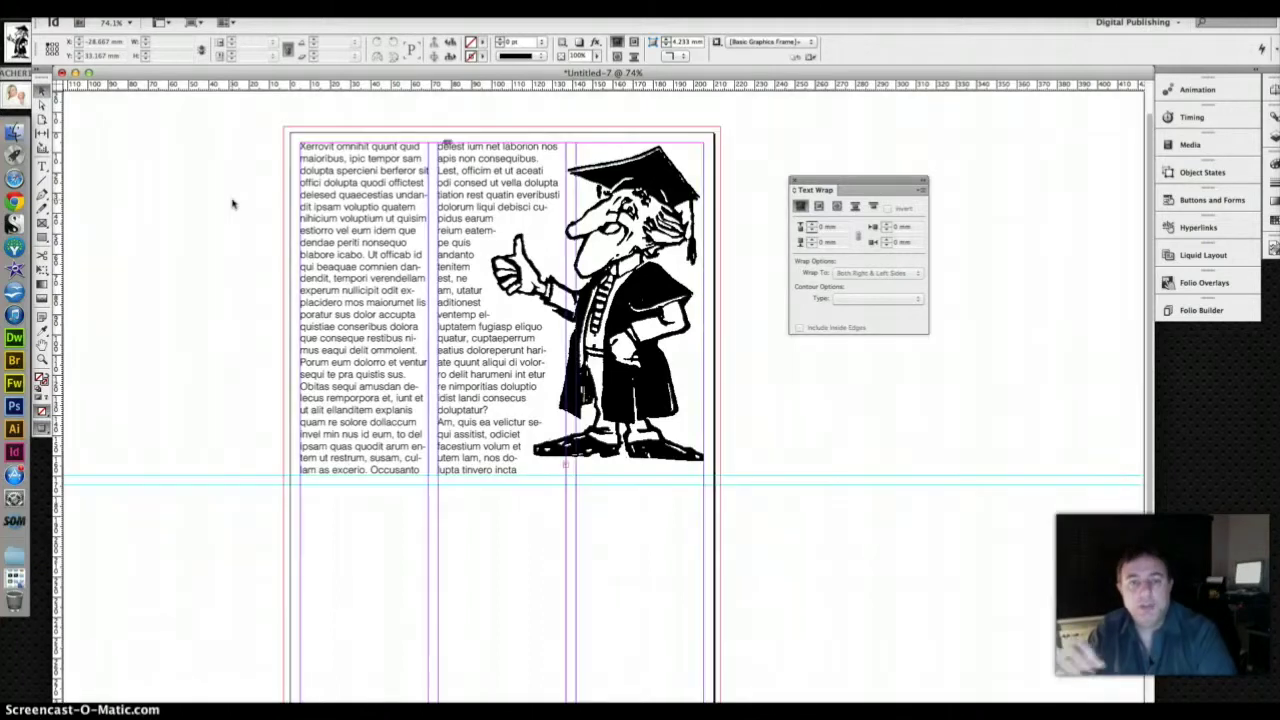
pyautogui.scroll(-3, 232, 204)
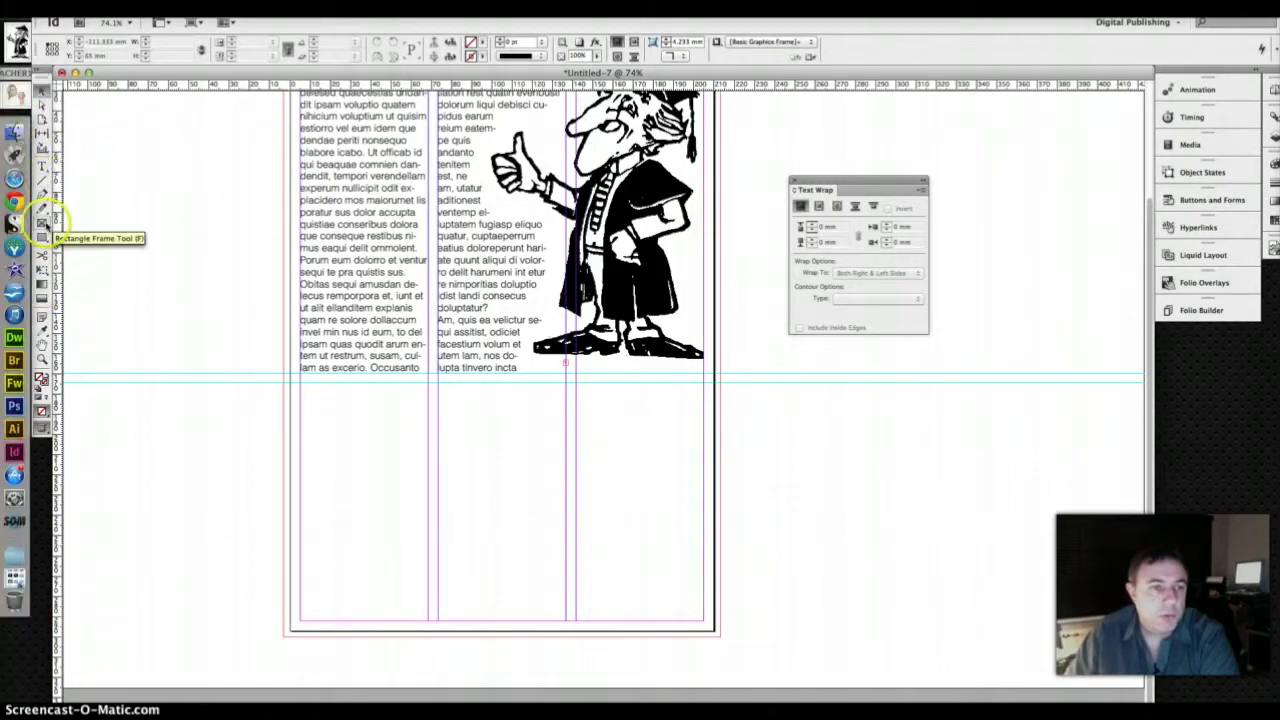
# - Draw a rectangle frame across the lower left columns and drop the mother-and-baby photo in
pyautogui.click(42, 222)
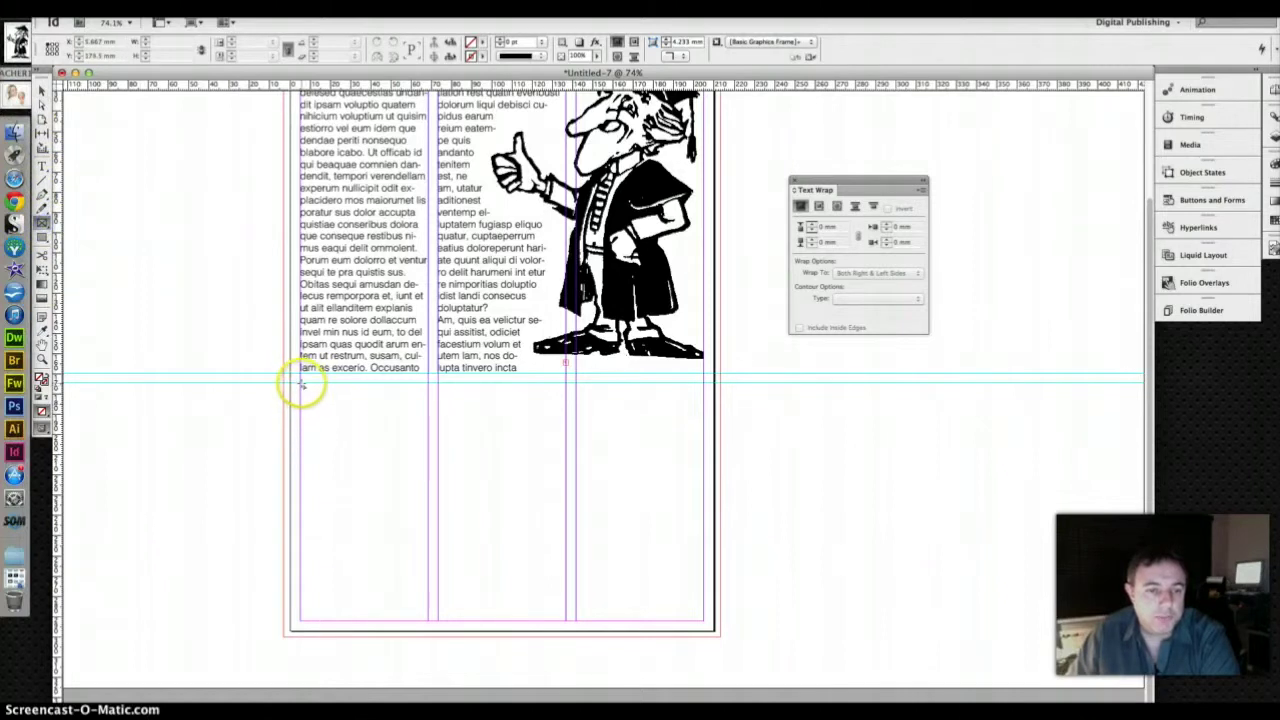
pyautogui.moveTo(301, 383); pyautogui.dragTo(565, 620)
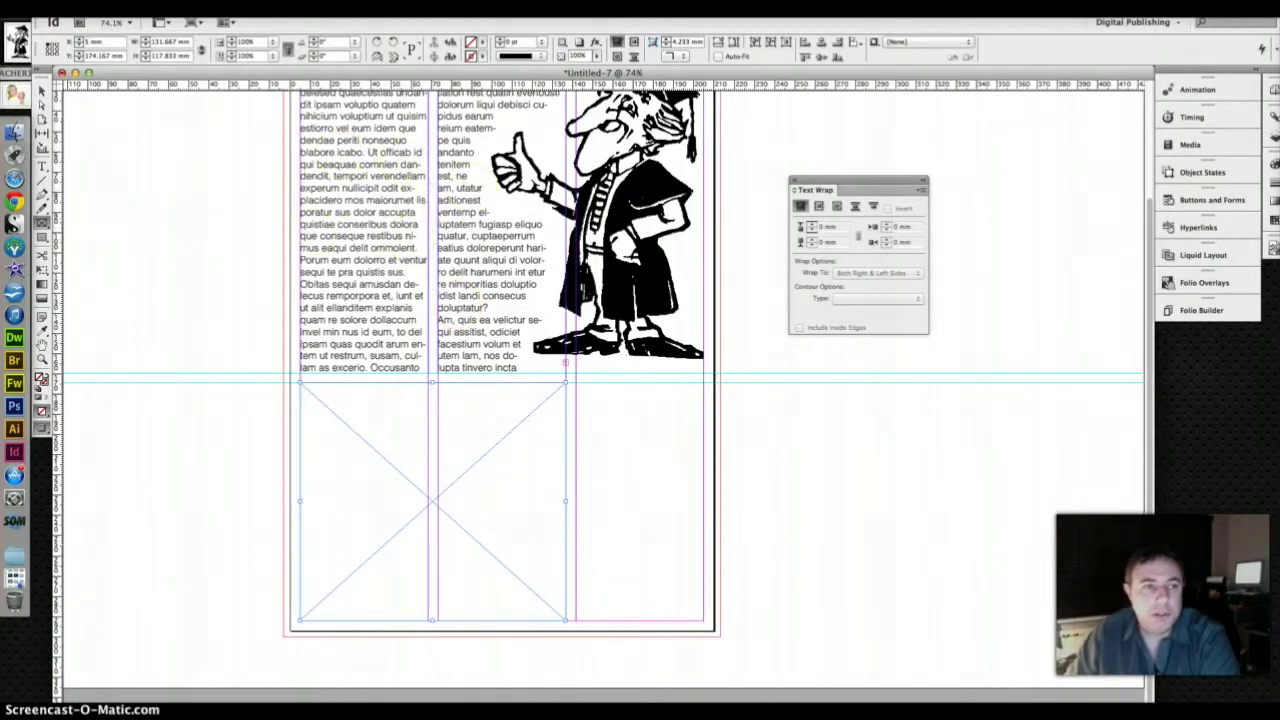
pyautogui.moveTo(16, 92); pyautogui.dragTo(440, 438)
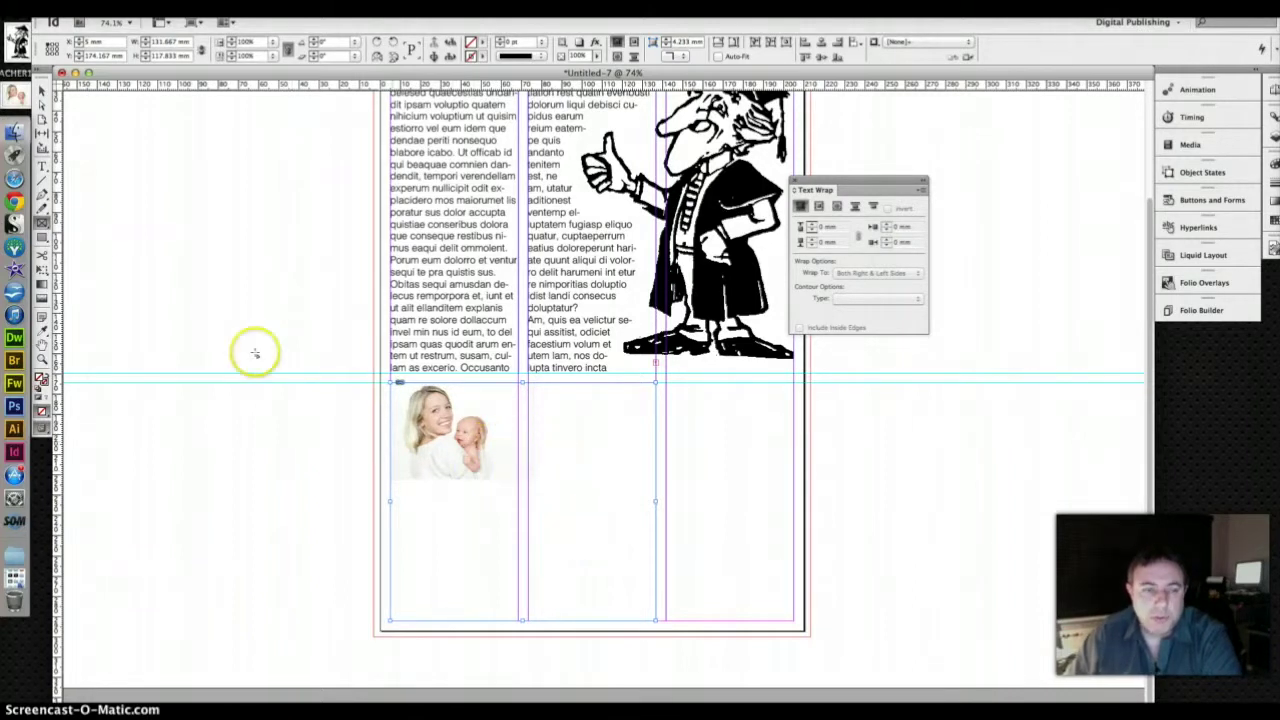
# - Try Fill Frame Proportionally and then Fit Content to Frame on the photo
pyautogui.hscroll(3, 523, 500)
pyautogui.scroll(2, 523, 500)
pyautogui.rightClick(453, 442)
pyautogui.rightClick(405, 476)
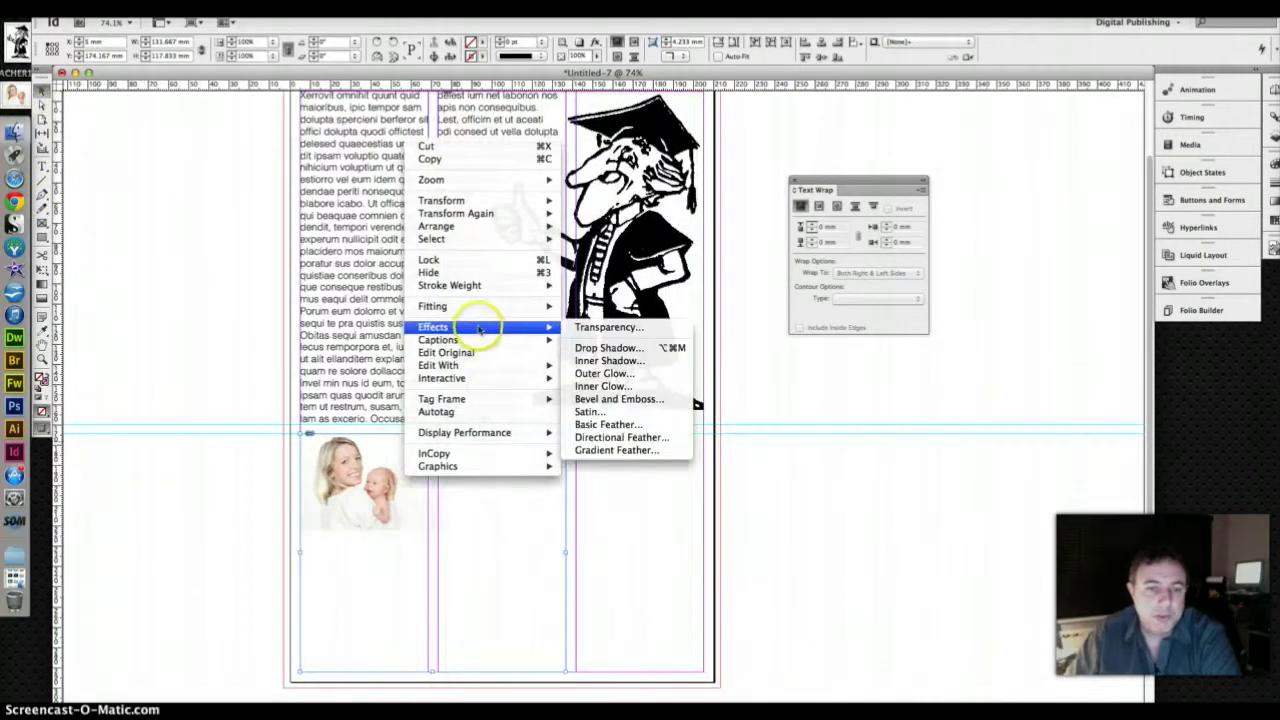
pyautogui.moveTo(483, 310)
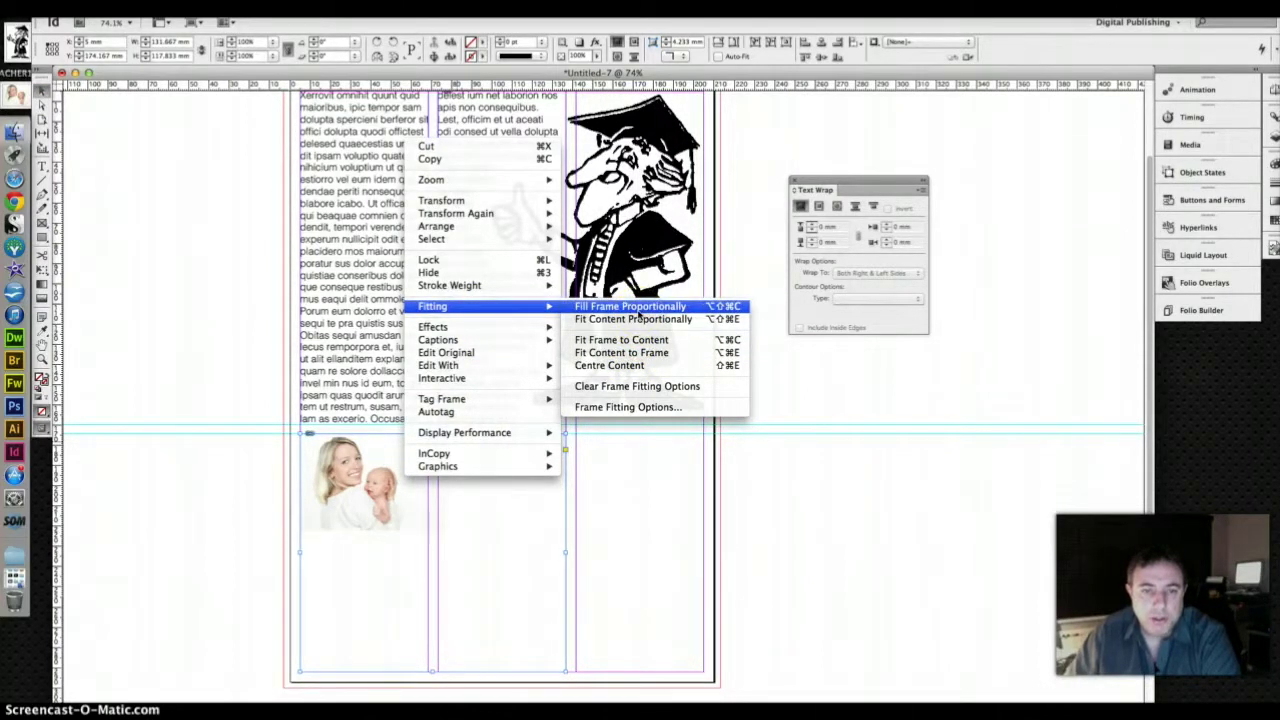
pyautogui.click(637, 310)
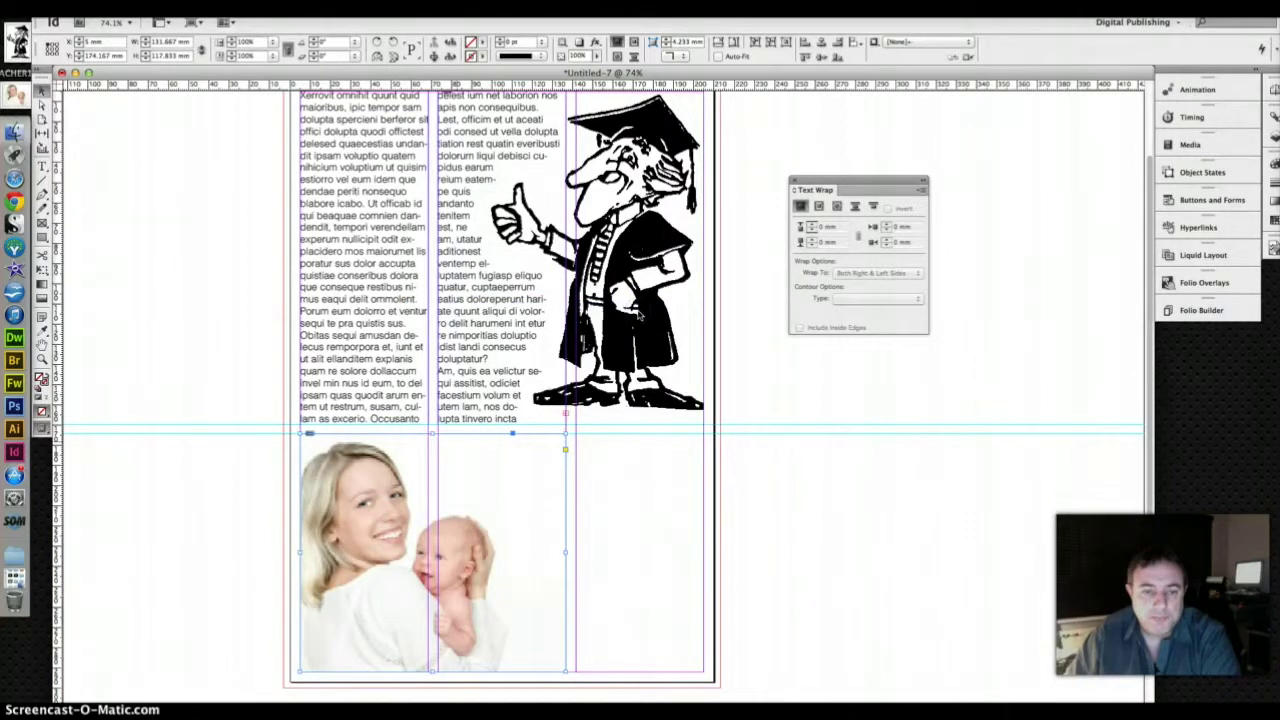
pyautogui.rightClick(505, 480)
pyautogui.moveTo(570, 289)
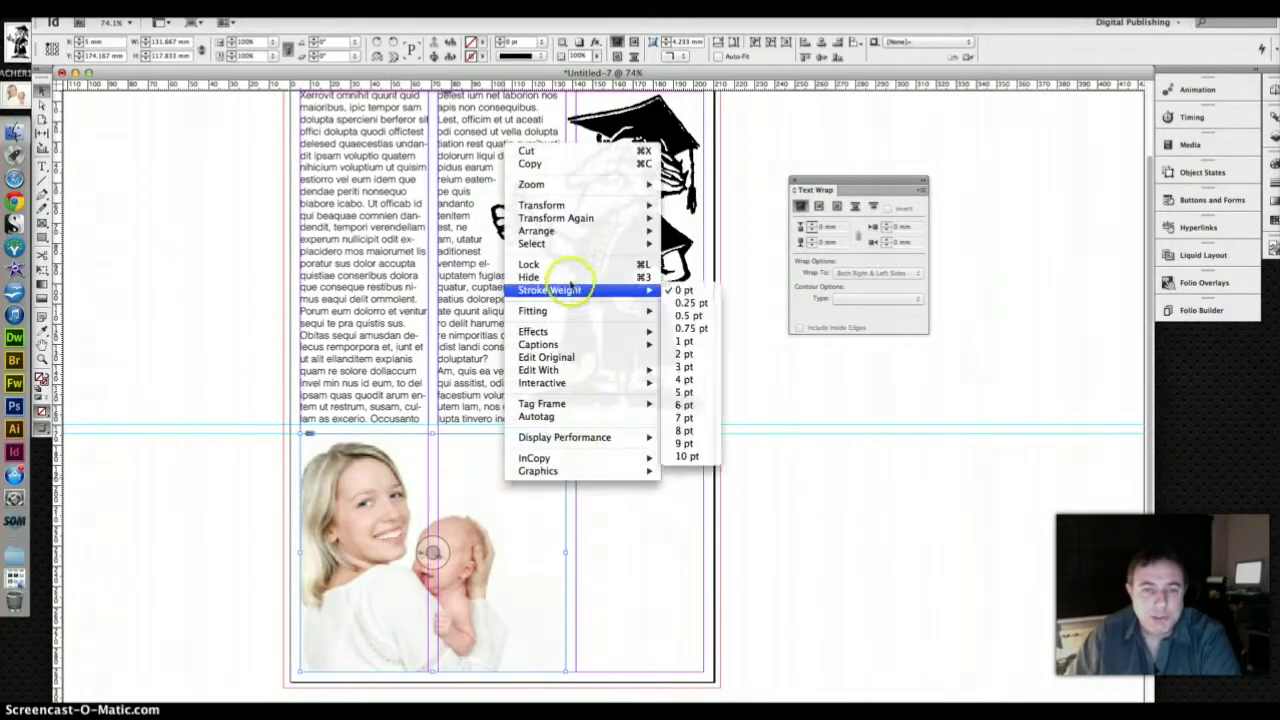
pyautogui.moveTo(580, 311)
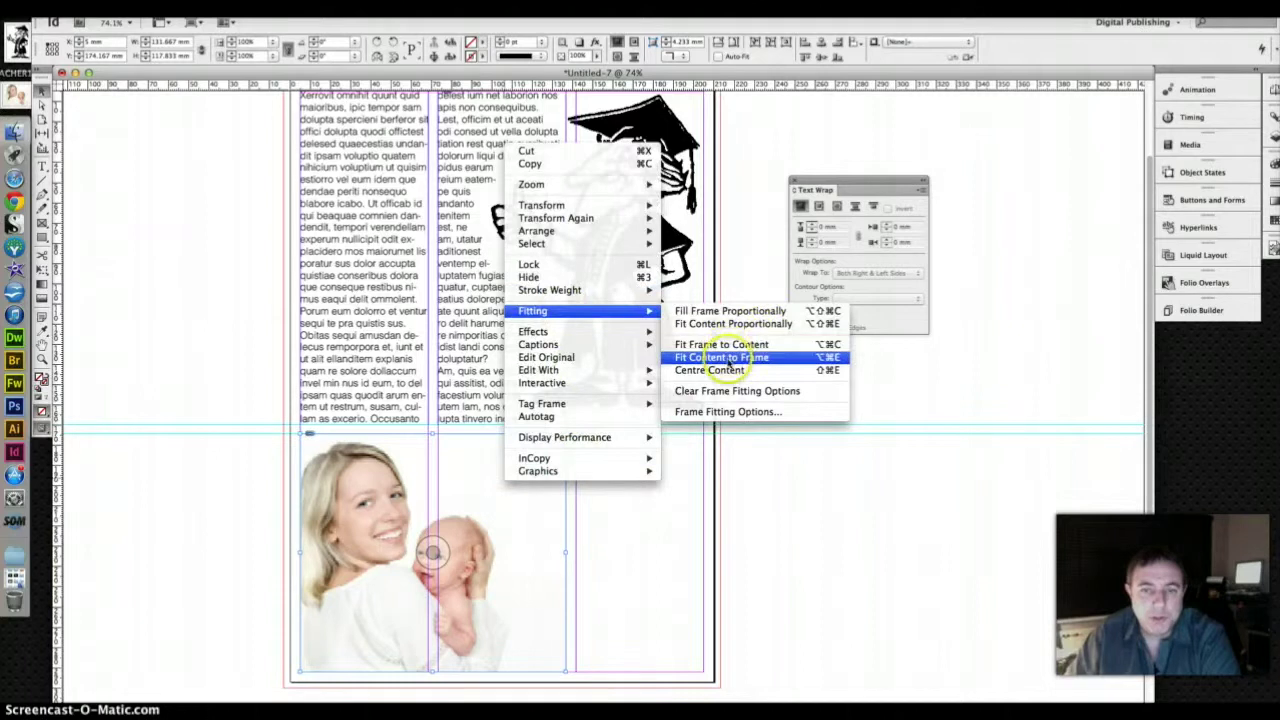
pyautogui.click(726, 358)
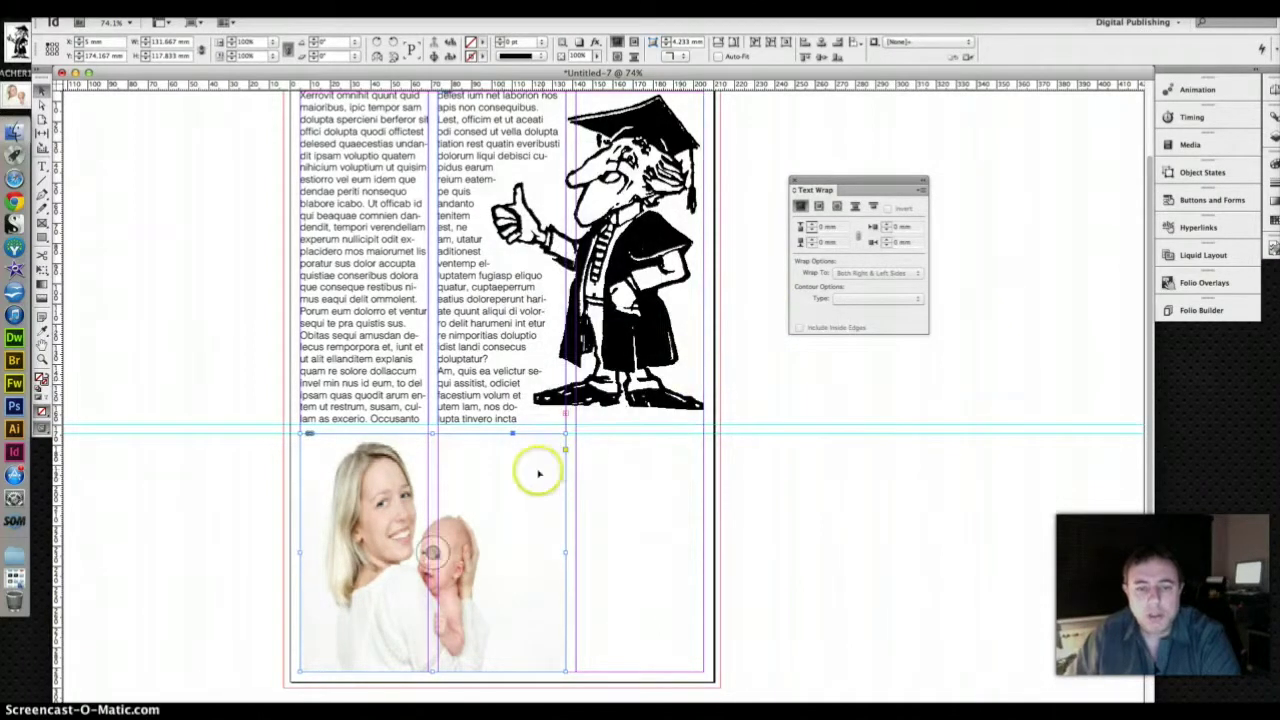
# - Try Fit Content Proportionally and the fill shortcut on the photo, then undo
pyautogui.scroll(1, 538, 473)
pyautogui.scroll(-1, 509, 560)
pyautogui.rightClick(515, 549)
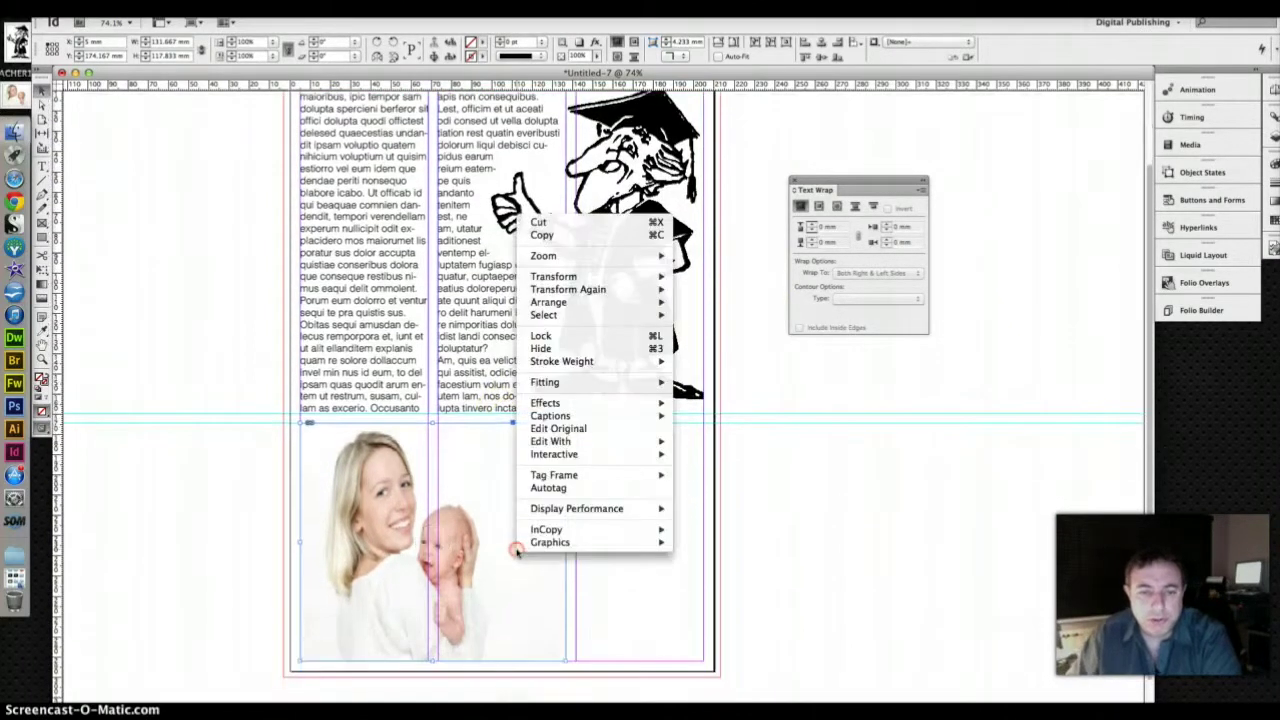
pyautogui.moveTo(645, 385)
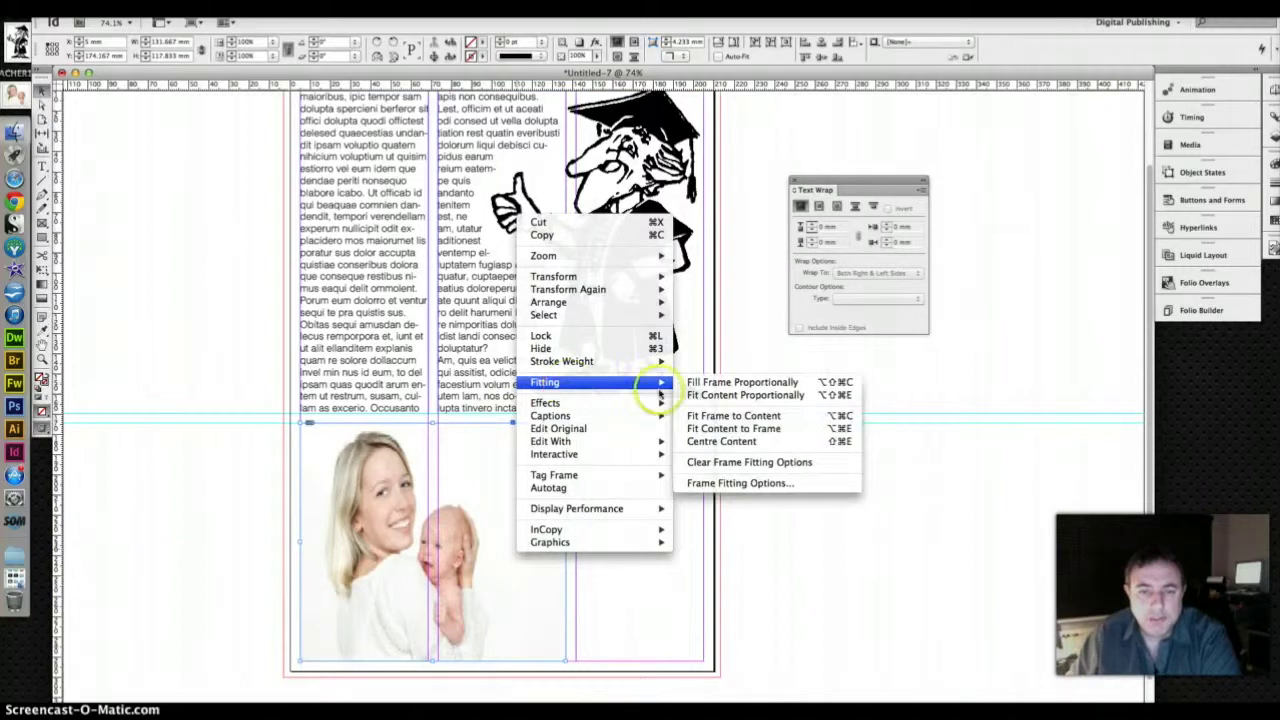
pyautogui.click(754, 396)
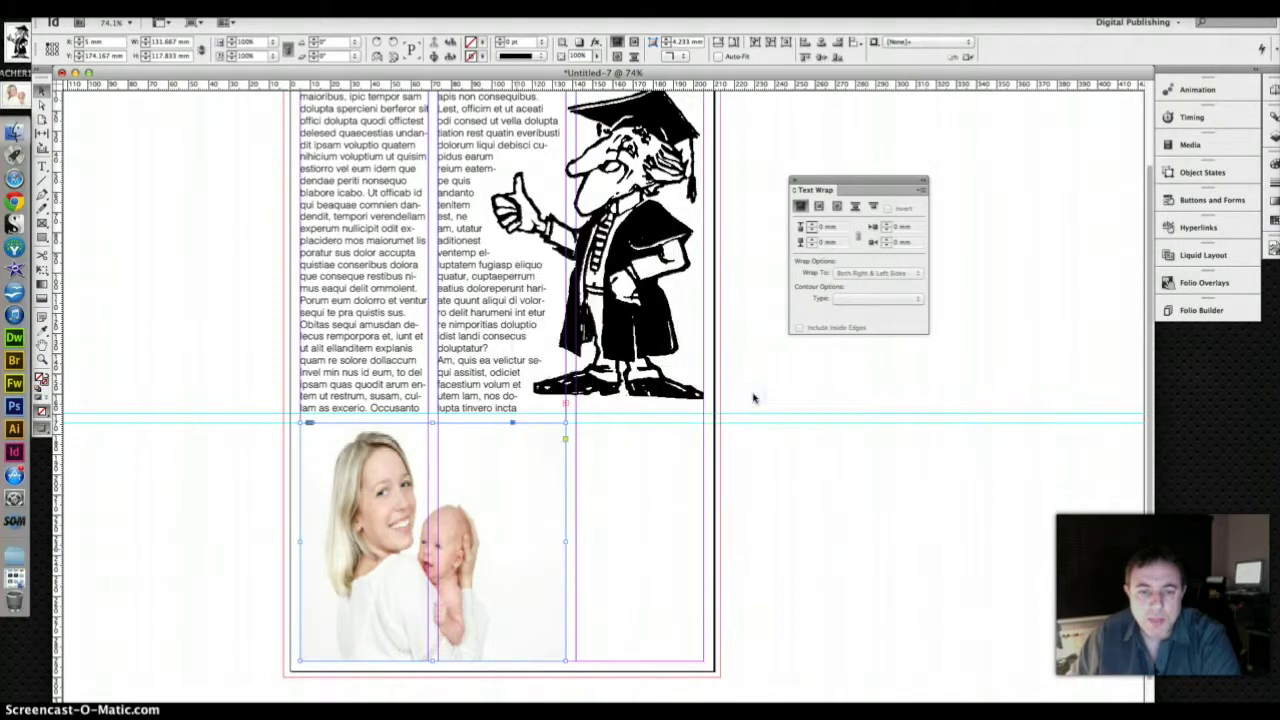
pyautogui.click(666, 437)
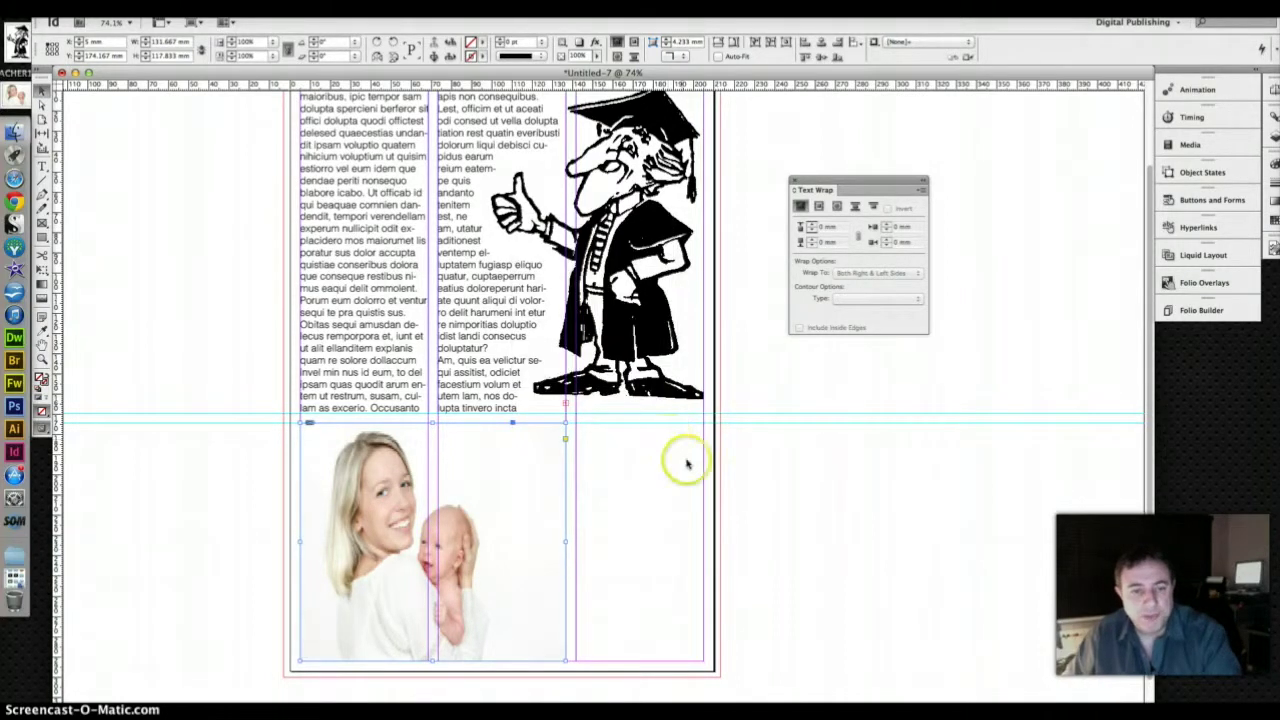
pyautogui.hotkey('ctrl', 'alt', 'shift', 'c')
pyautogui.hotkey('ctrl', 'z')
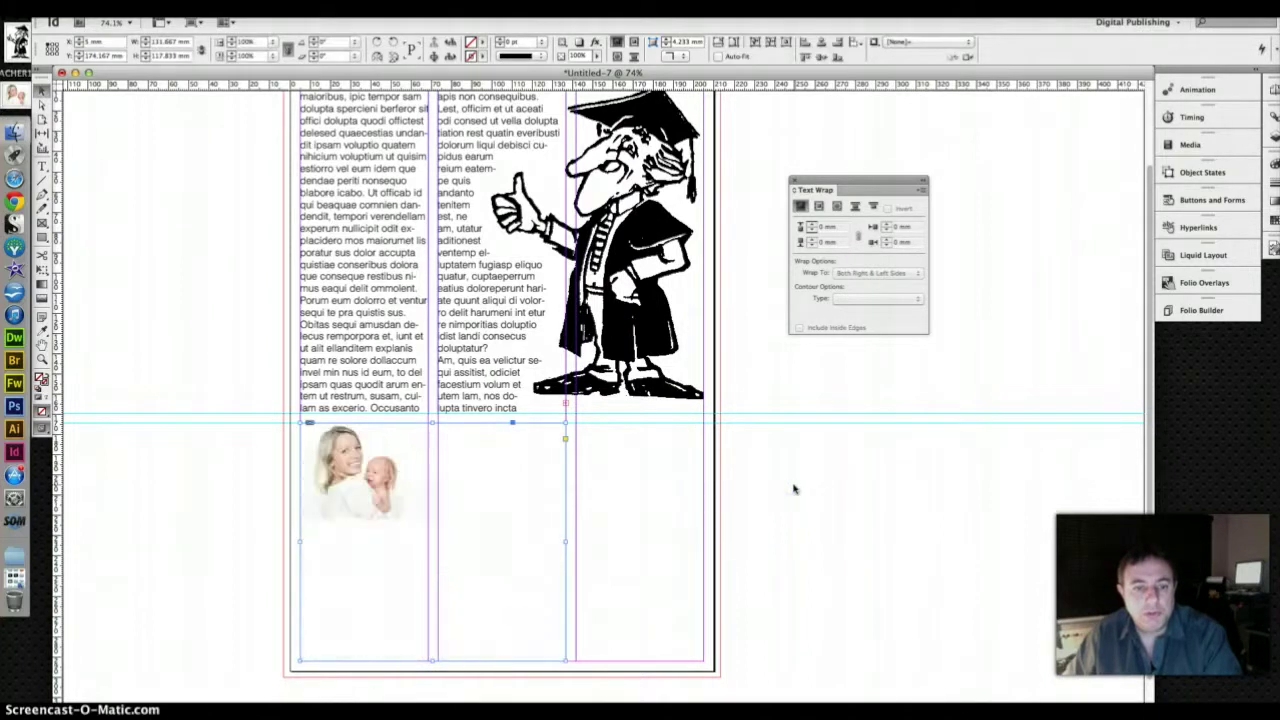
# - Apply Fill Frame Proportionally to the mother-and-baby photo and deselect it
pyautogui.rightClick(432, 541)
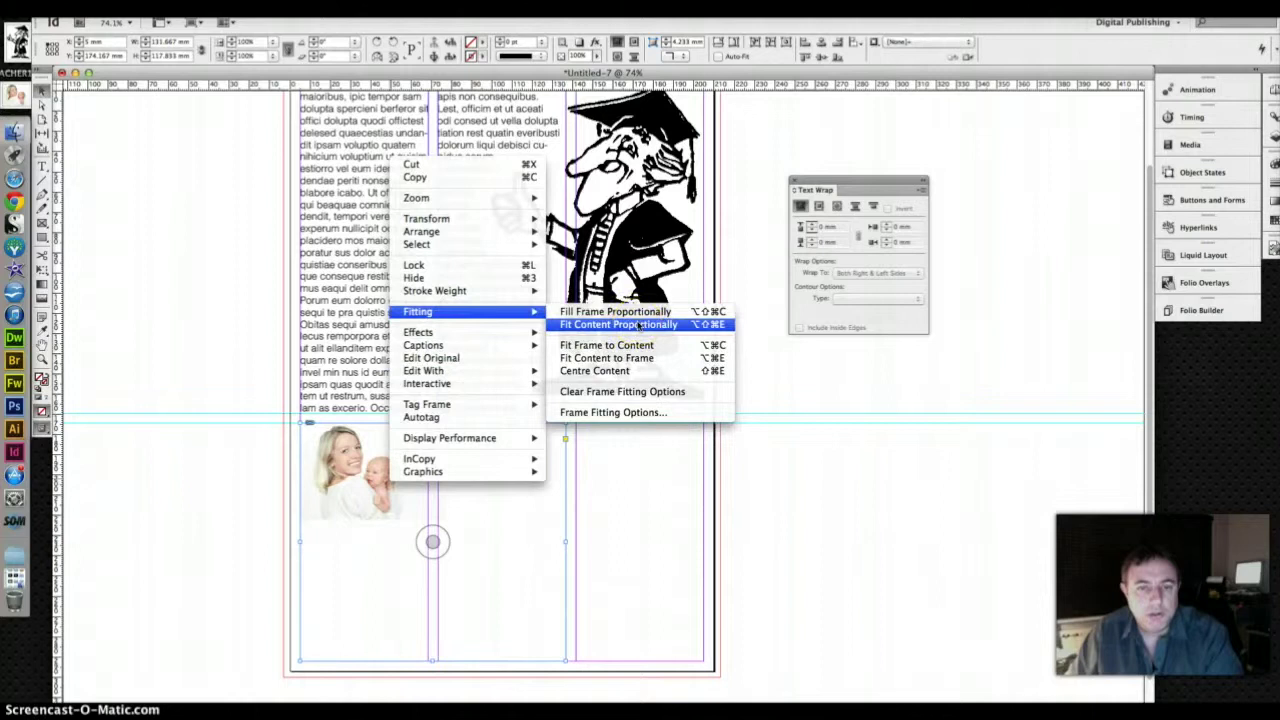
pyautogui.click(637, 325)
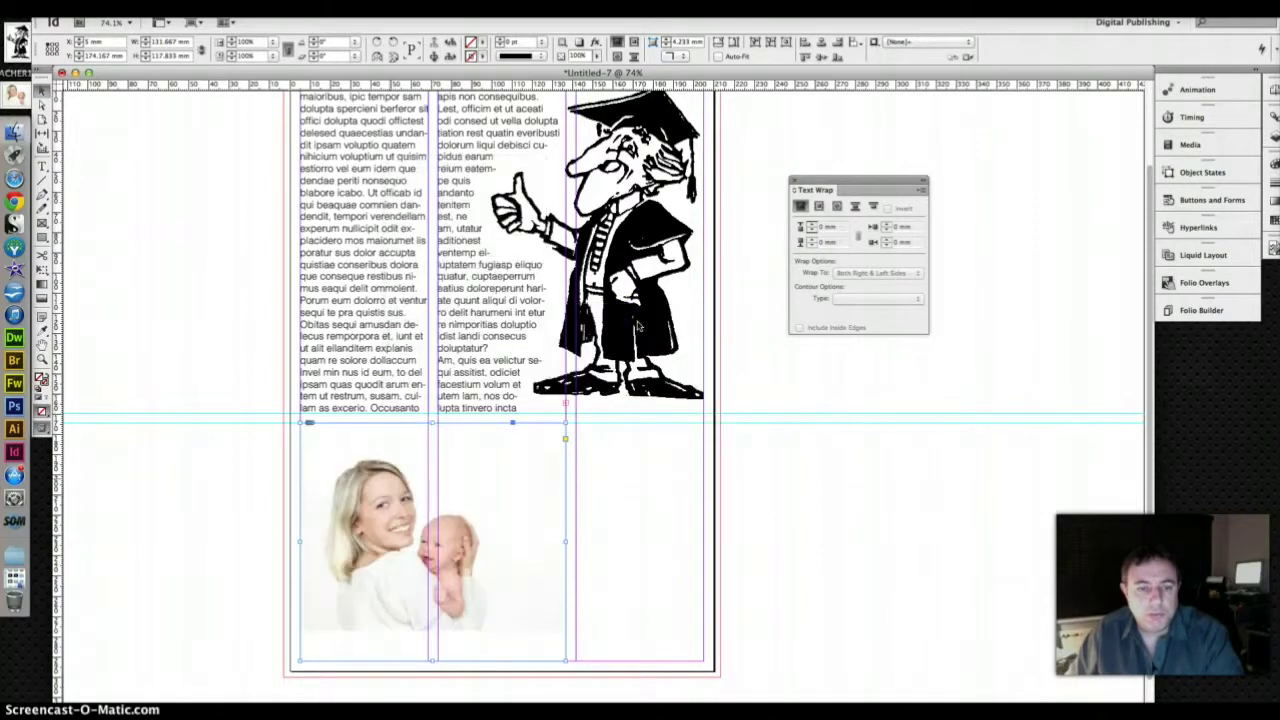
pyautogui.hscroll(-3, 494, 480)
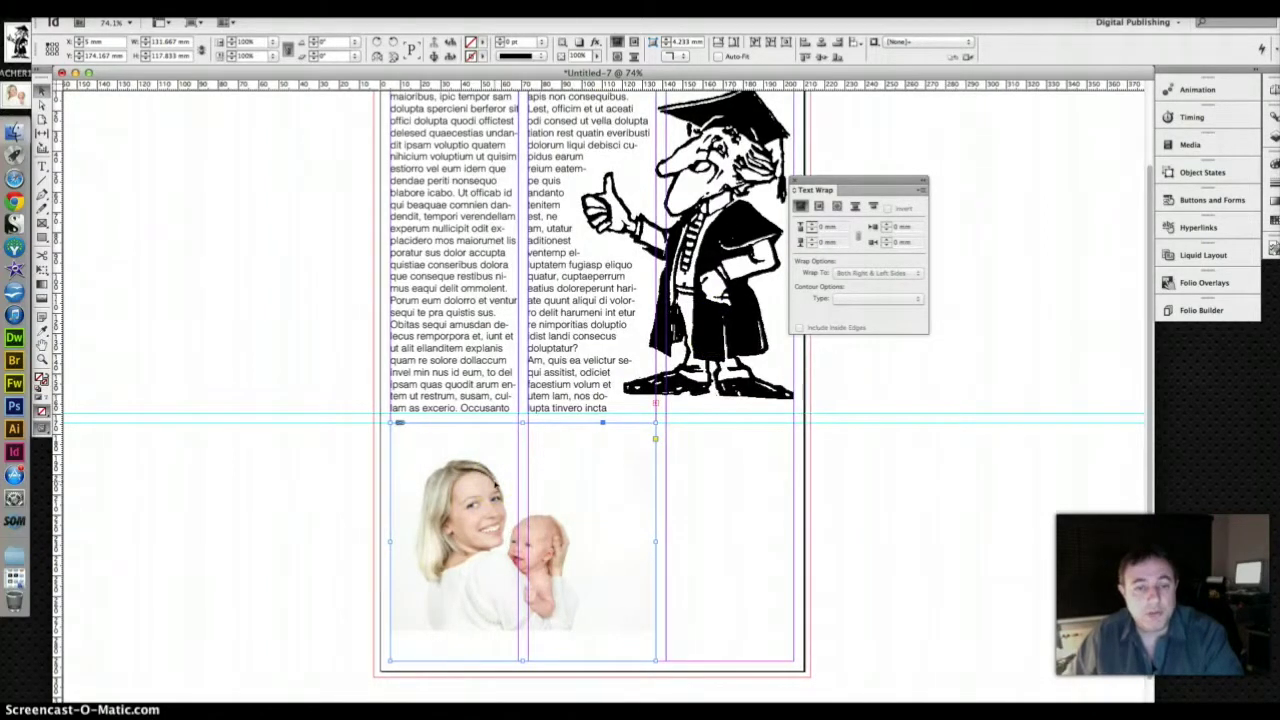
pyautogui.scroll(-2, 494, 482)
pyautogui.rightClick(494, 482)
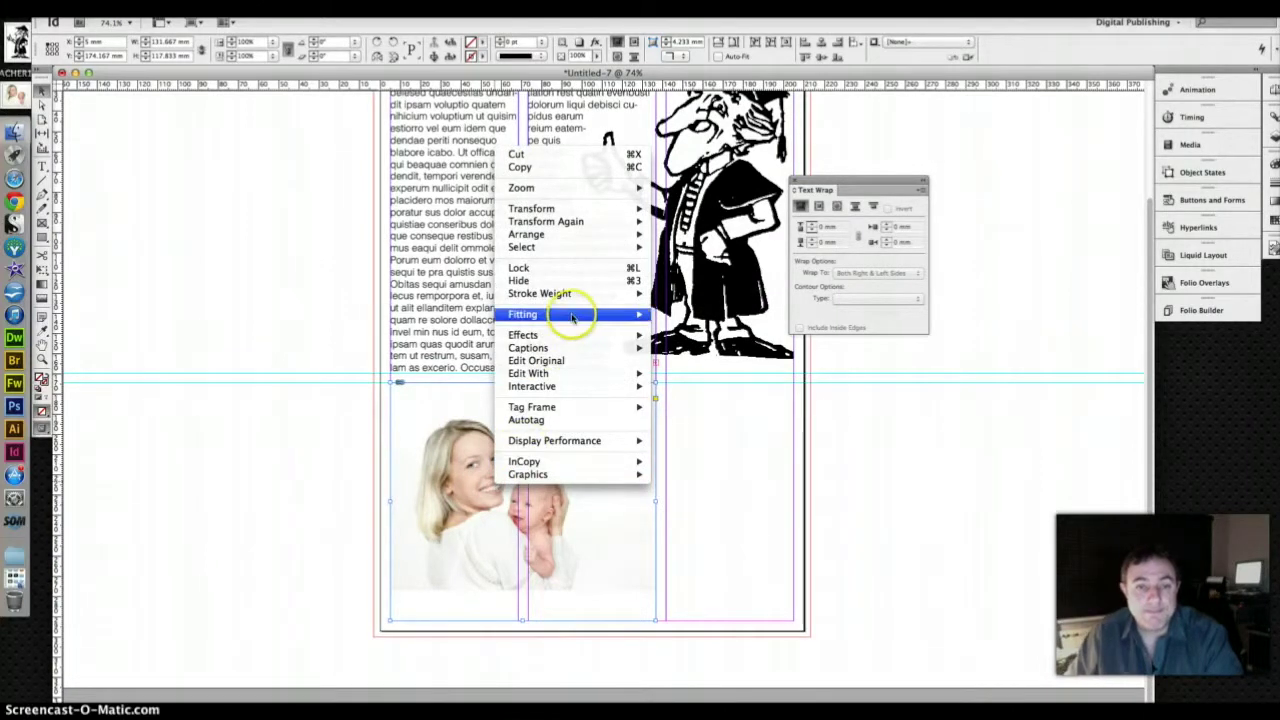
pyautogui.moveTo(575, 314)
pyautogui.click(690, 316)
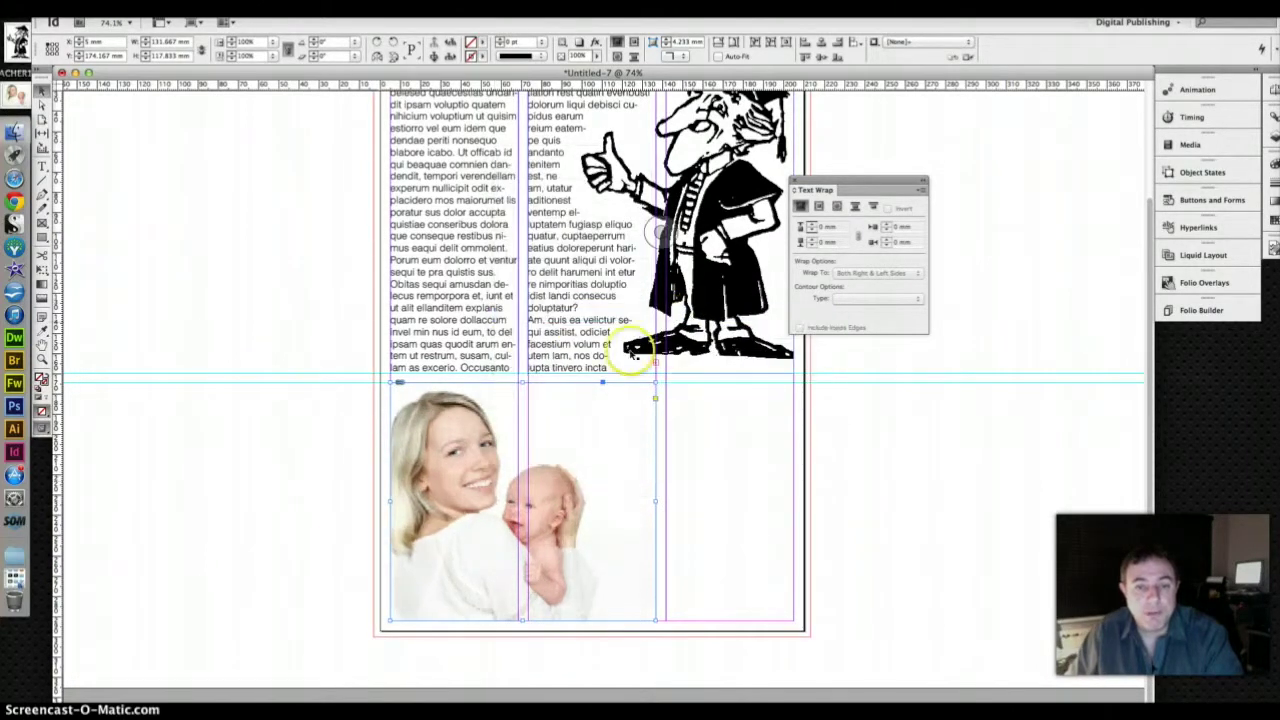
pyautogui.click(245, 449)
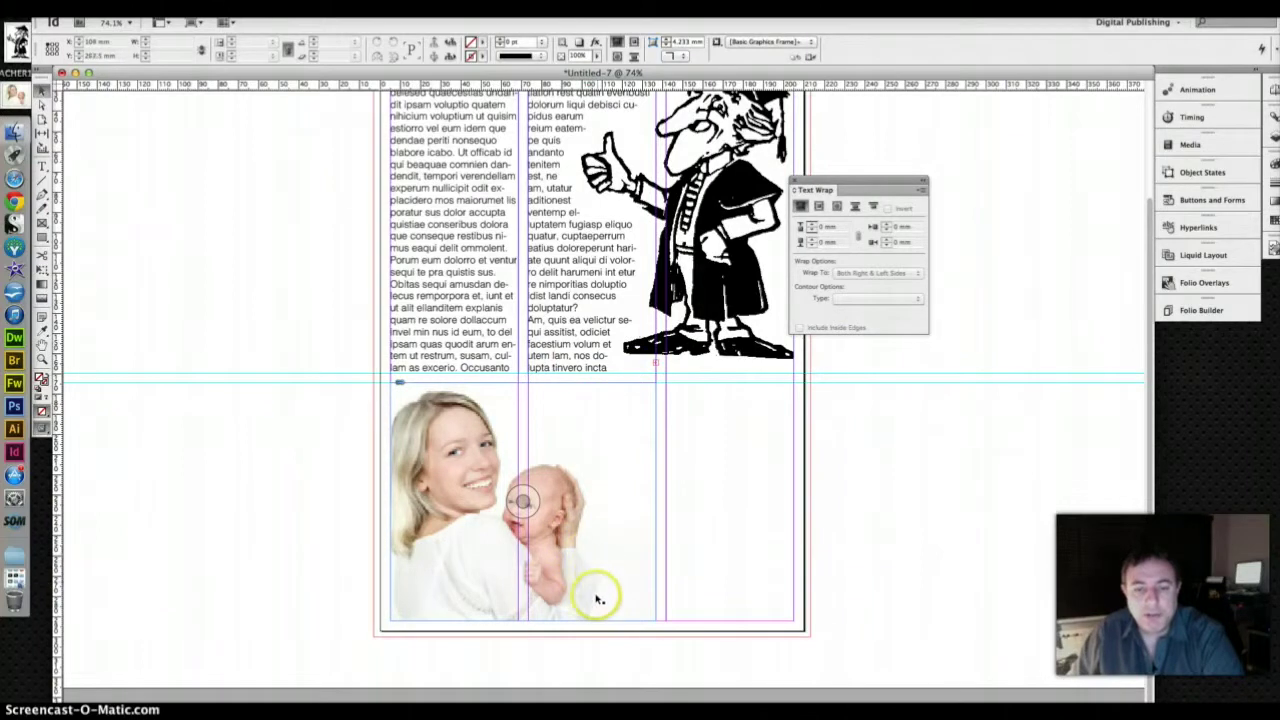
# - Draw a frame across the lower middle and right columns and make it a text frame
pyautogui.click(42, 222)
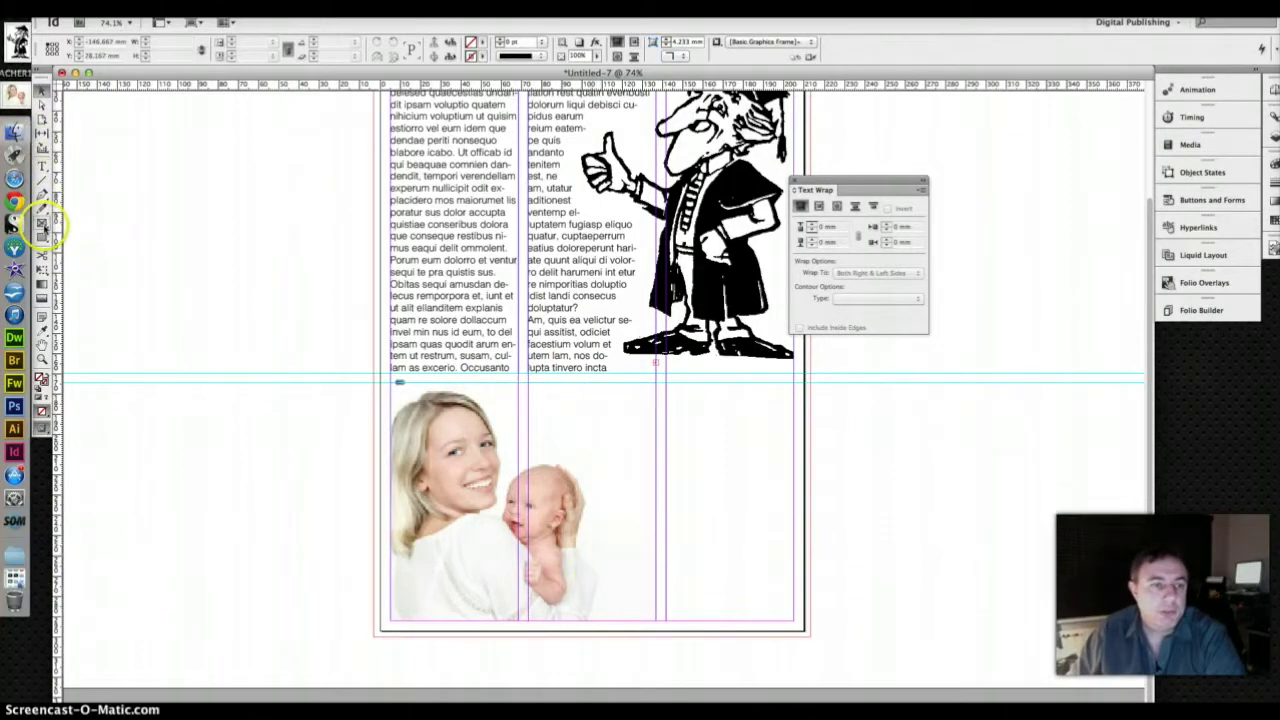
pyautogui.moveTo(791, 381); pyautogui.dragTo(527, 620)
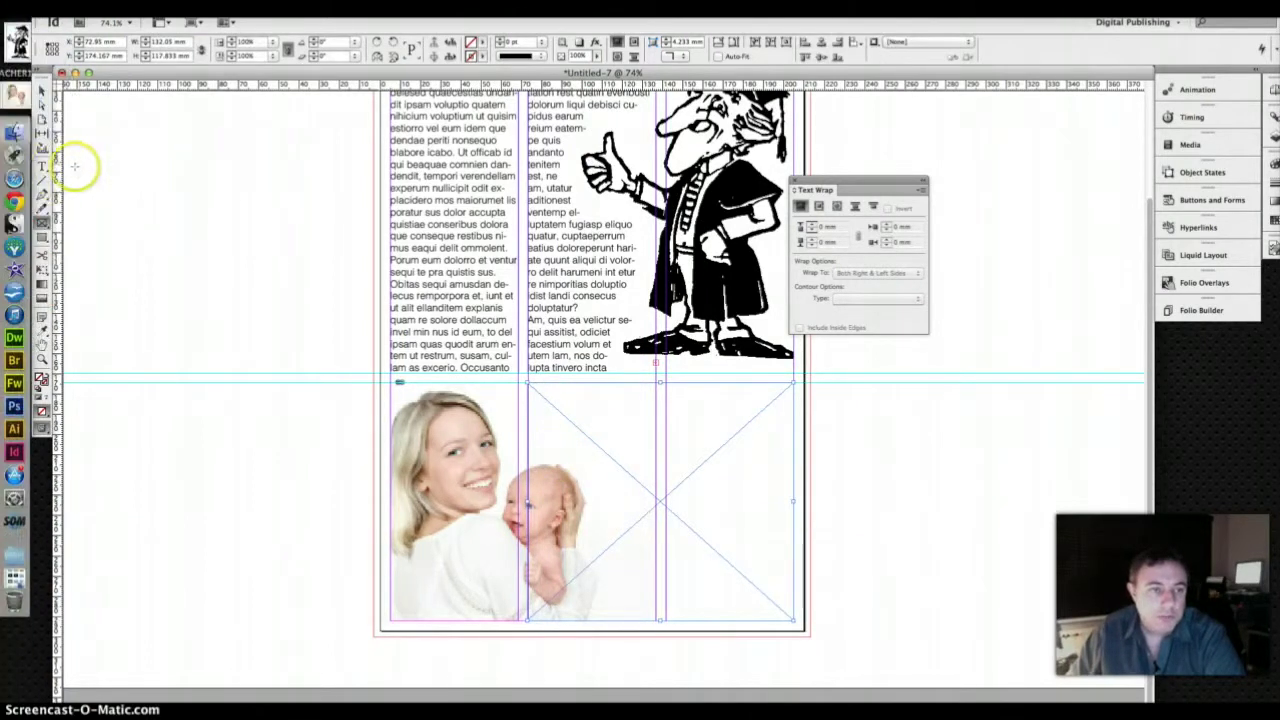
pyautogui.click(42, 166)
pyautogui.click(597, 423)
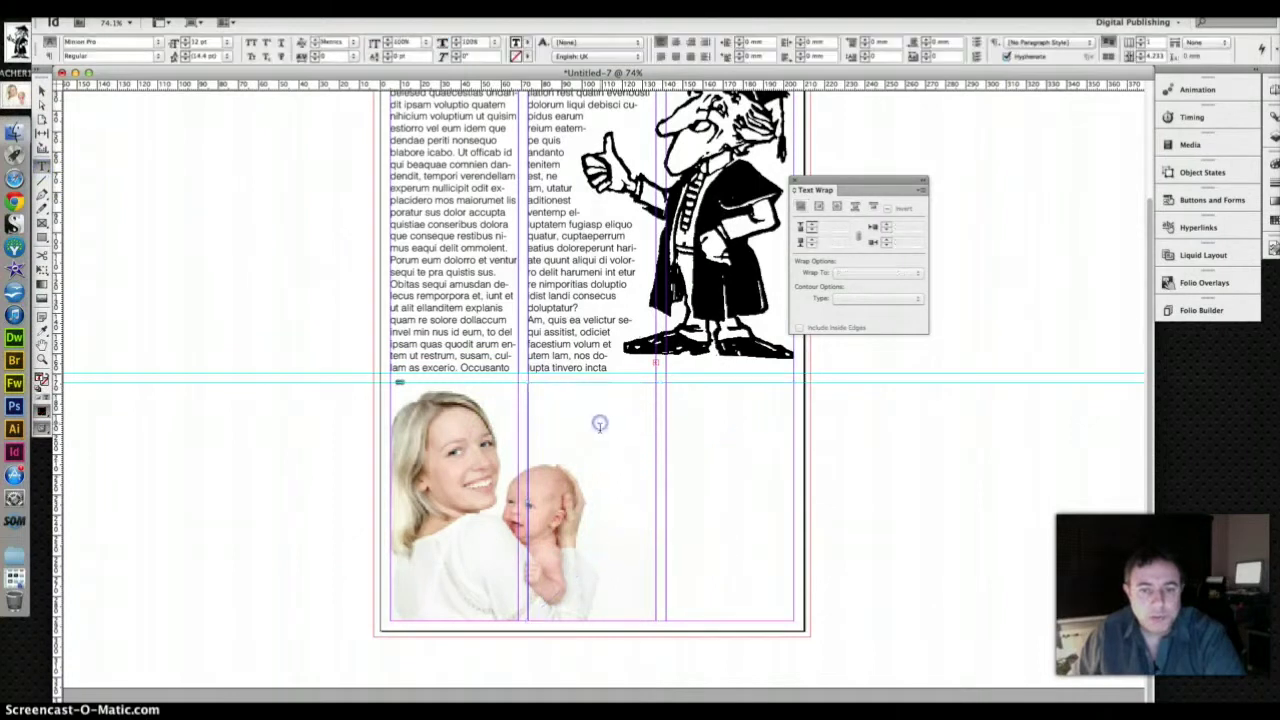
# - Fill the new text frame with placeholder text
pyautogui.hscroll(3, 600, 423)
pyautogui.rightClick(526, 459)
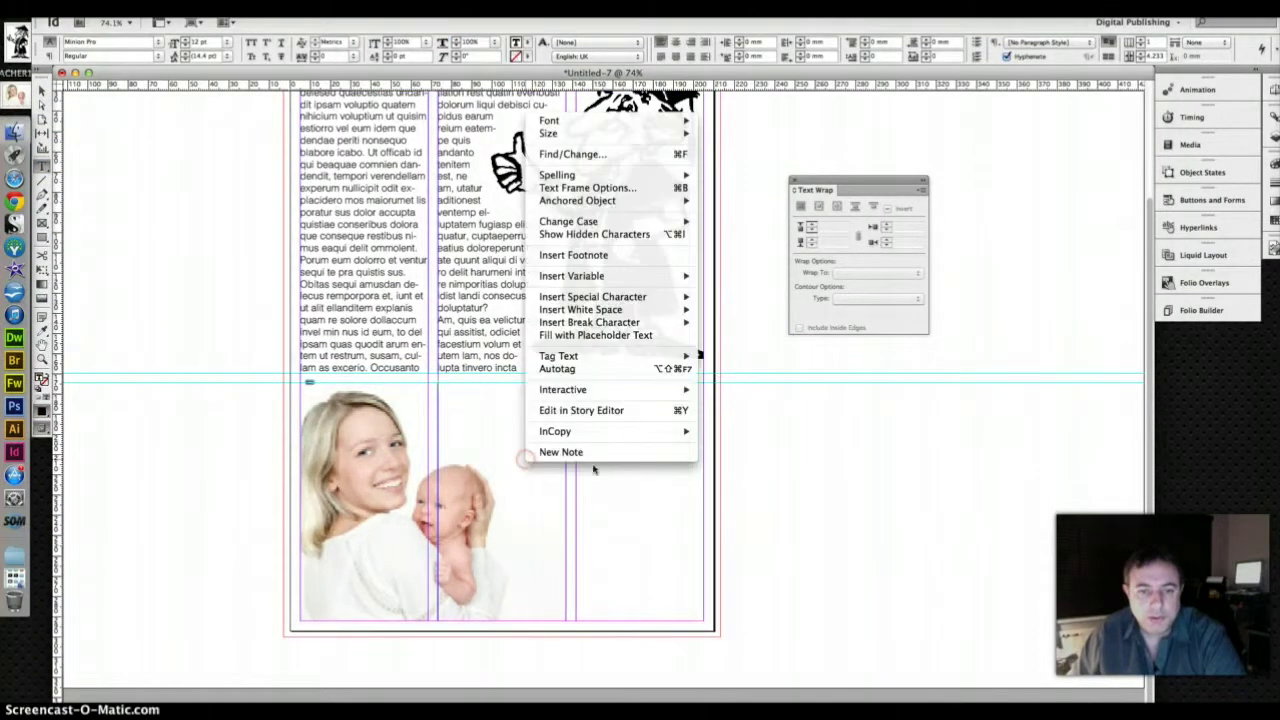
pyautogui.click(622, 336)
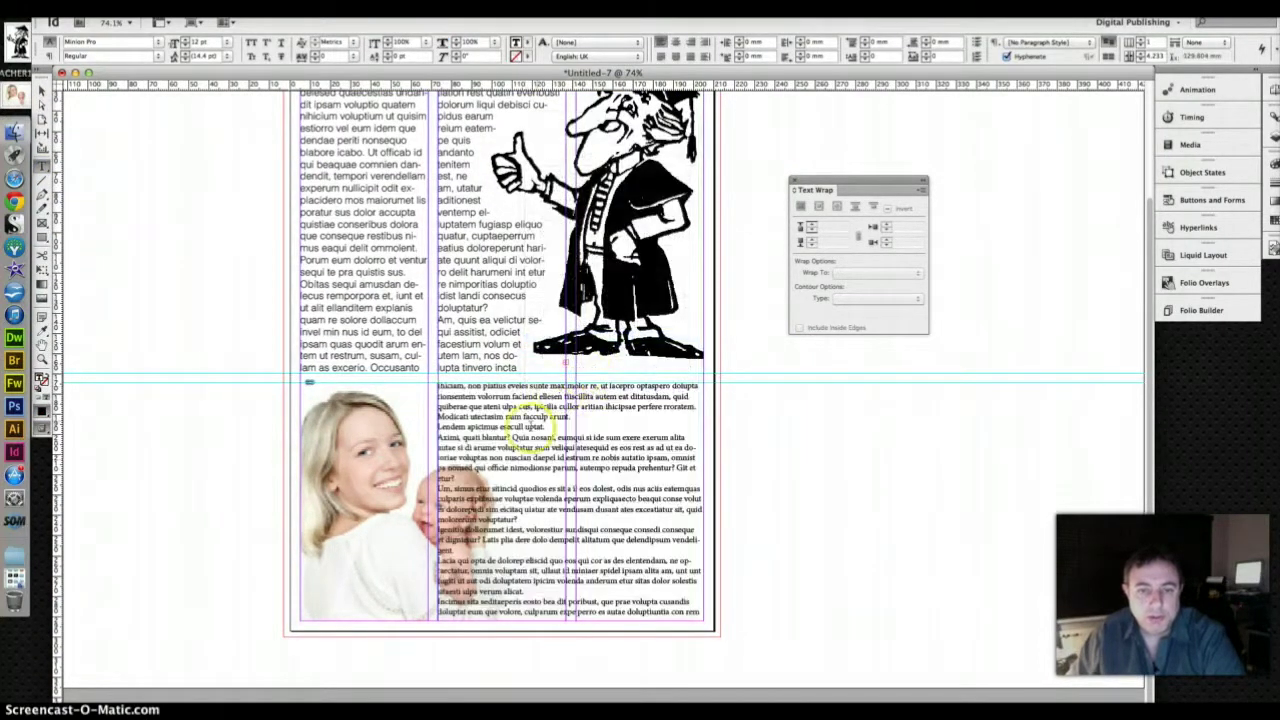
pyautogui.scroll(2, 540, 420)
pyautogui.hscroll(-5, 515, 447)
pyautogui.hscroll(2, 770, 495)
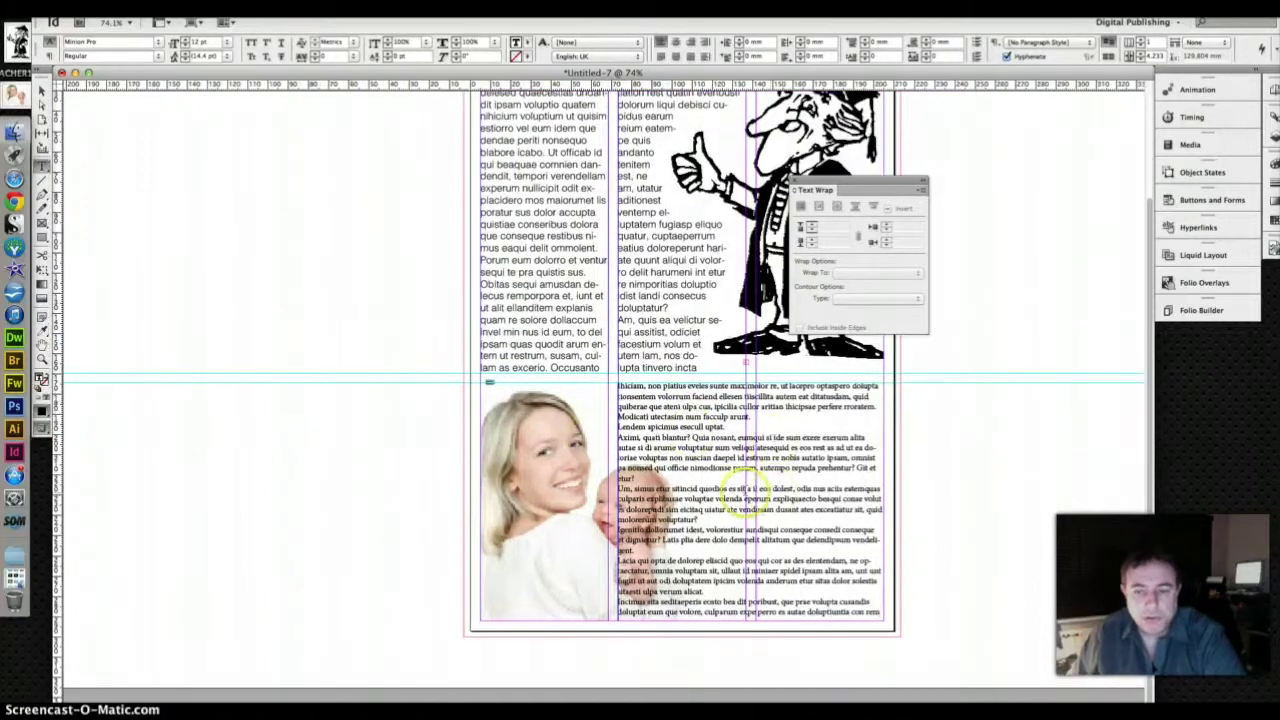
pyautogui.hscroll(-4, 707, 470)
pyautogui.hscroll(-2, 695, 453)
pyautogui.hscroll(5, 680, 449)
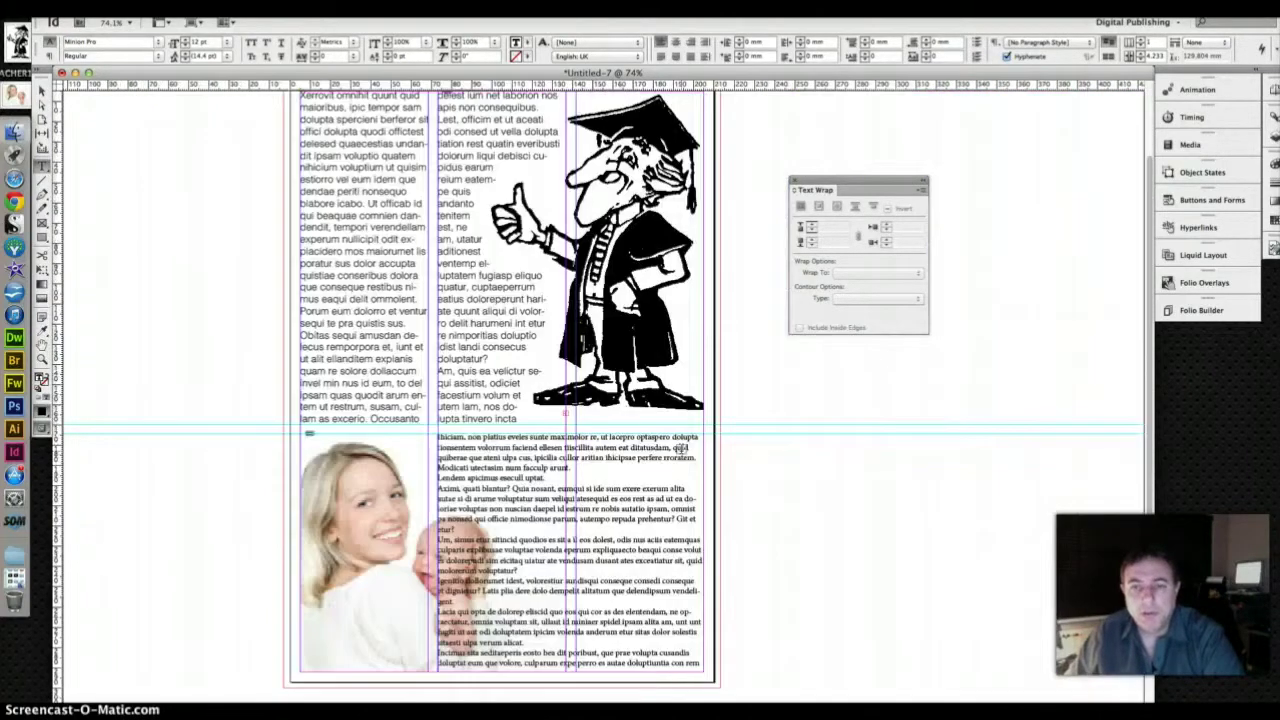
pyautogui.hscroll(-1, 680, 447)
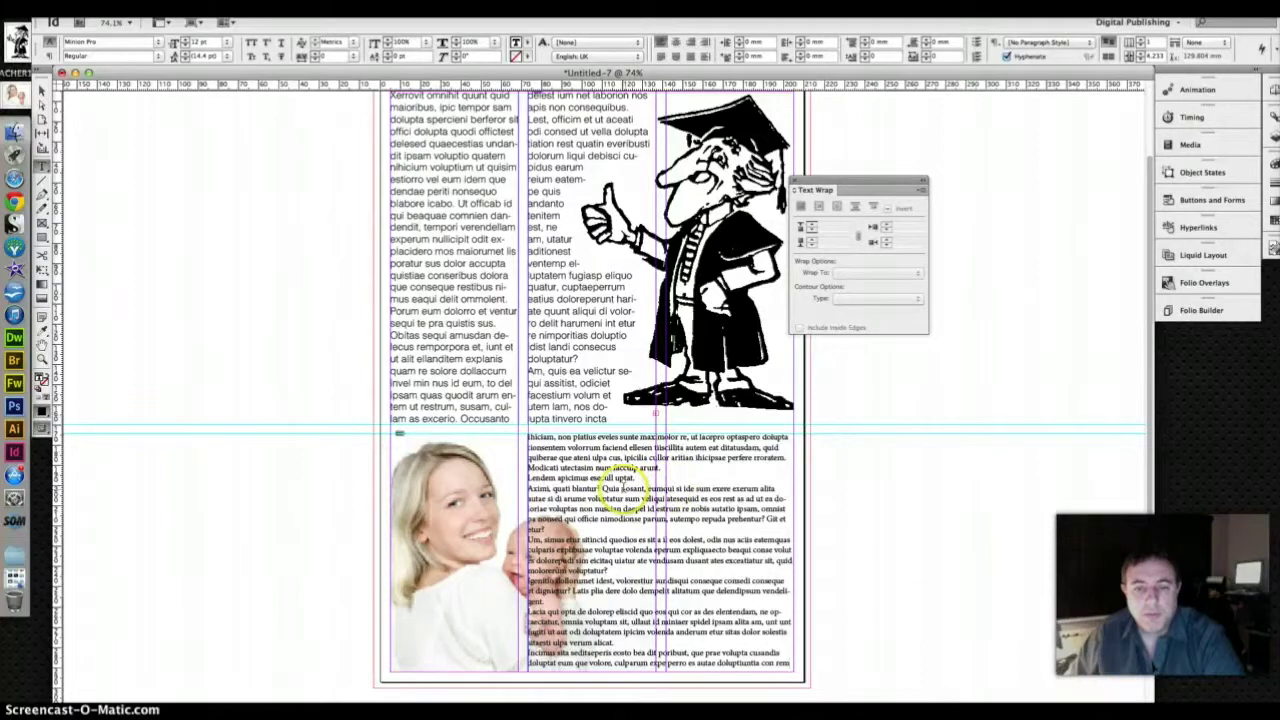
pyautogui.tripleClick(622, 488)
pyautogui.click(622, 488)
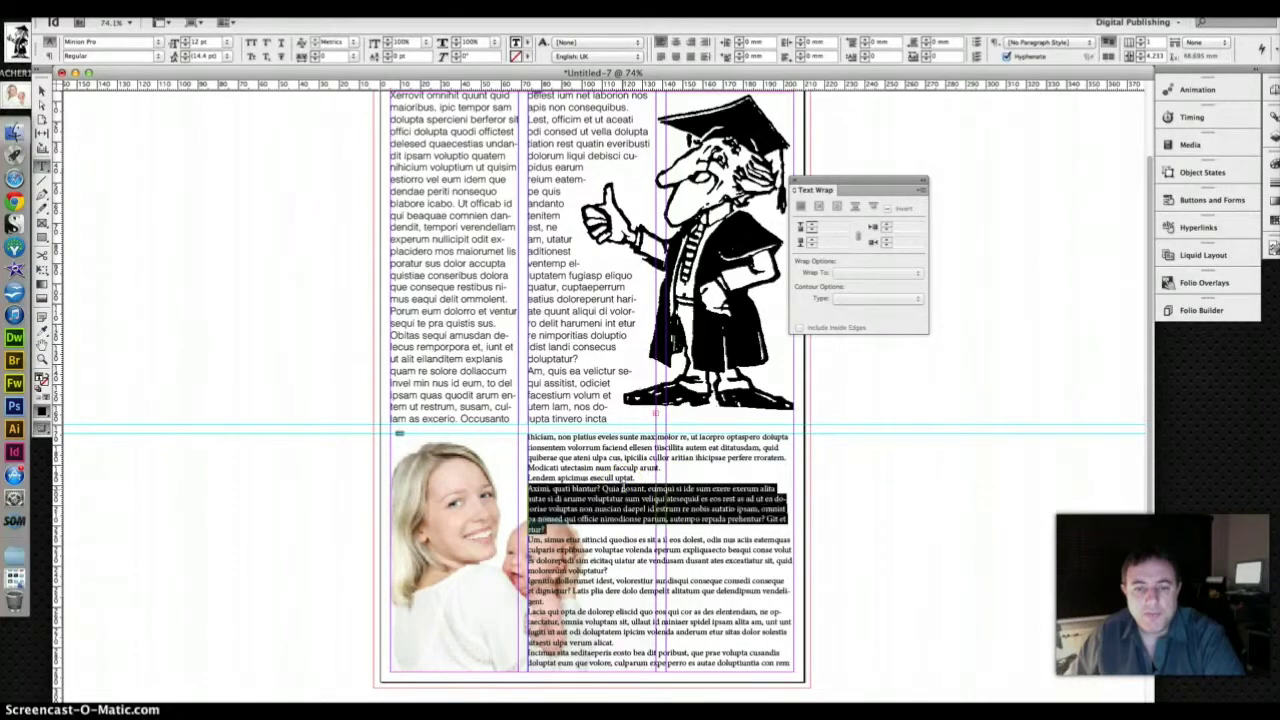
pyautogui.click(622, 488)
pyautogui.click(622, 488)
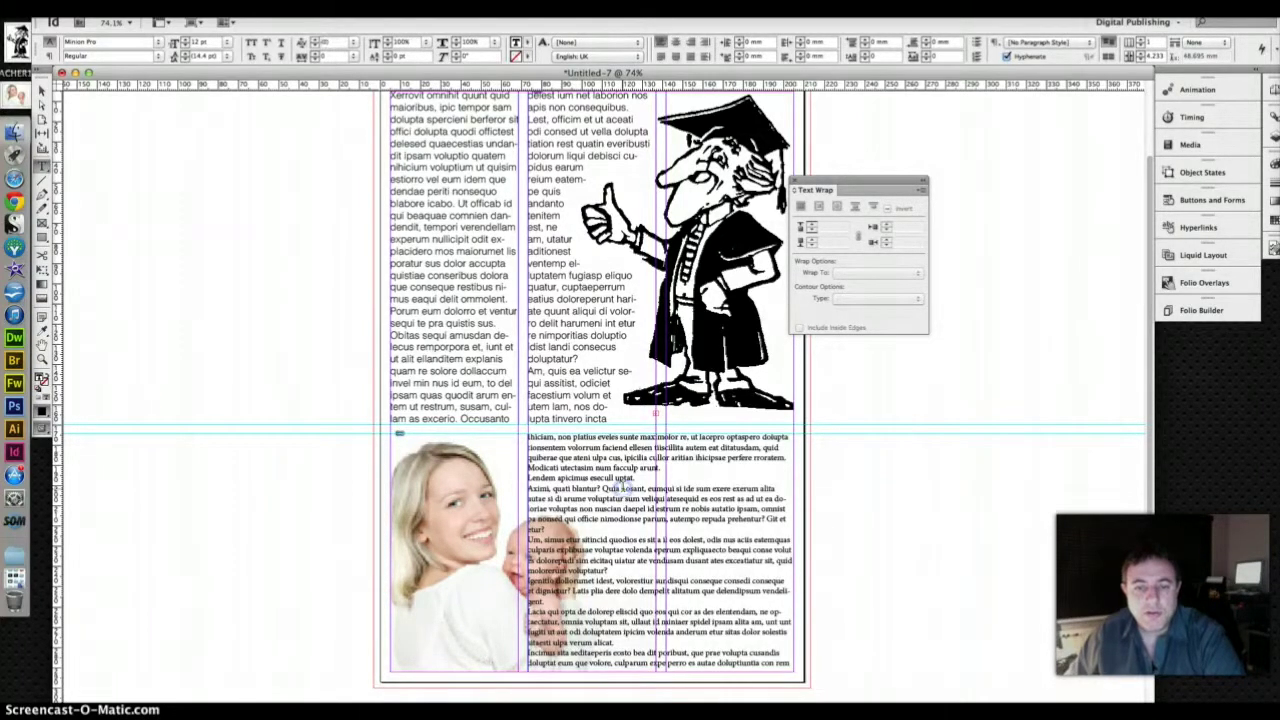
# - Select all the lower text and set it in the Chicken Script font
pyautogui.hotkey('ctrl', 'a')
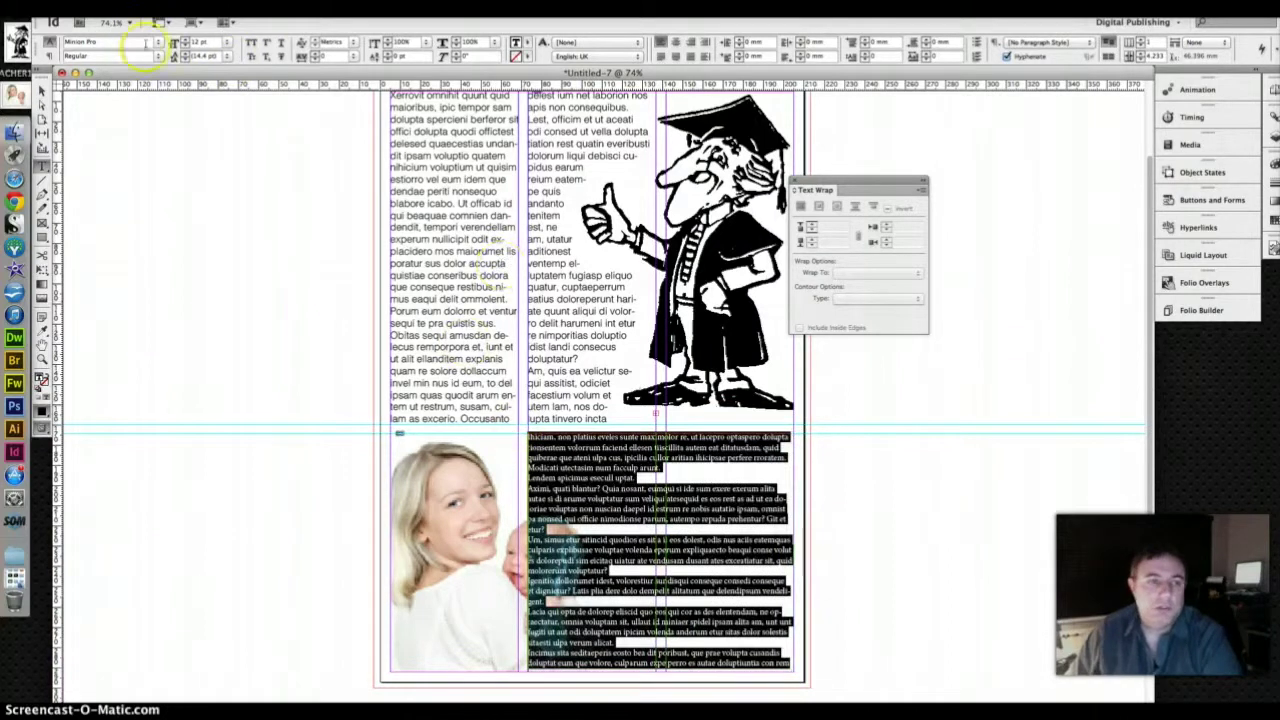
pyautogui.click(157, 43)
pyautogui.click(157, 99)
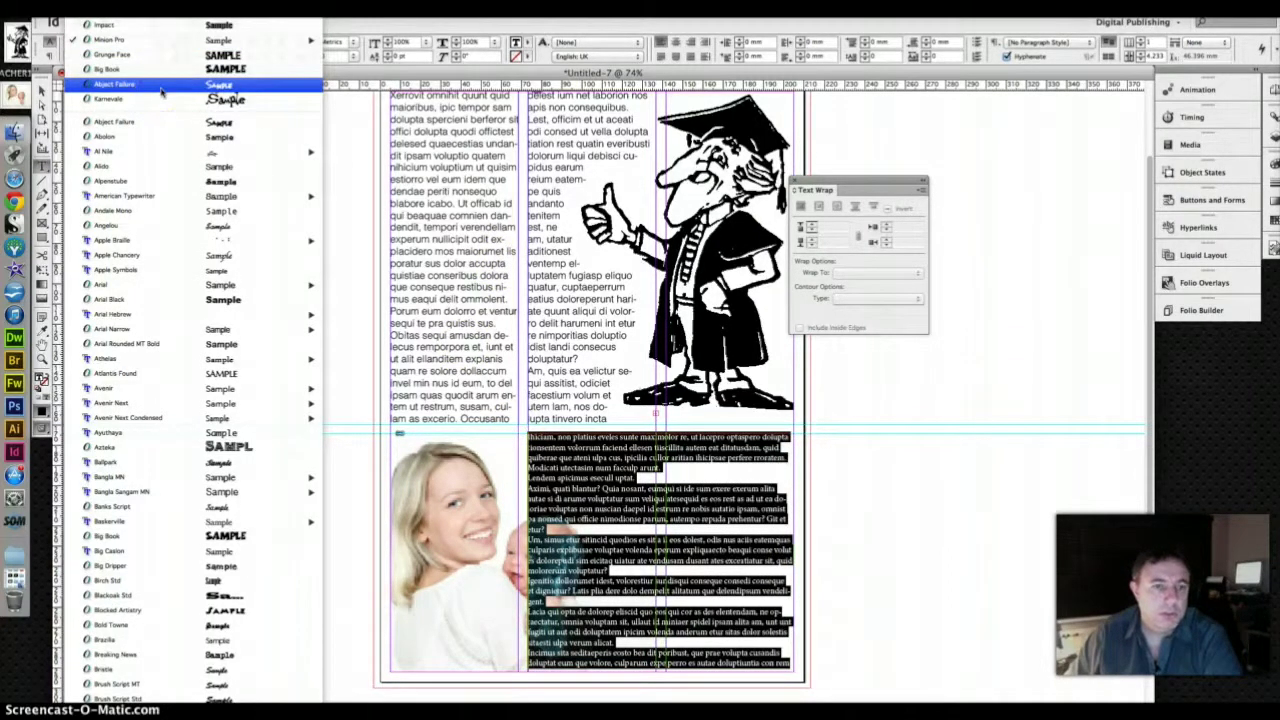
pyautogui.scroll(3, 160, 91)
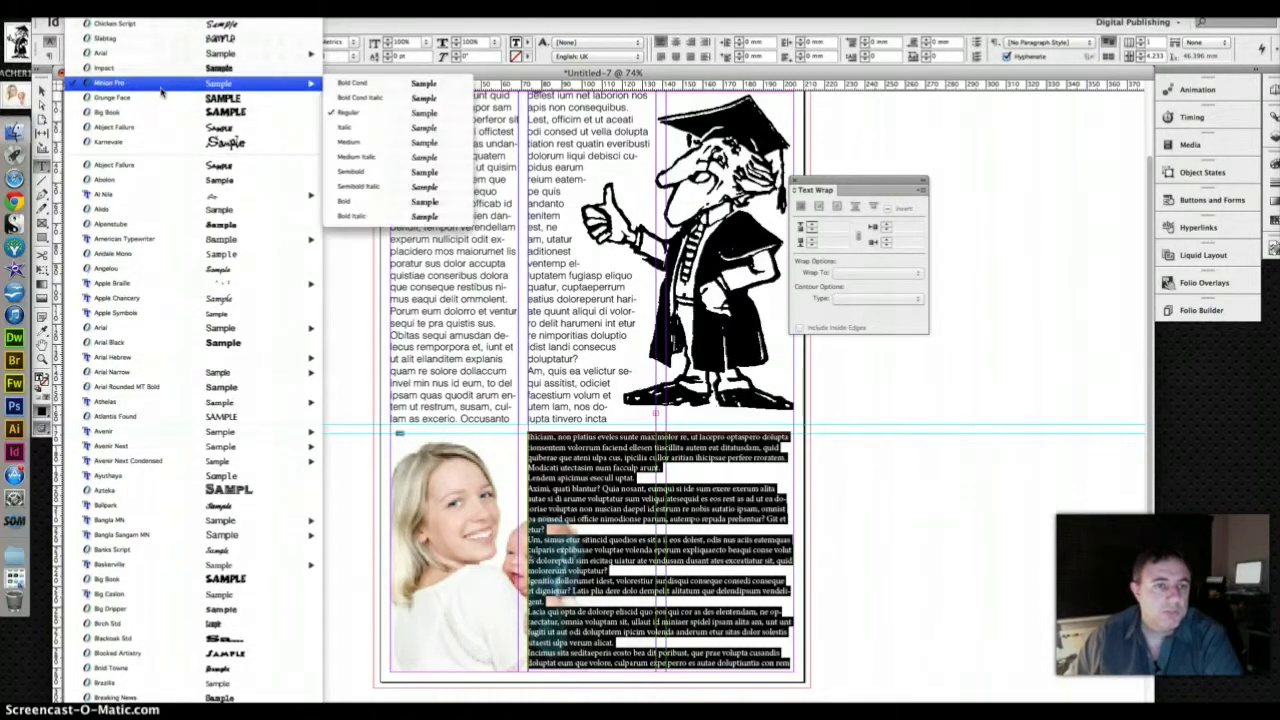
pyautogui.click(162, 102)
pyautogui.click(172, 33)
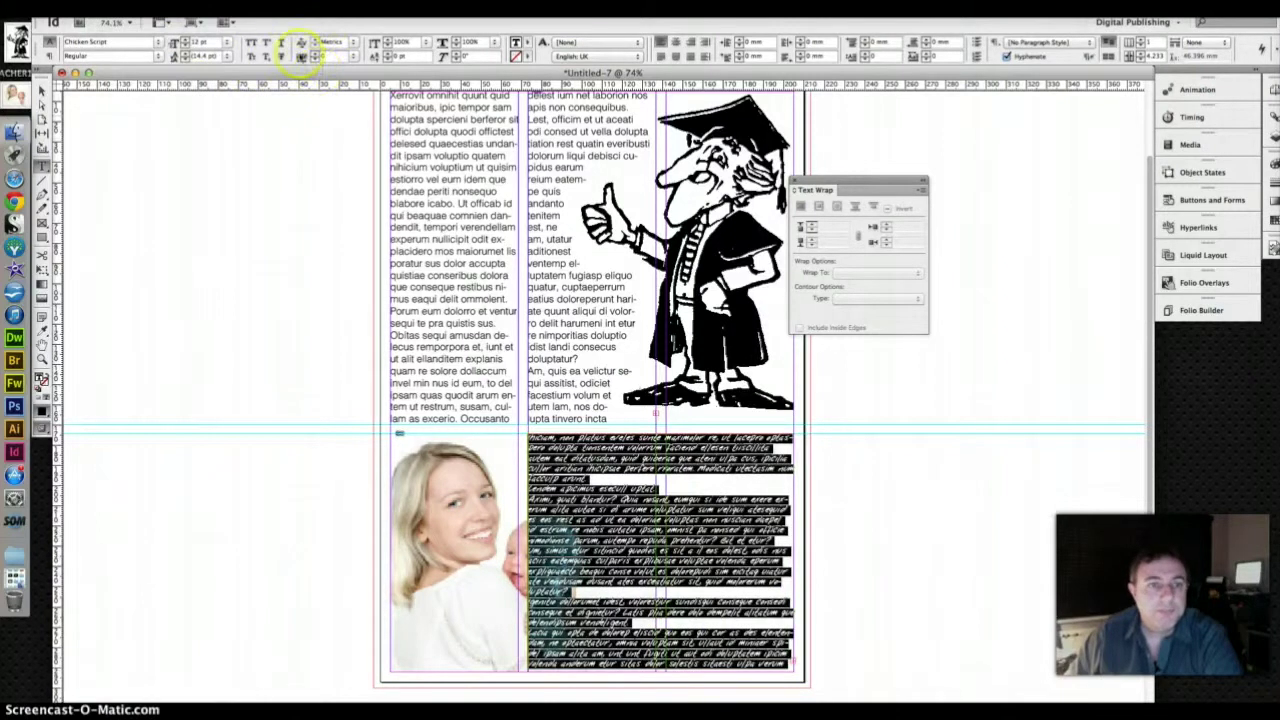
# - Set the font size to 17 pt and increase the leading
pyautogui.click(185, 42)
pyautogui.click(185, 42)
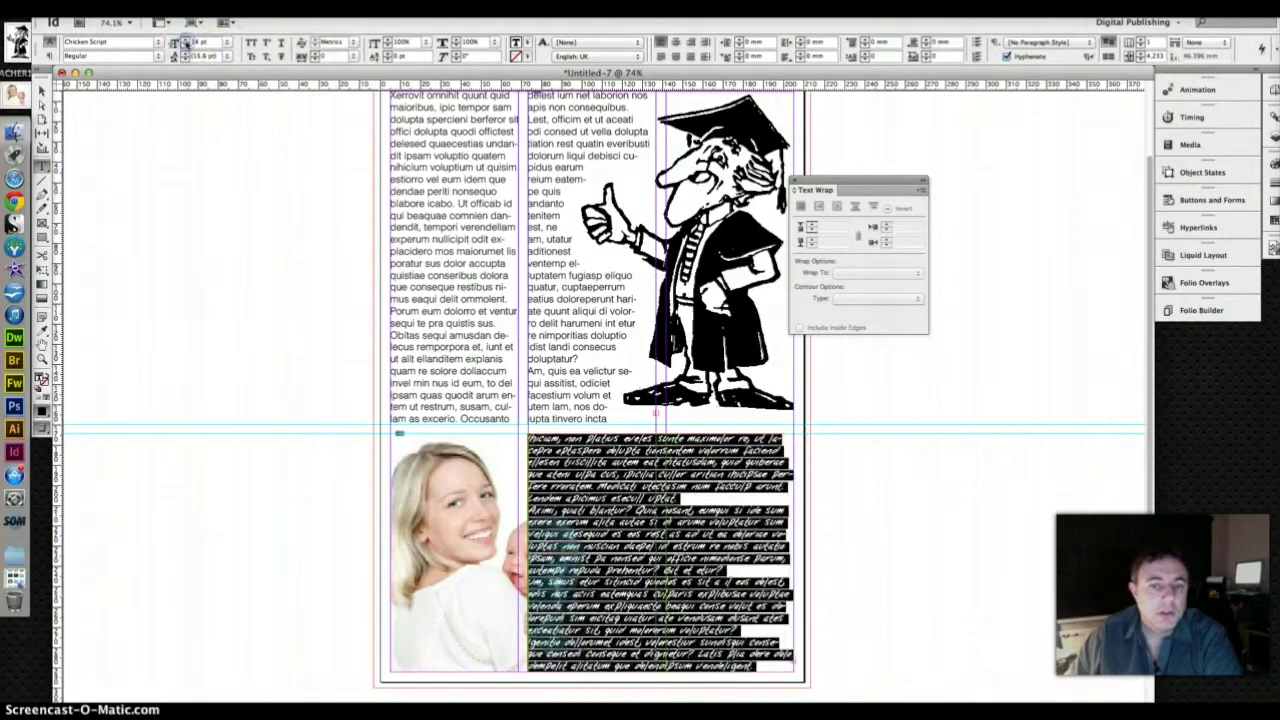
pyautogui.click(185, 42)
pyautogui.click(185, 42)
pyautogui.click(185, 42)
pyautogui.click(185, 42)
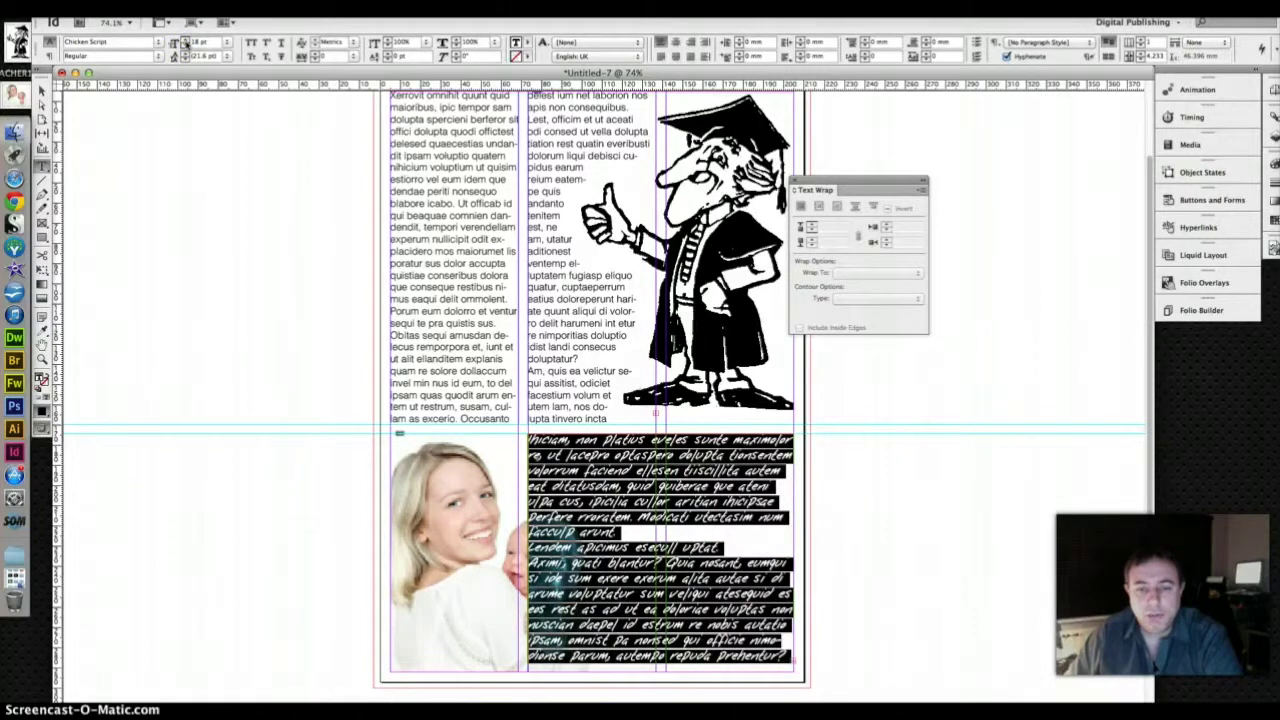
pyautogui.click(185, 42)
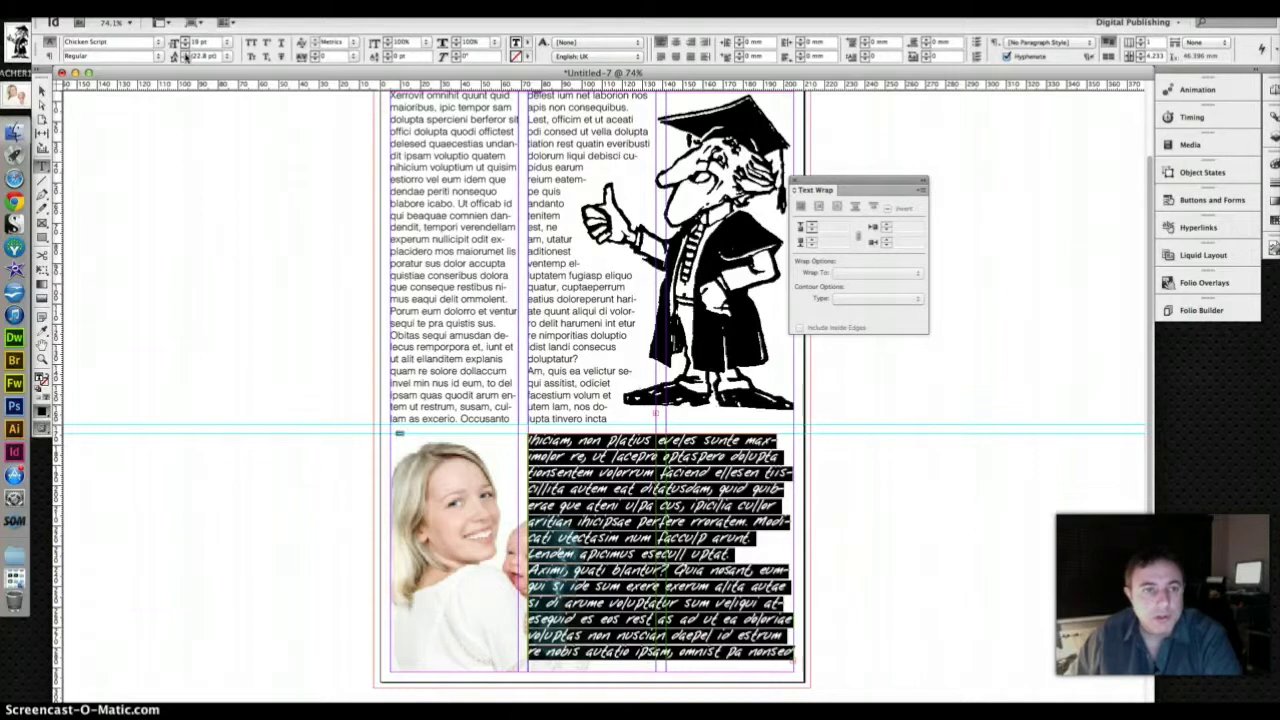
pyautogui.click(185, 53)
pyautogui.click(185, 53)
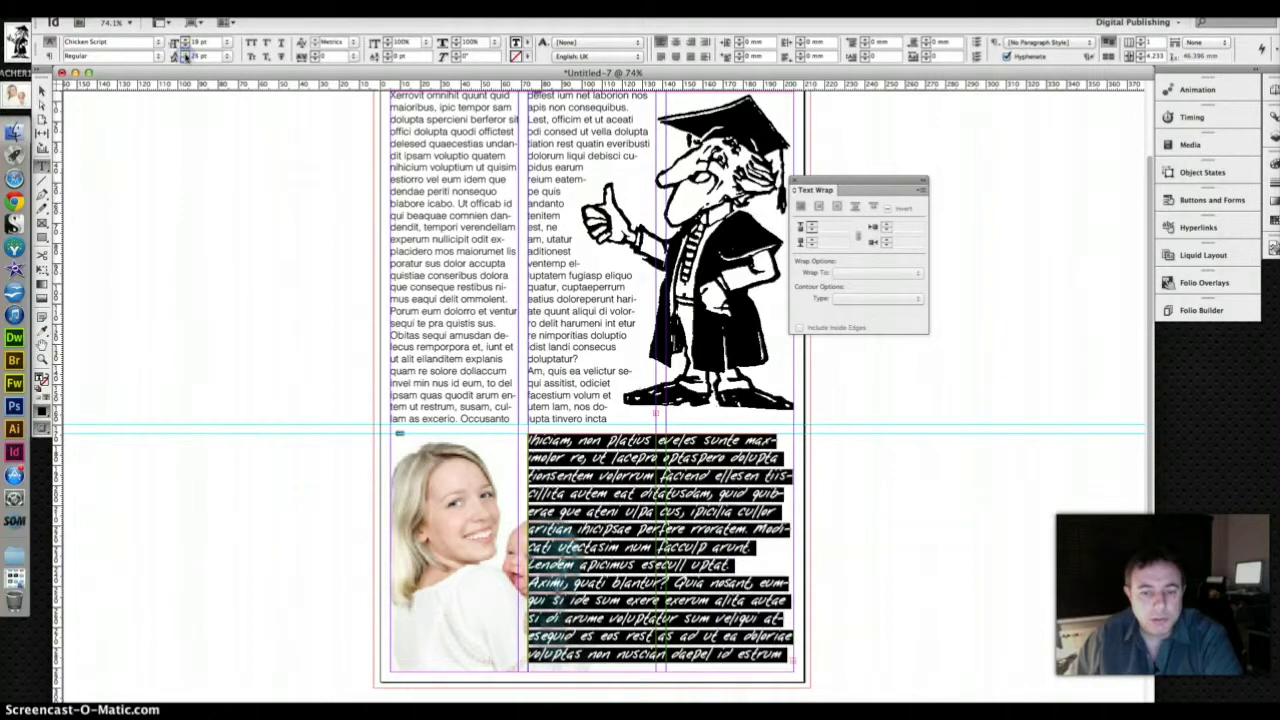
pyautogui.click(185, 46)
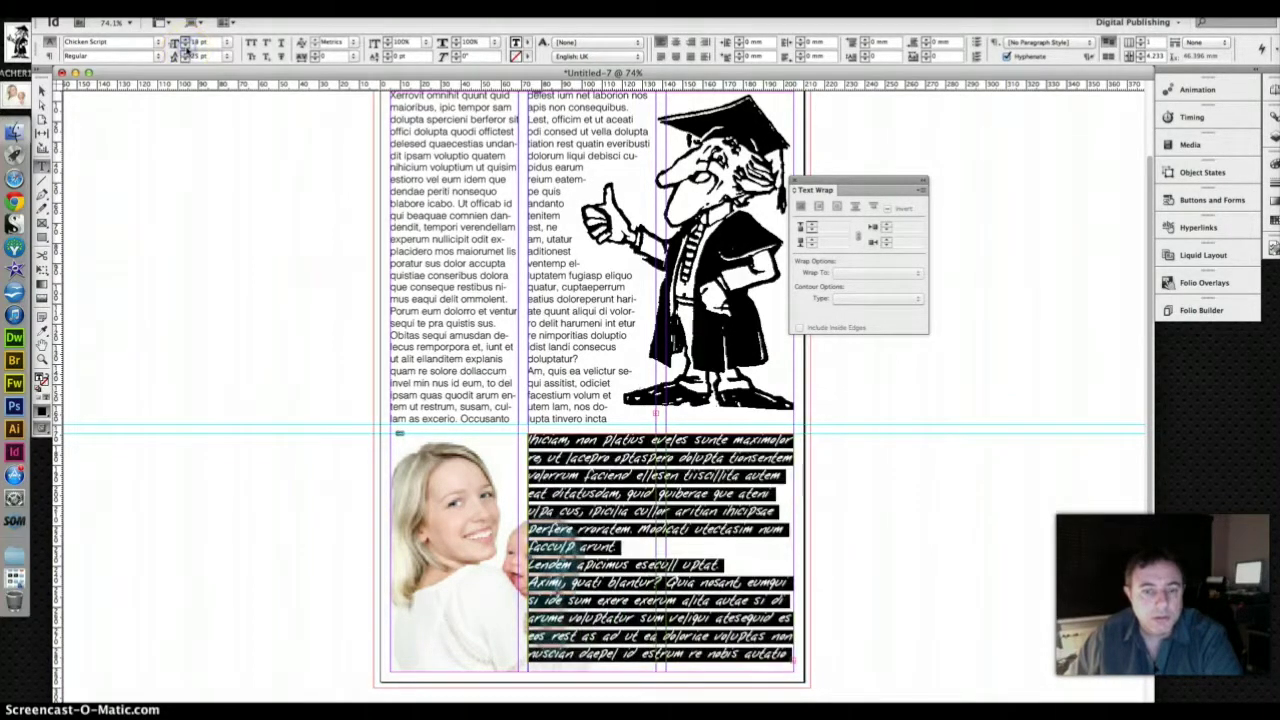
pyautogui.click(185, 46)
pyautogui.click(185, 53)
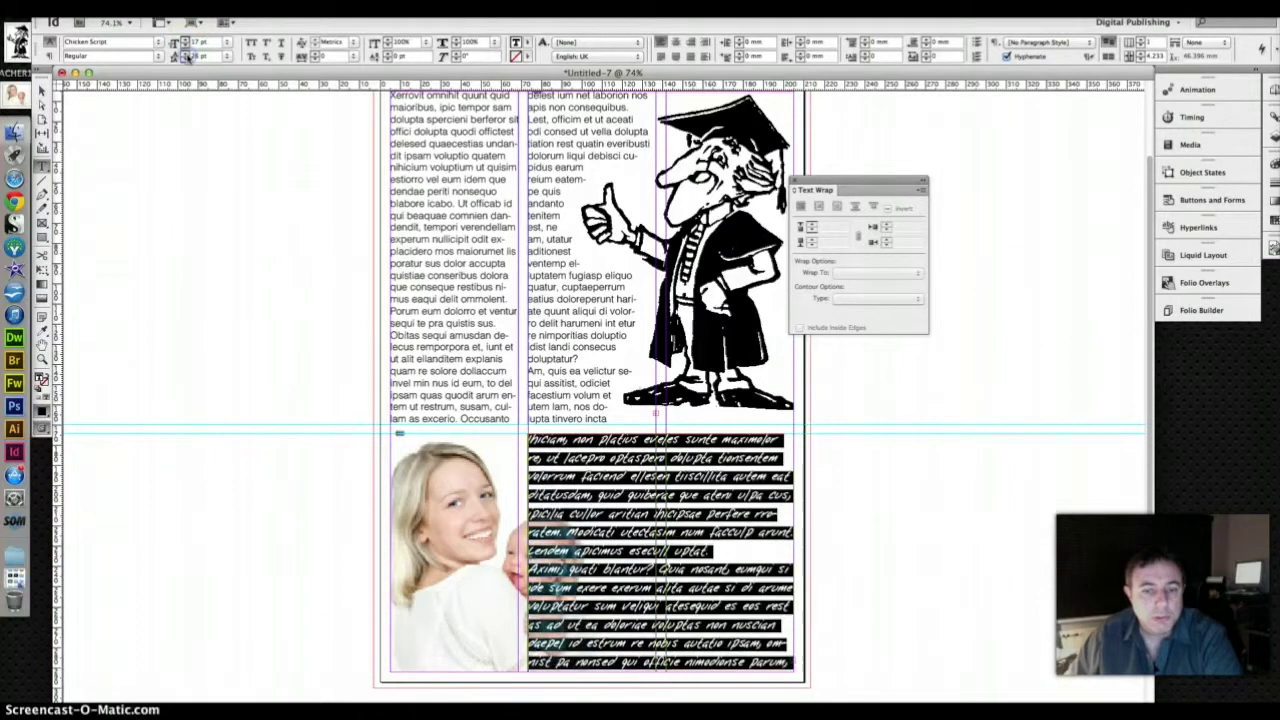
# - Give the mother-and-baby photo frame an object-shape wrap with a Detect Edges contour
pyautogui.click(270, 222)
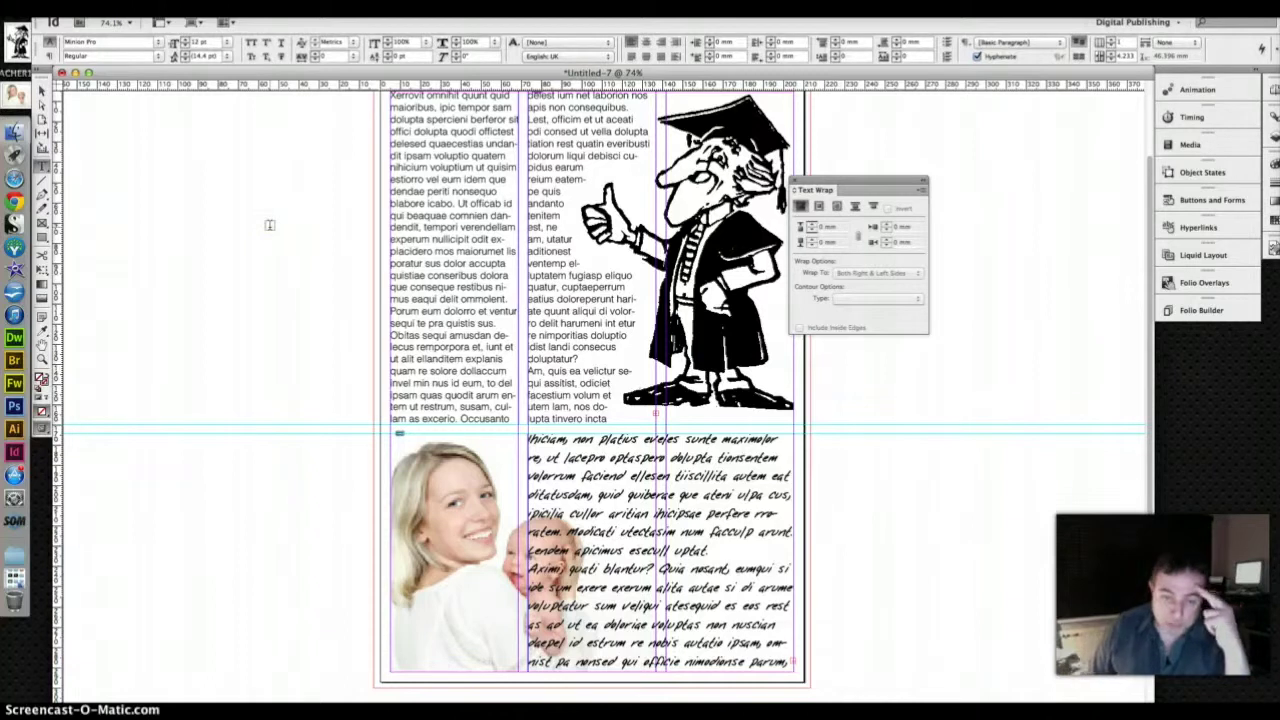
pyautogui.click(481, 455)
pyautogui.click(41, 91)
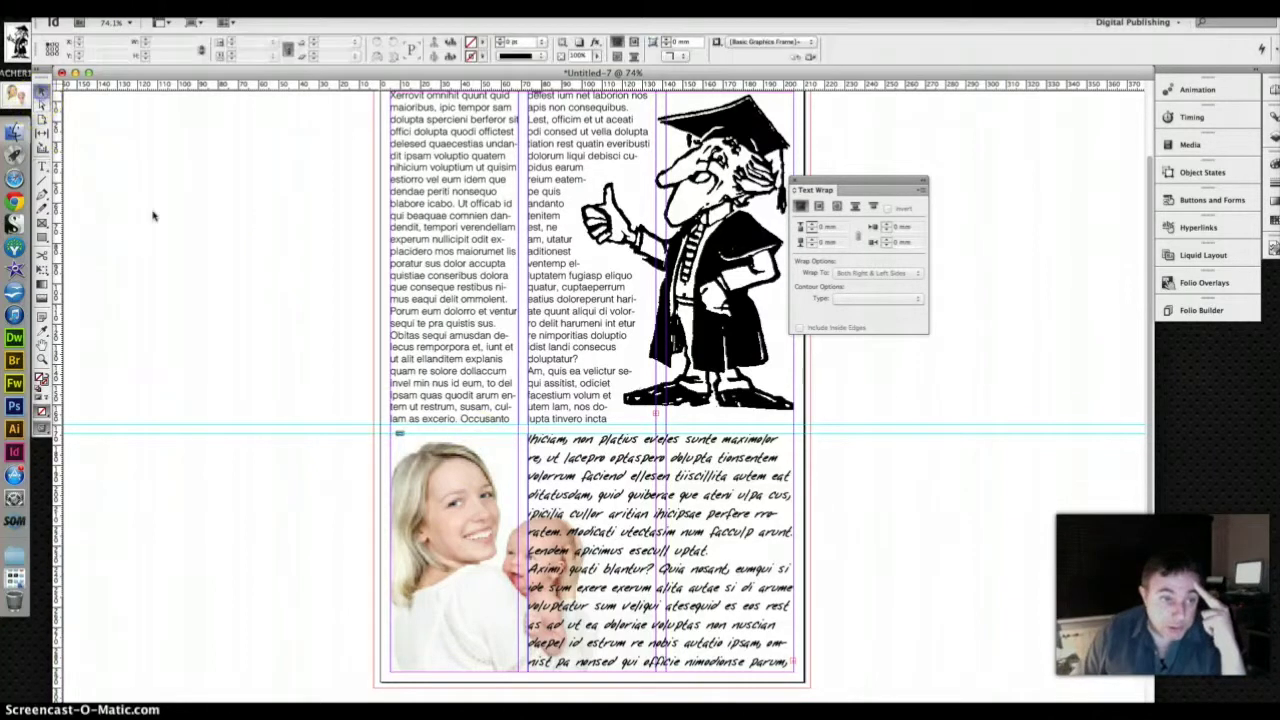
pyautogui.click(457, 503)
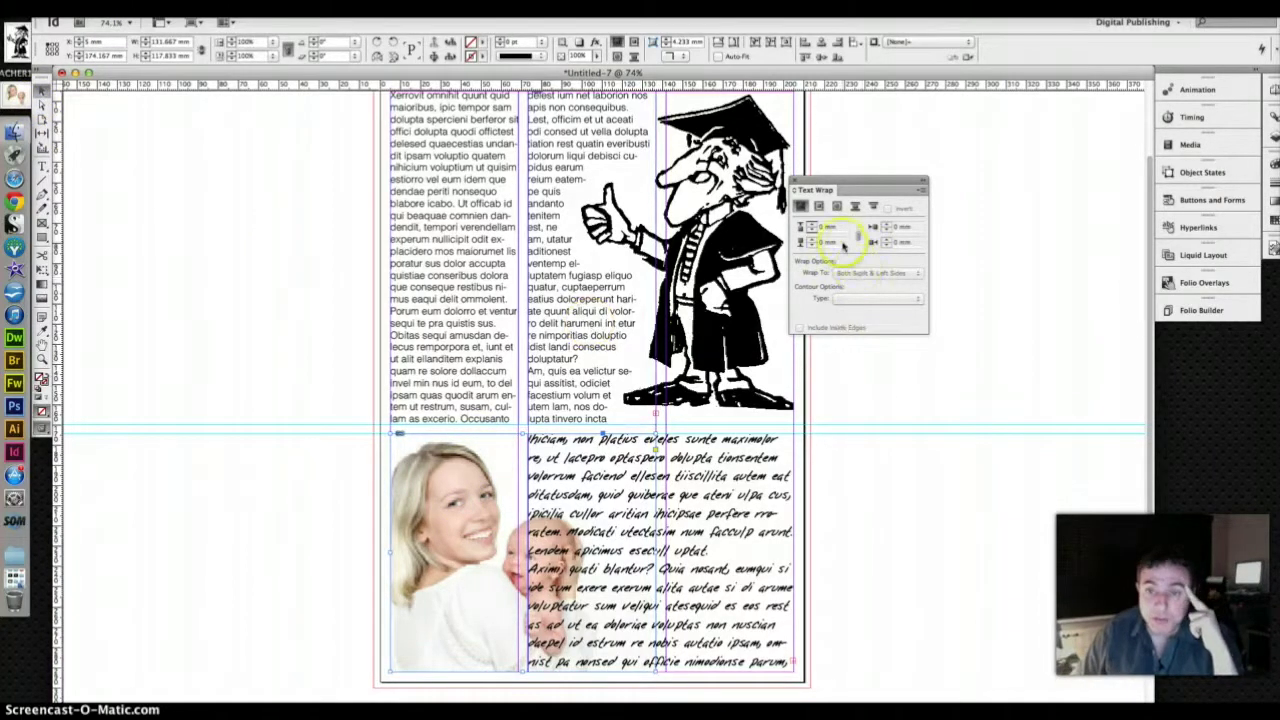
pyautogui.click(837, 206)
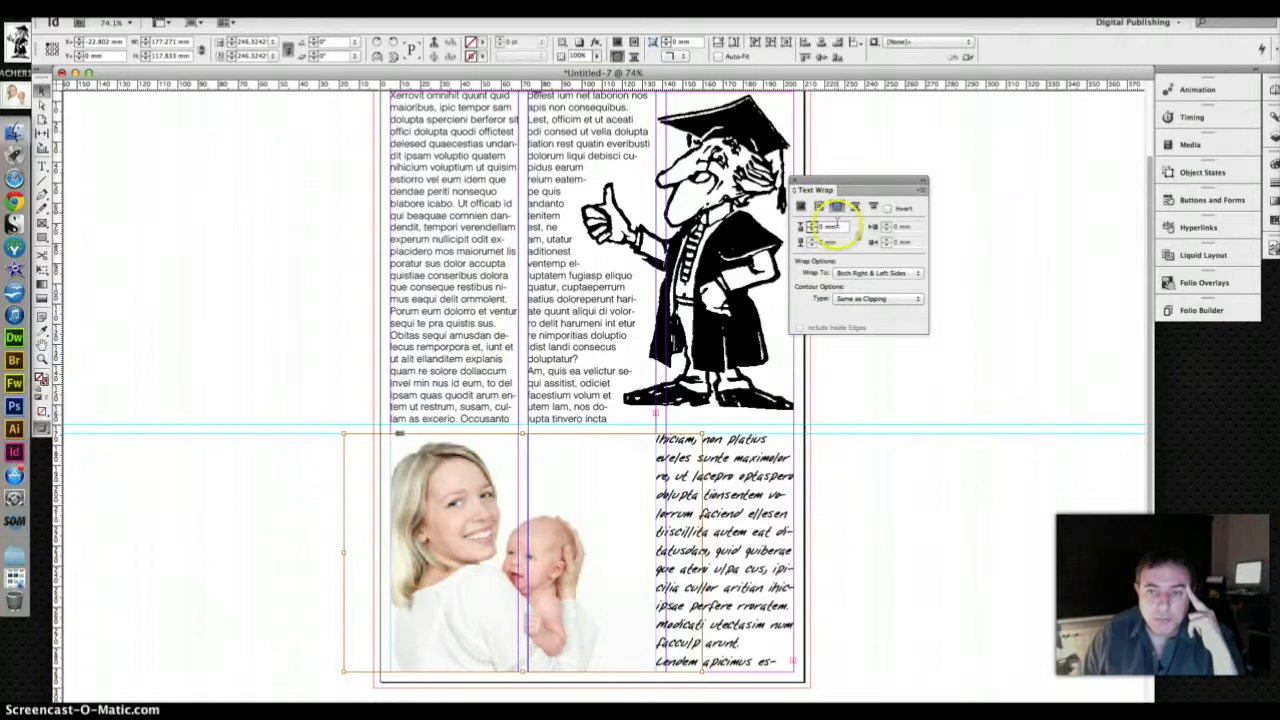
pyautogui.click(858, 299)
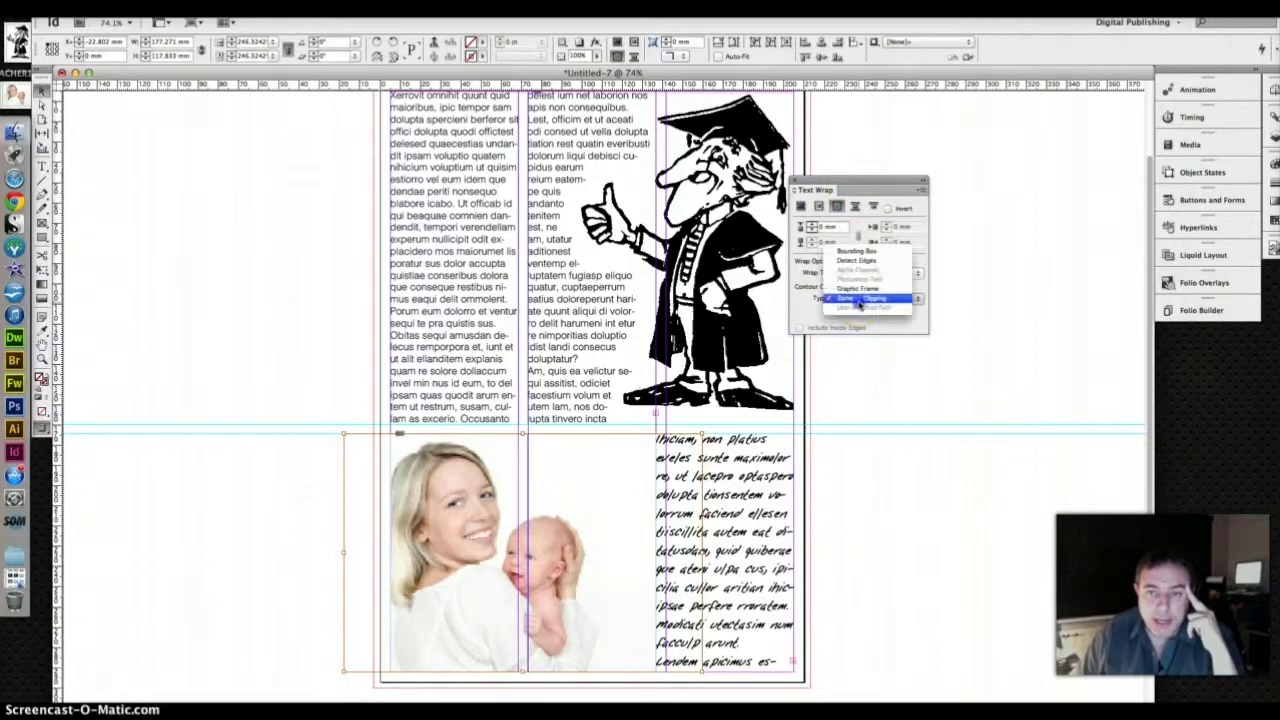
pyautogui.click(861, 262)
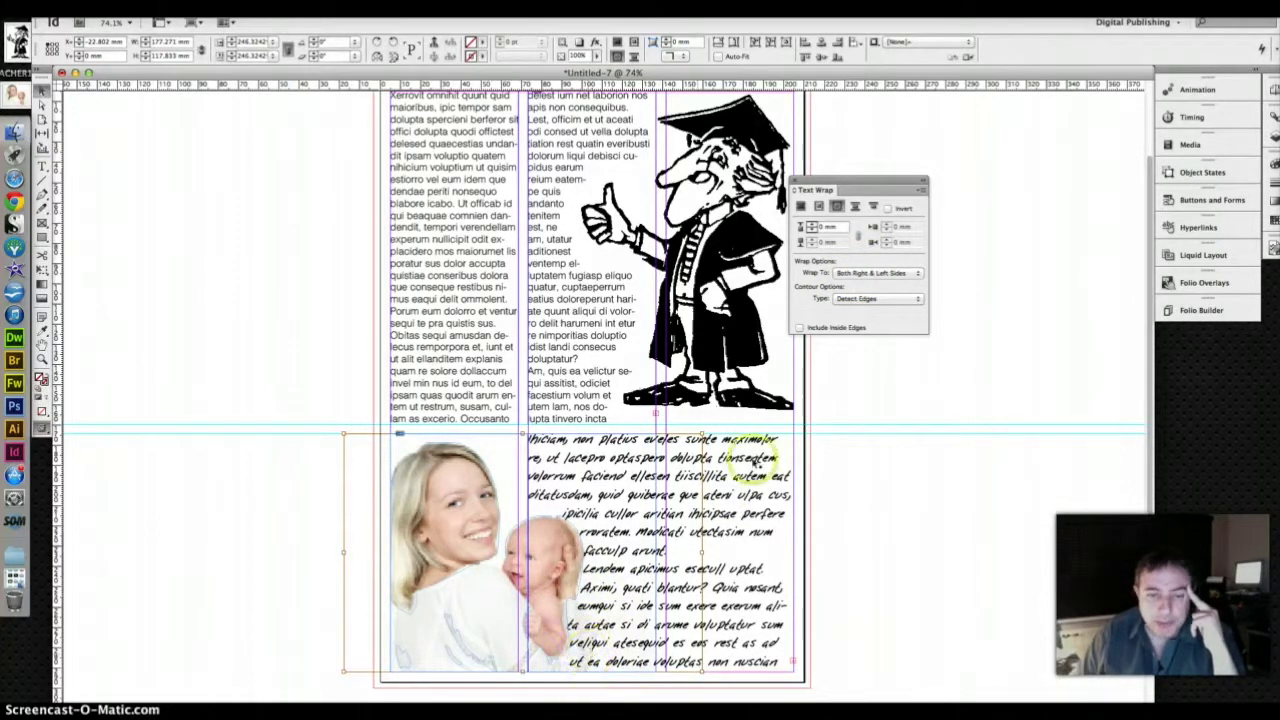
# - Raise the photo's wrap offset by five steps, then deselect and move the panel aside
pyautogui.click(811, 224)
pyautogui.click(811, 225)
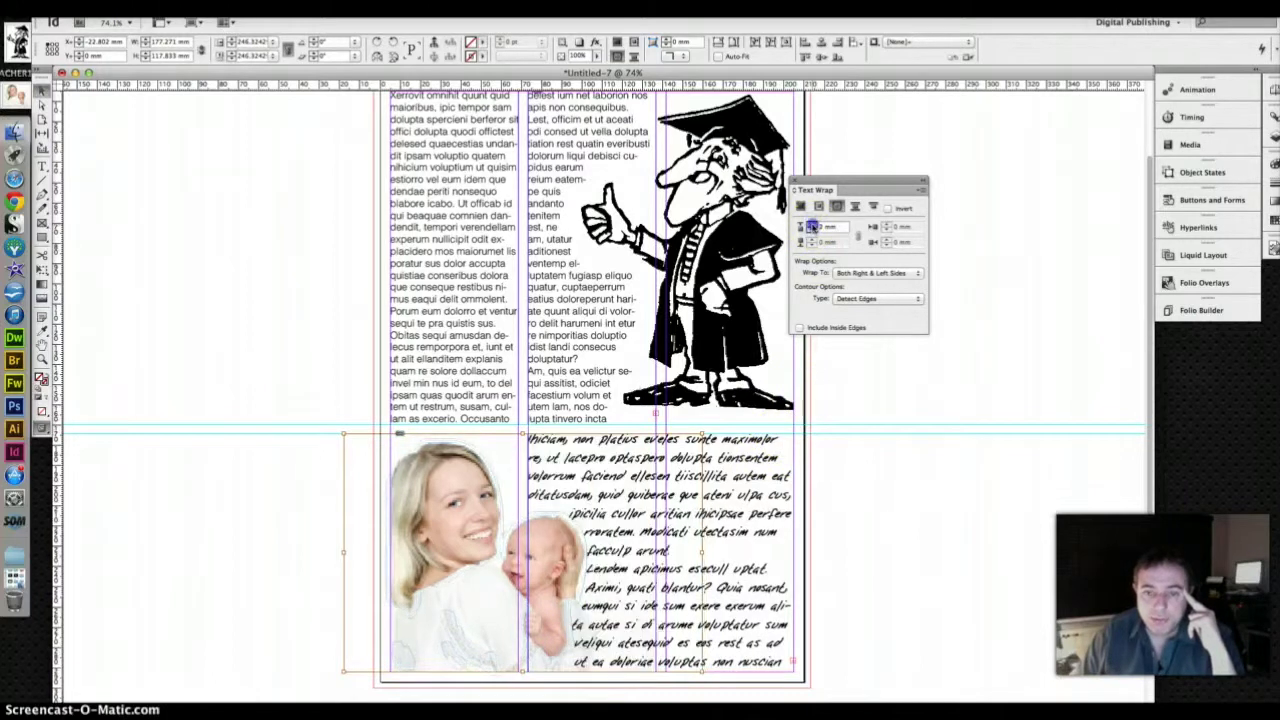
pyautogui.click(811, 225)
pyautogui.click(811, 225)
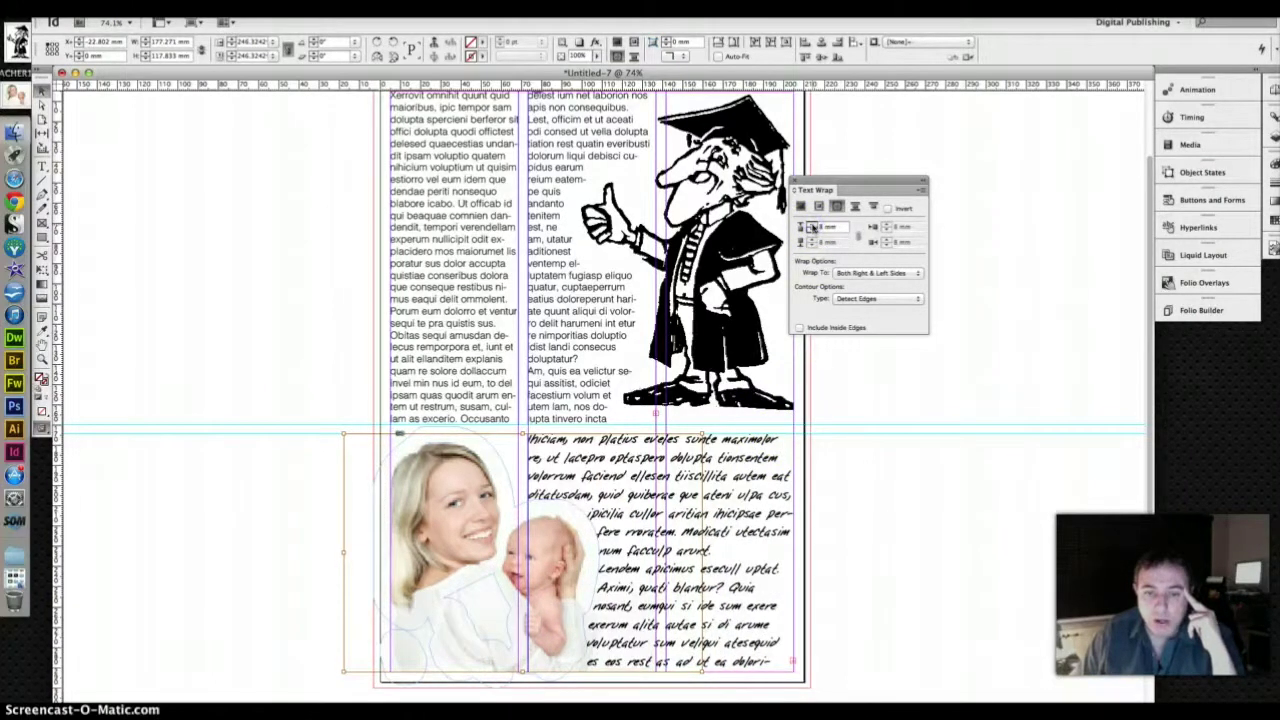
pyautogui.click(811, 226)
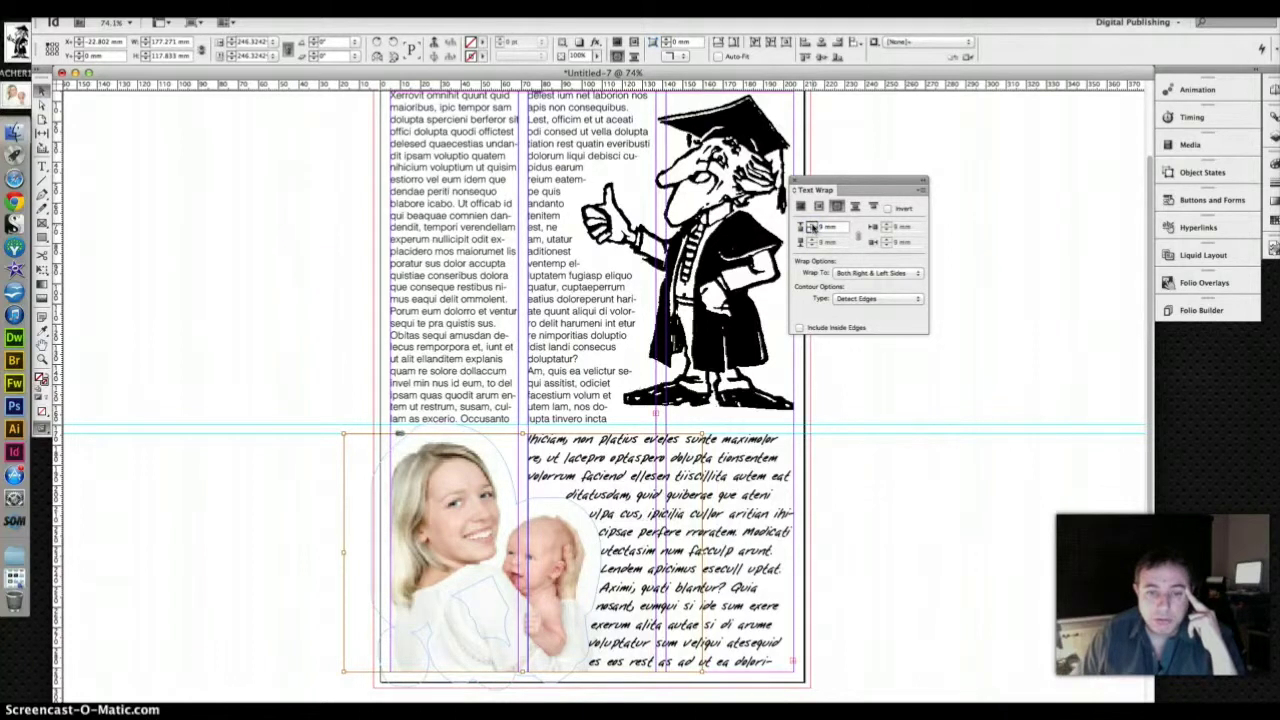
pyautogui.click(968, 306)
pyautogui.moveTo(869, 190); pyautogui.dragTo(1031, 199)
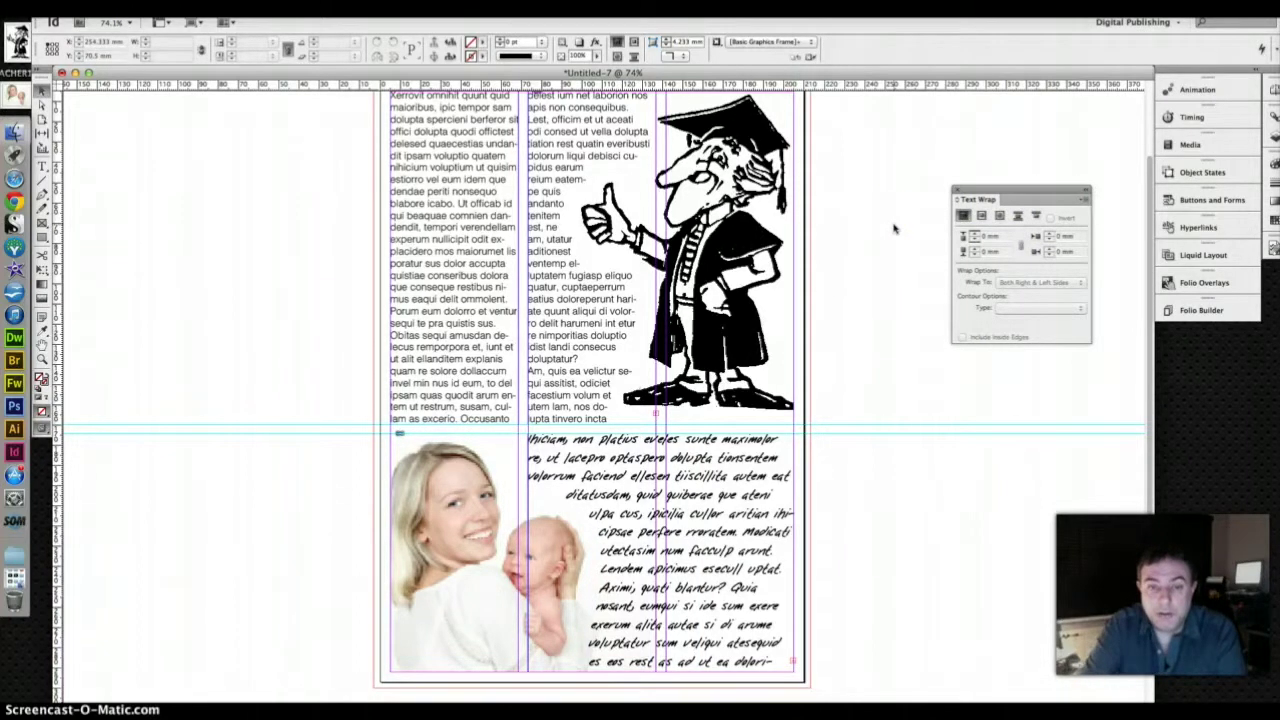
# - Switch to Preview screen mode with W to view the finished page
pyautogui.scroll(1, 893, 228)
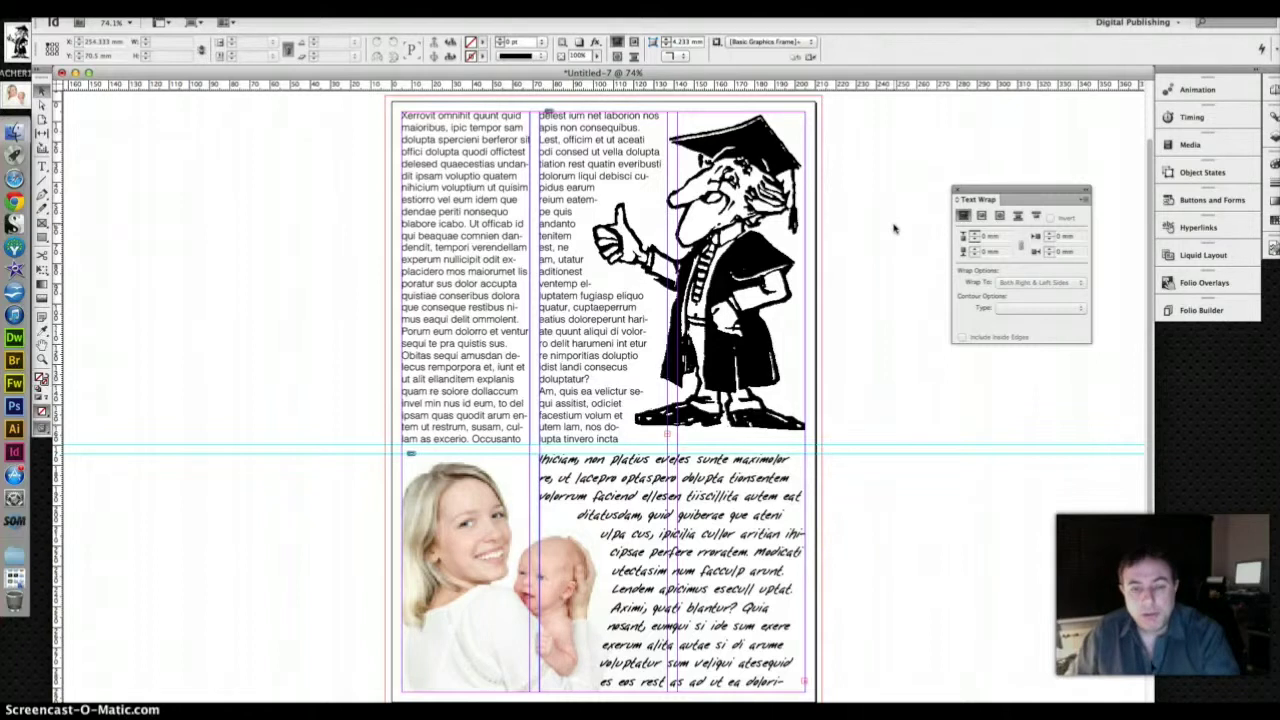
pyautogui.press('w')
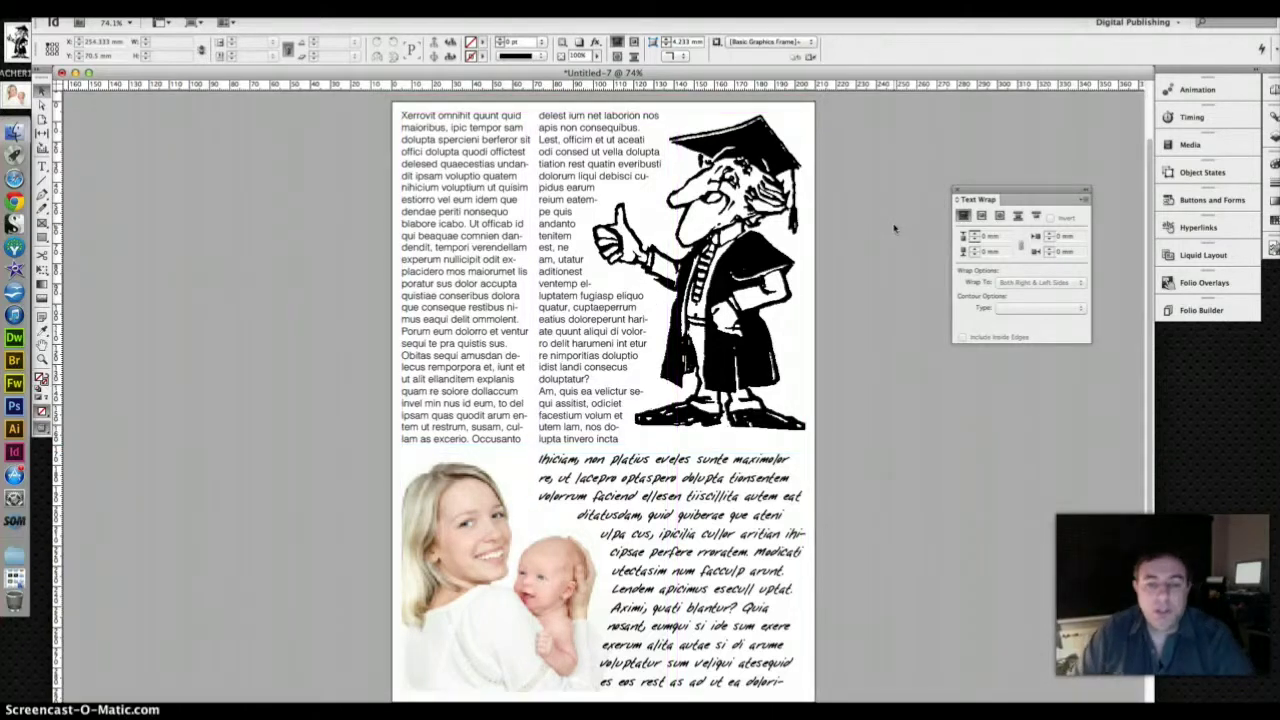